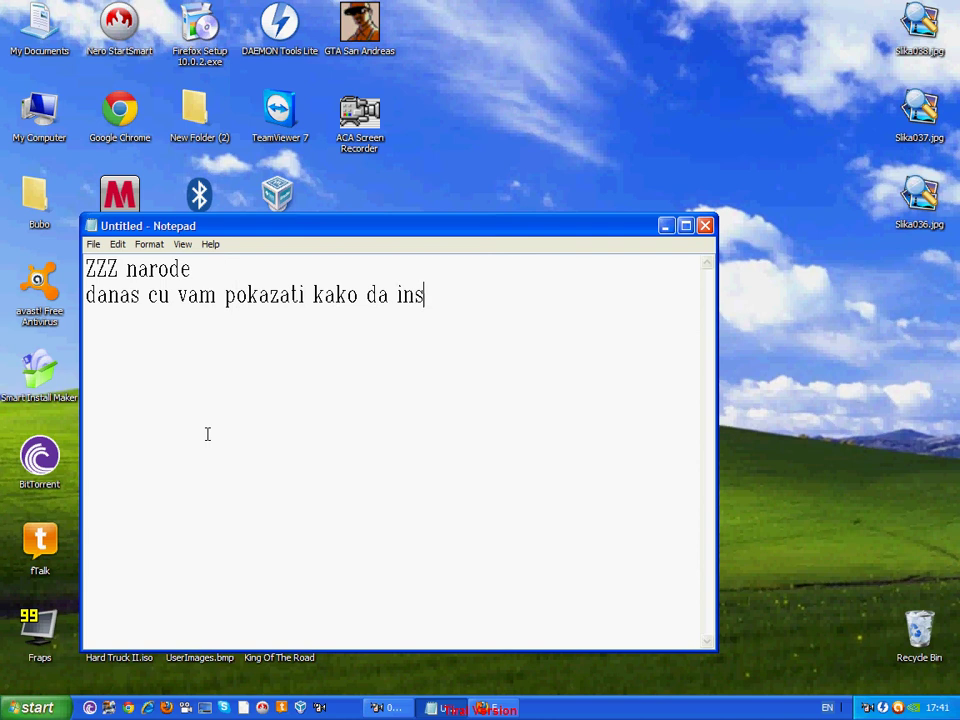
- Complete the intro sentence with "instalirate euro truck simulator mod" and add a new line reading "ovako :D"
type("eu")
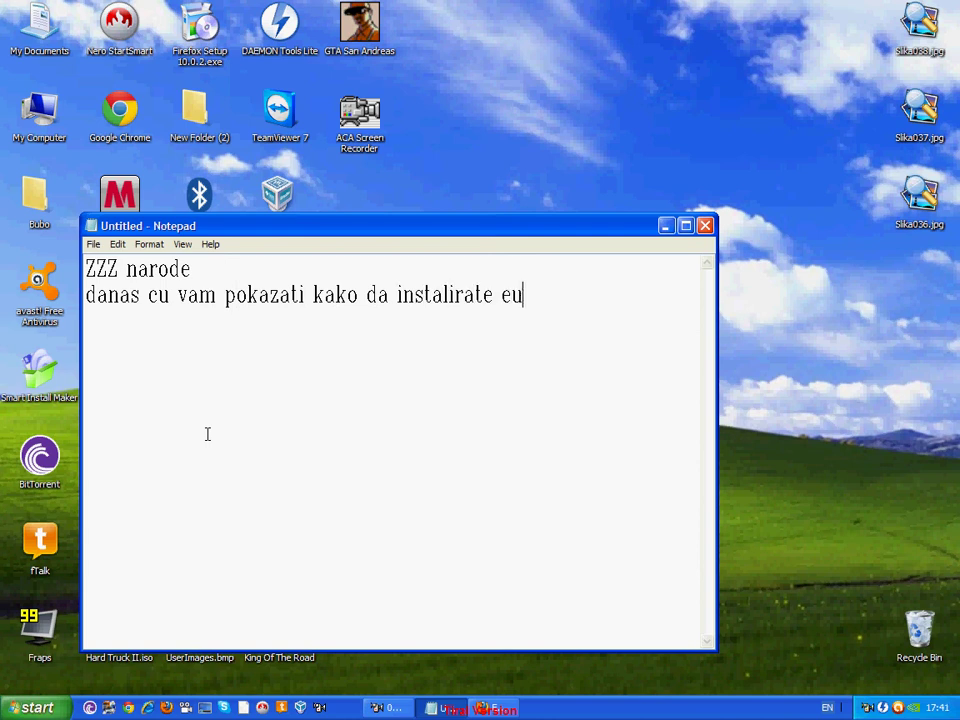
type("ro")
key("BackSpace")
key("BackSpace")
type("ro truck ")
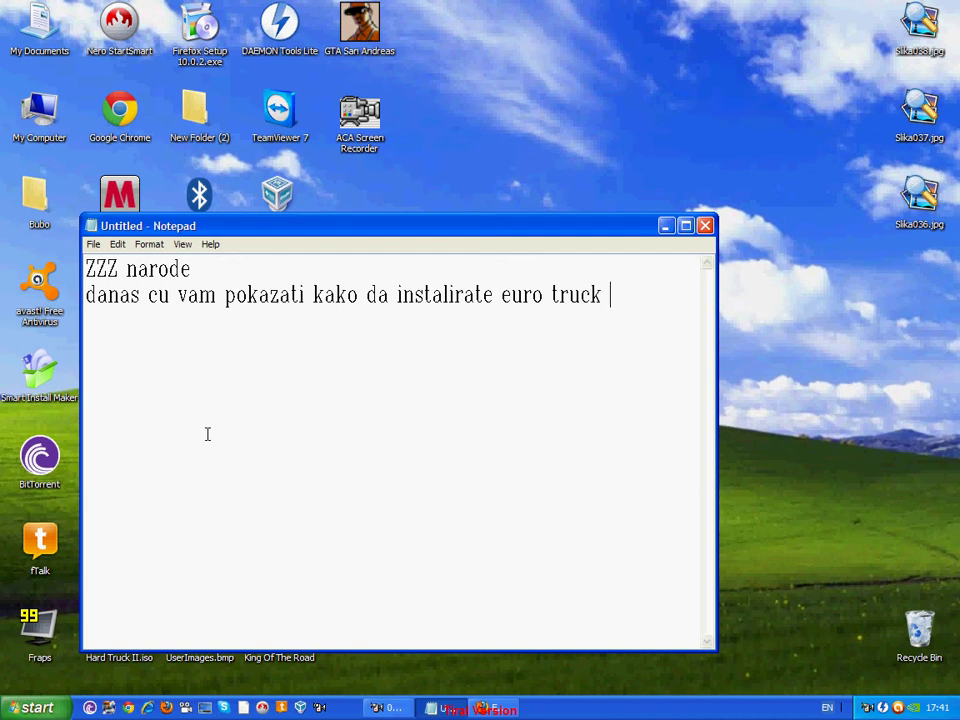
type("simulator mods")
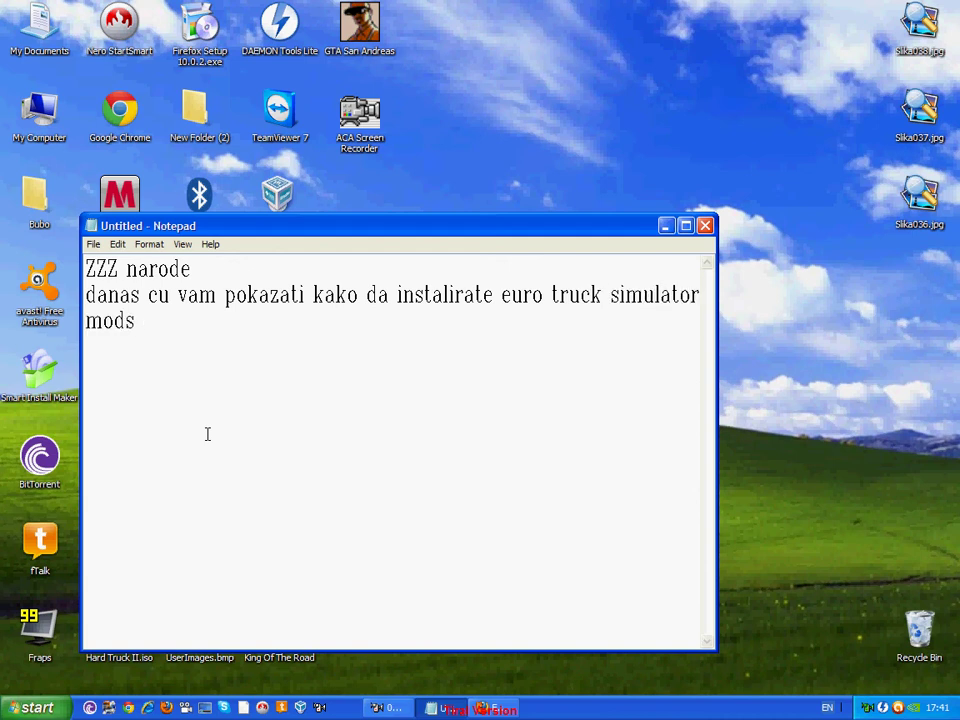
key("BackSpace")
key("Return")
type("ovako :D")
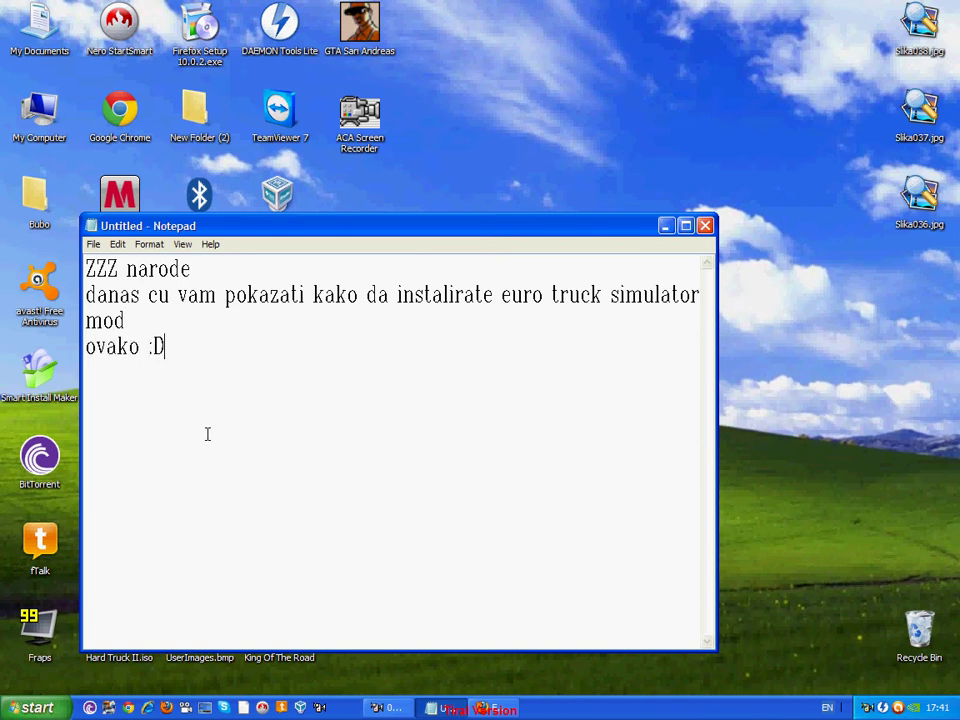
- Add the line "1) idite na ovaj sajt:" and paste the copied simulatormods.com Euro Truck Simulator category address below it
key("Return")
type("1) idite")
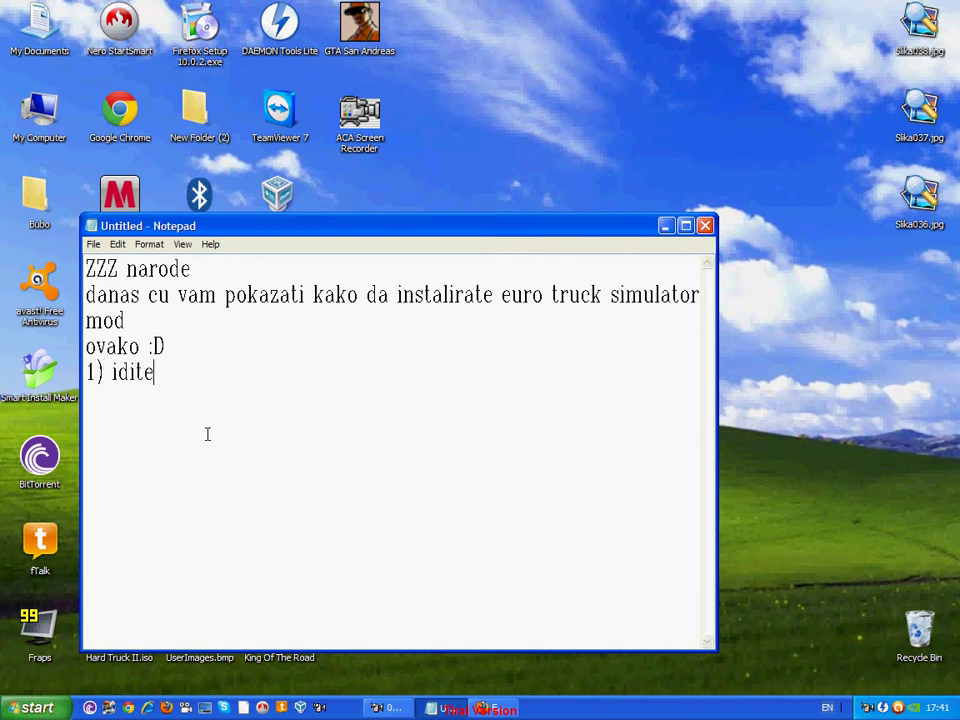
type(" na ovaj sa")
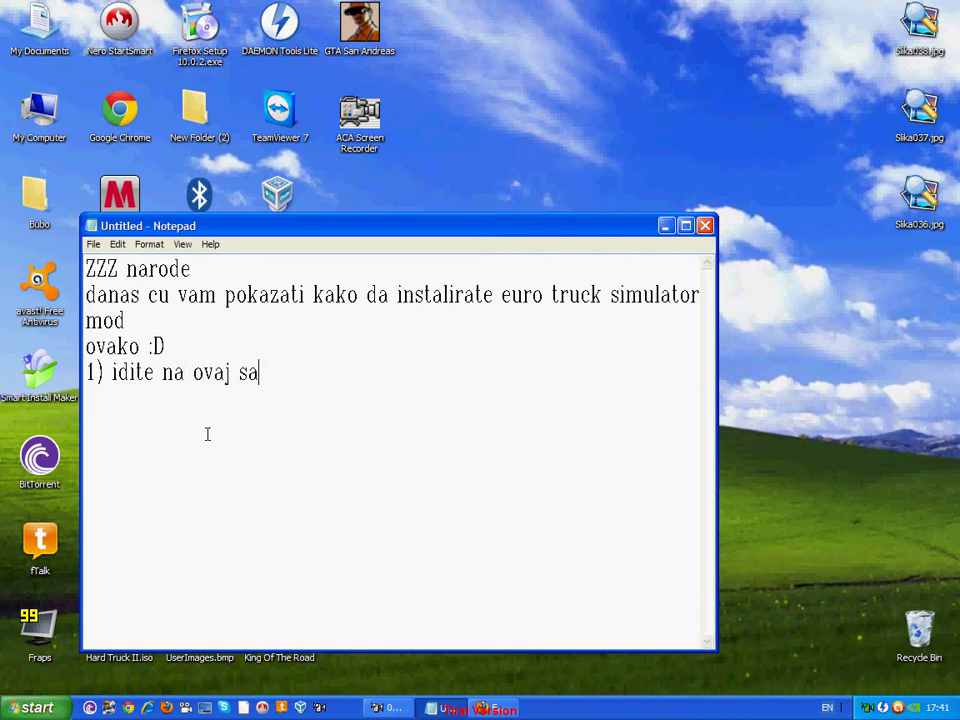
type("jt :")
right_click(421, 392)
left_click(439, 447)
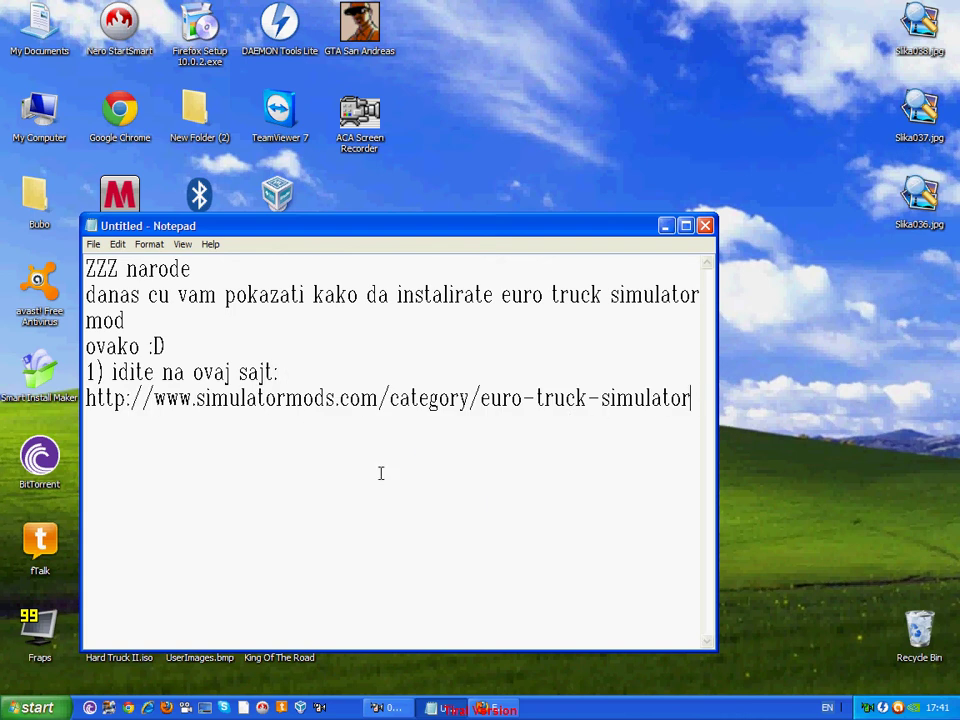
- Write "imate u deskription:D :D" on the line below the pasted web address
type("imate u de")
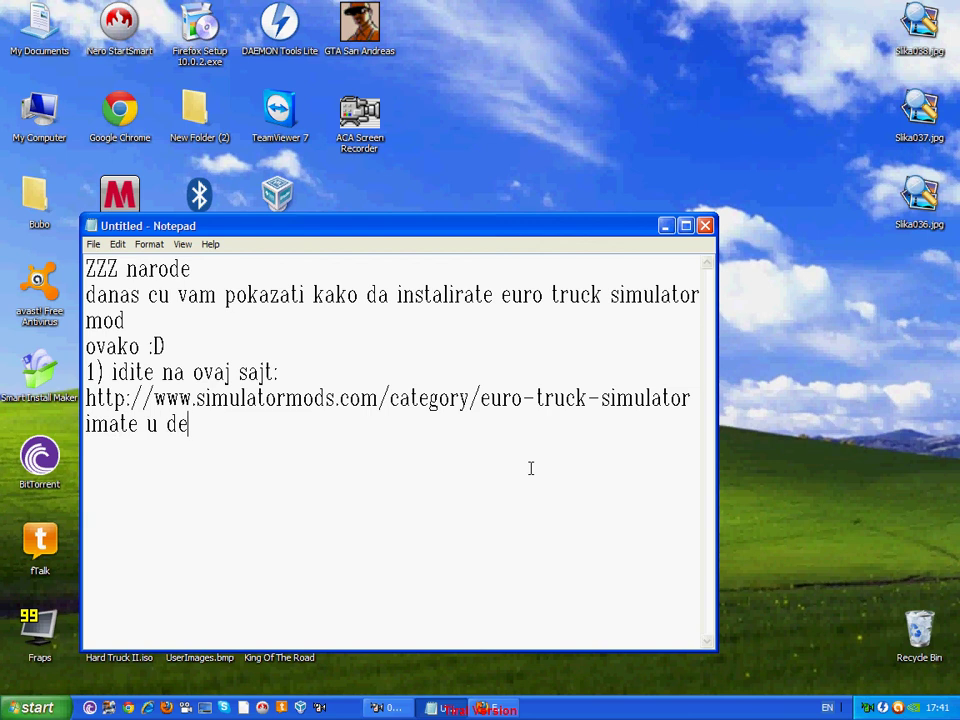
type("skription")
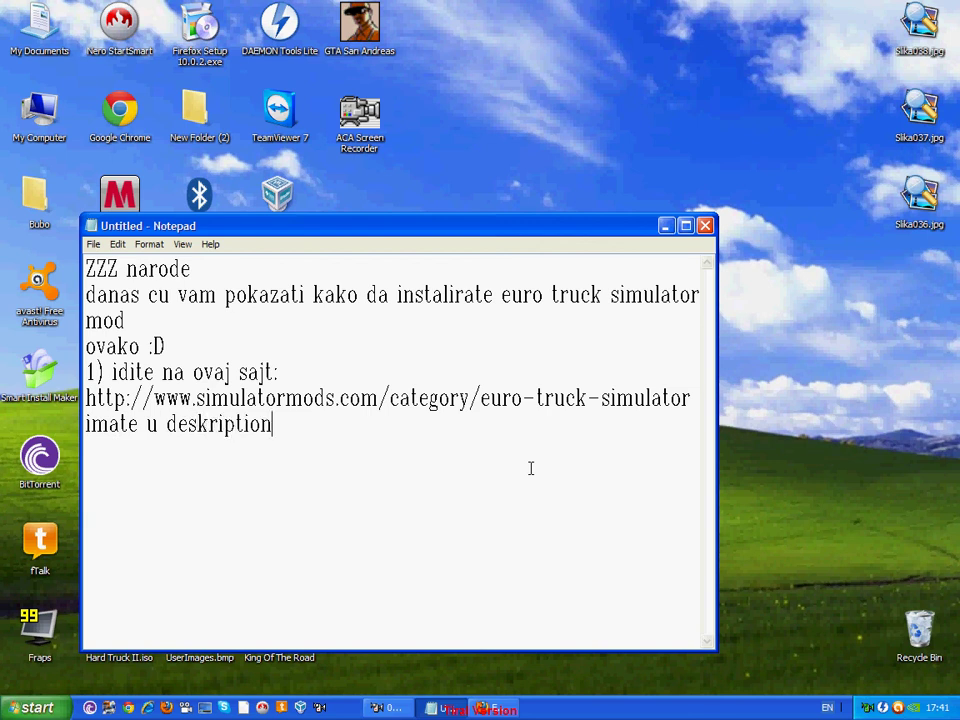
type(":D :LD")
key("BackSpace")
key("BackSpace")
type("D")
- Switch to Firefox and look over the Scania 124L post in the Euro Truck Simulator category
left_click(492, 708)
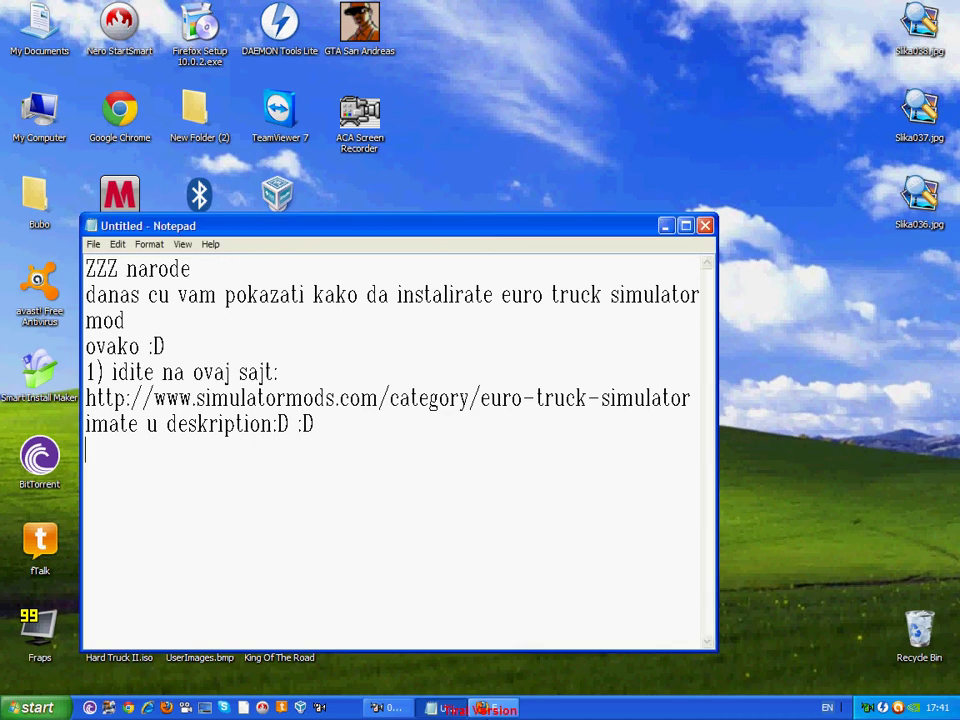
scroll(396, 534, "down", 2)
scroll(396, 534, "down", 4)
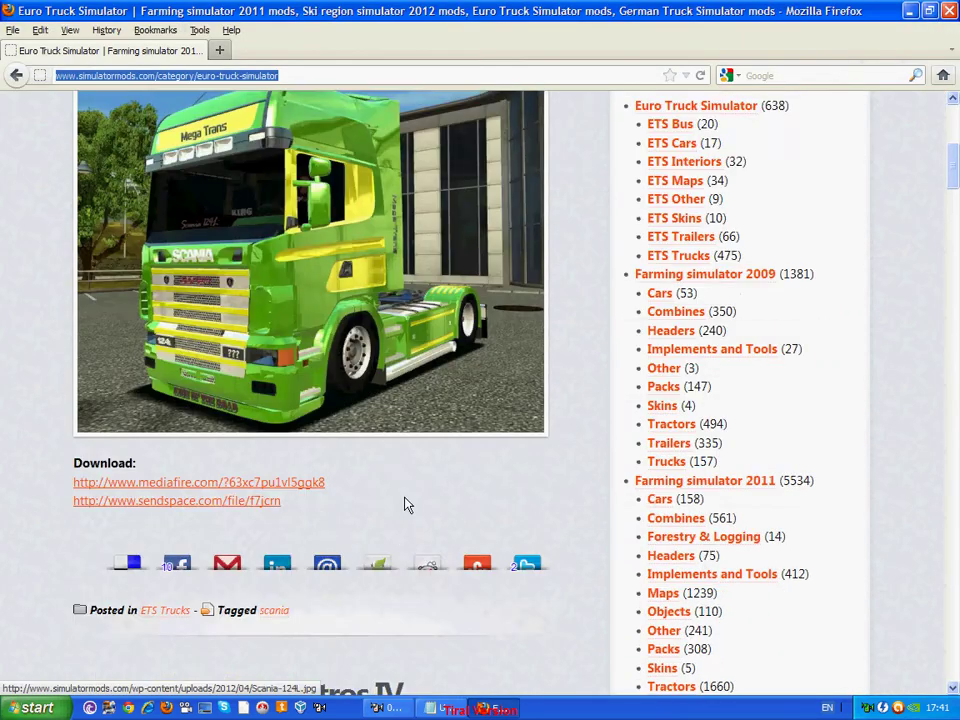
scroll(414, 523, "up", 2)
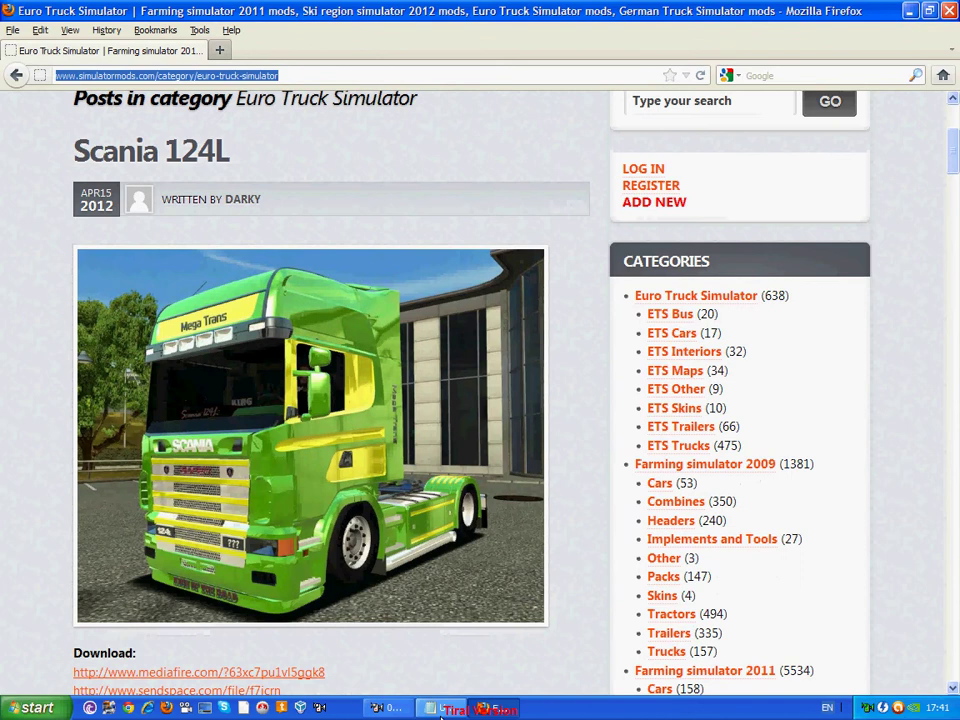
scroll(336, 530, "up", 2)
- Return to Notepad and add the line "2) sa strane imate za koju igricu hocete i modovi za ETS"
key("alt+Tab")
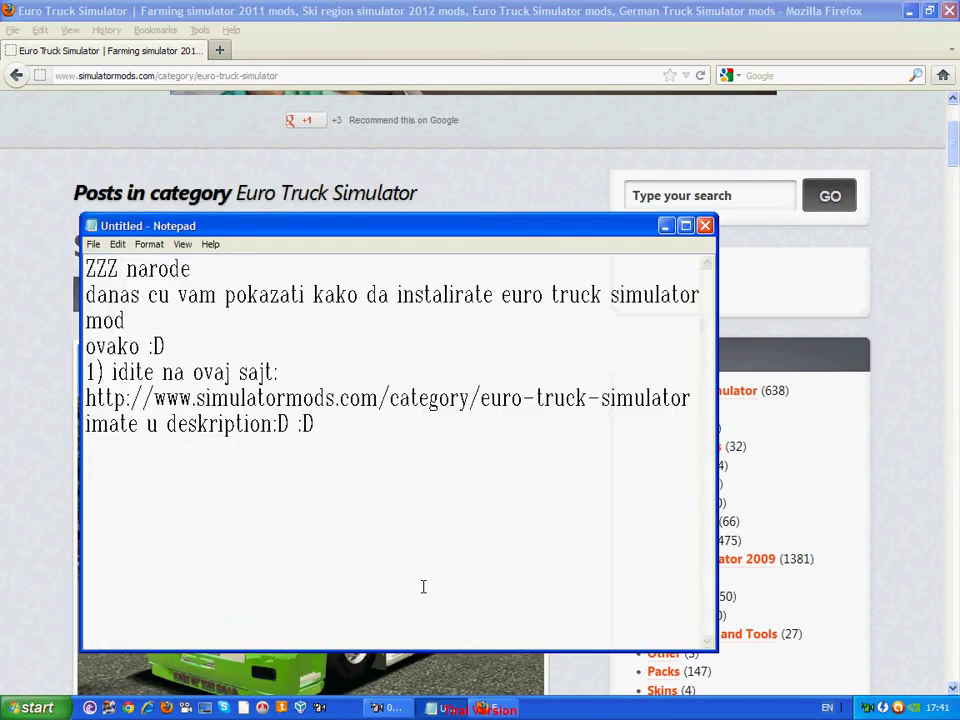
type("2) sa strane i")
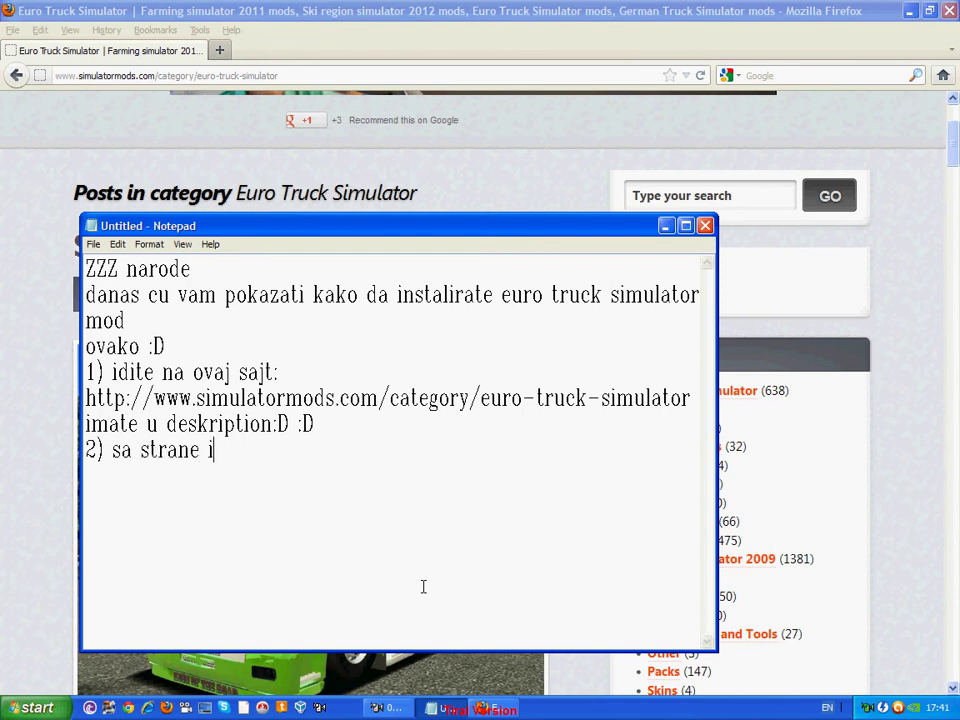
type("mate")
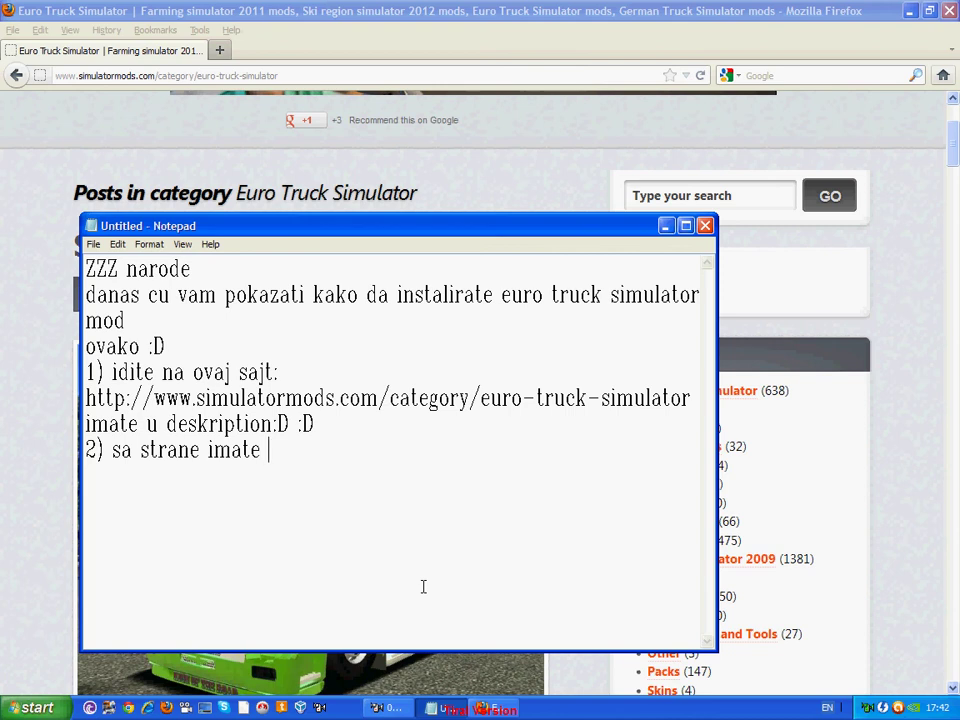
type(" za koju igricu ")
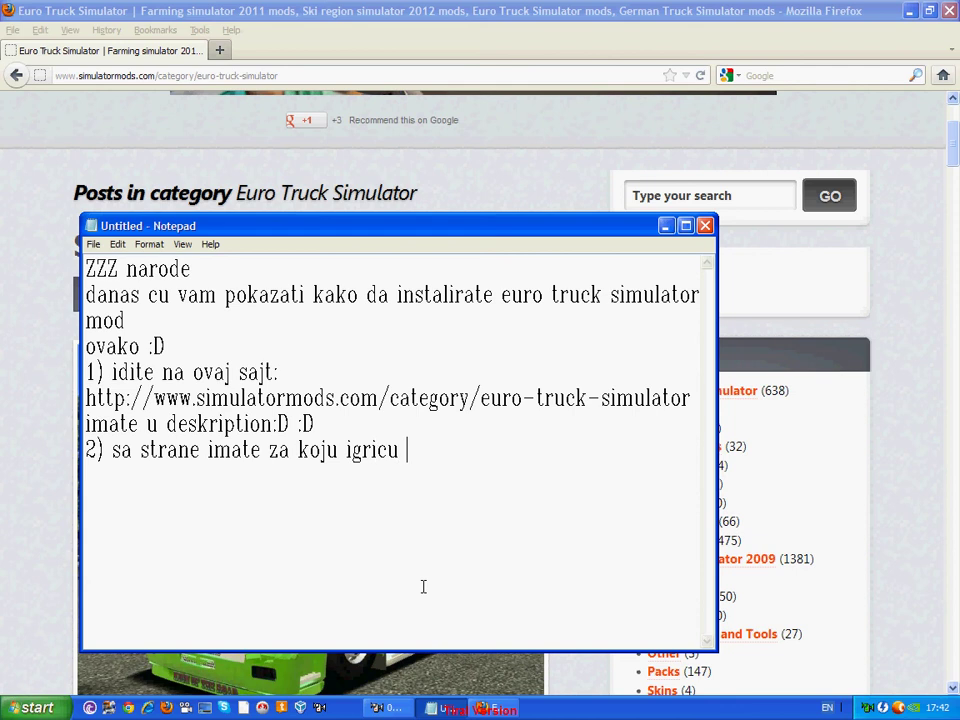
type("hocete ")
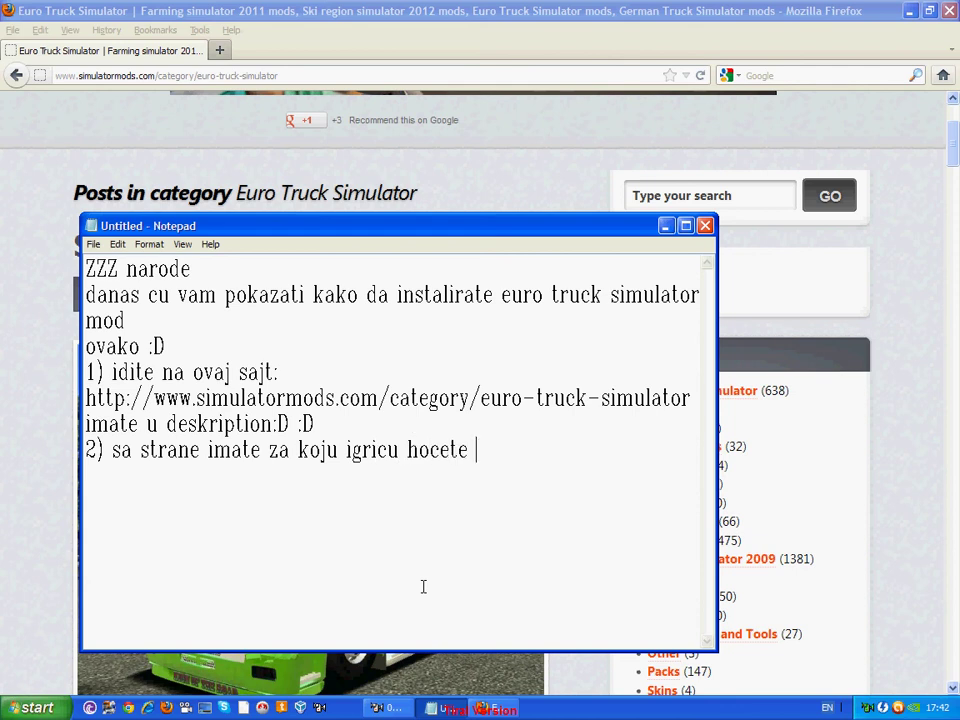
type("i modovi ")
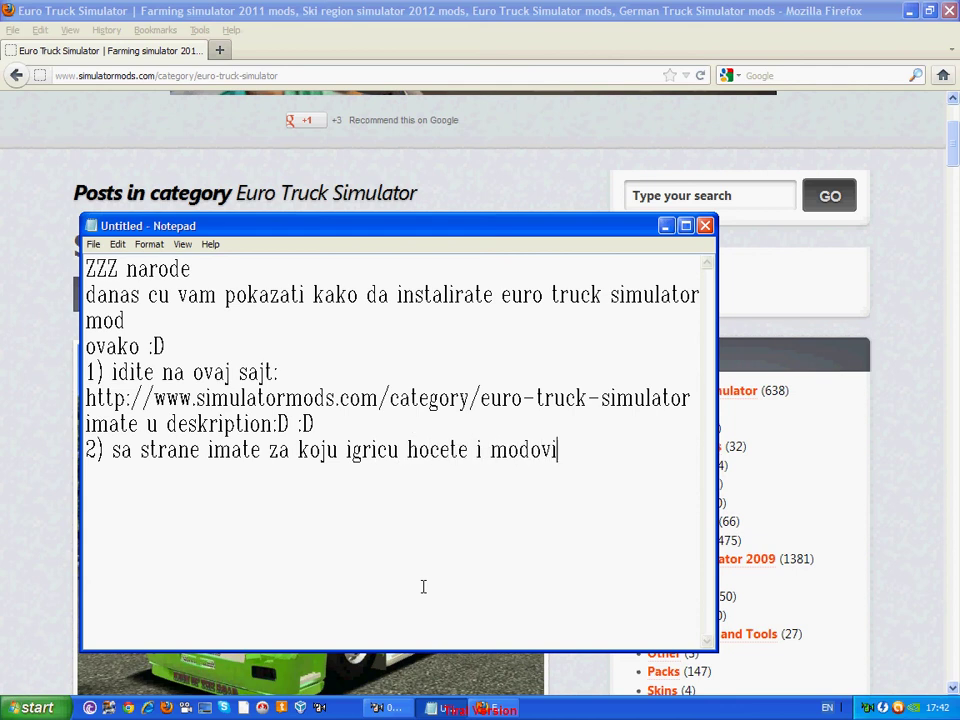
type("za ets")
key("BackSpace")
key("BackSpace")
key("BackSpace")
type("ETS")
- Switch to Firefox and examine the list of game and mod categories on the simulatormods.com page
left_click(469, 171)
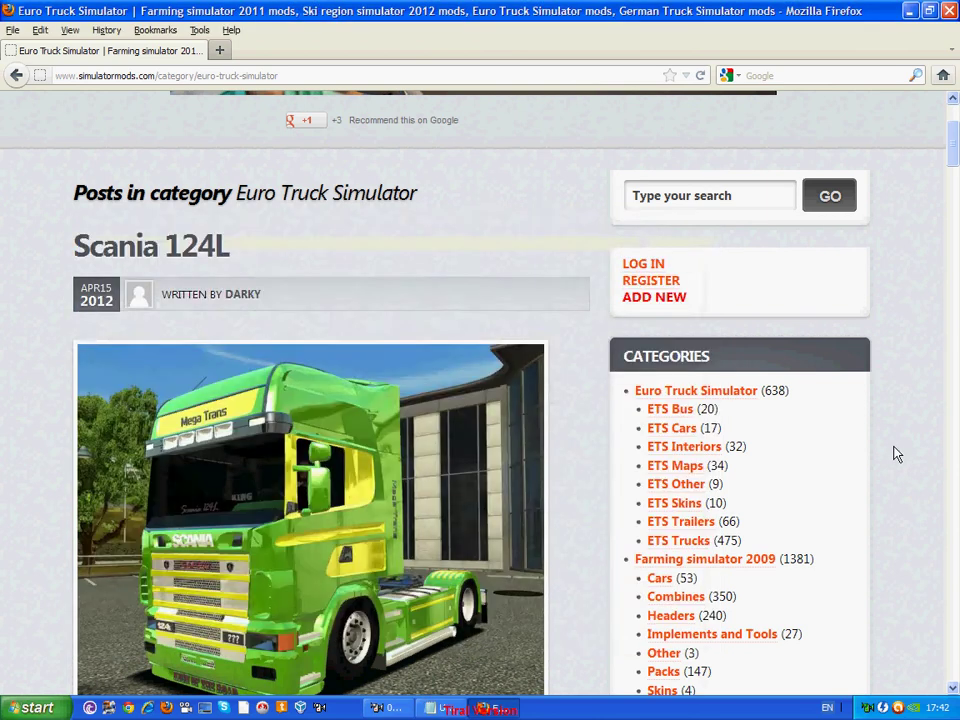
scroll(897, 453, "down", 6)
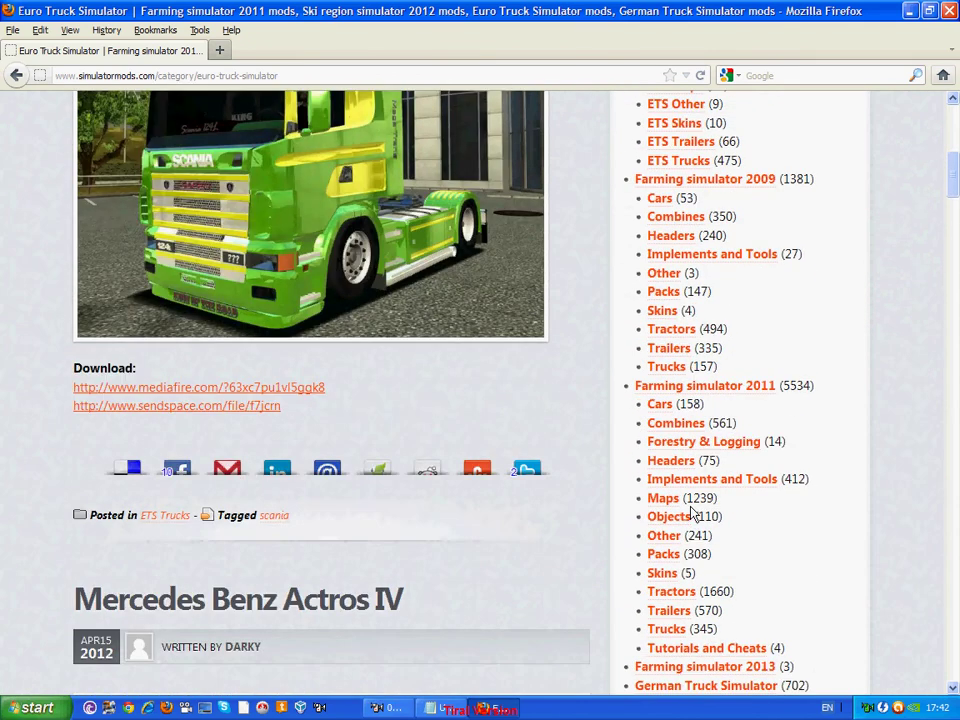
scroll(693, 514, "down", 5)
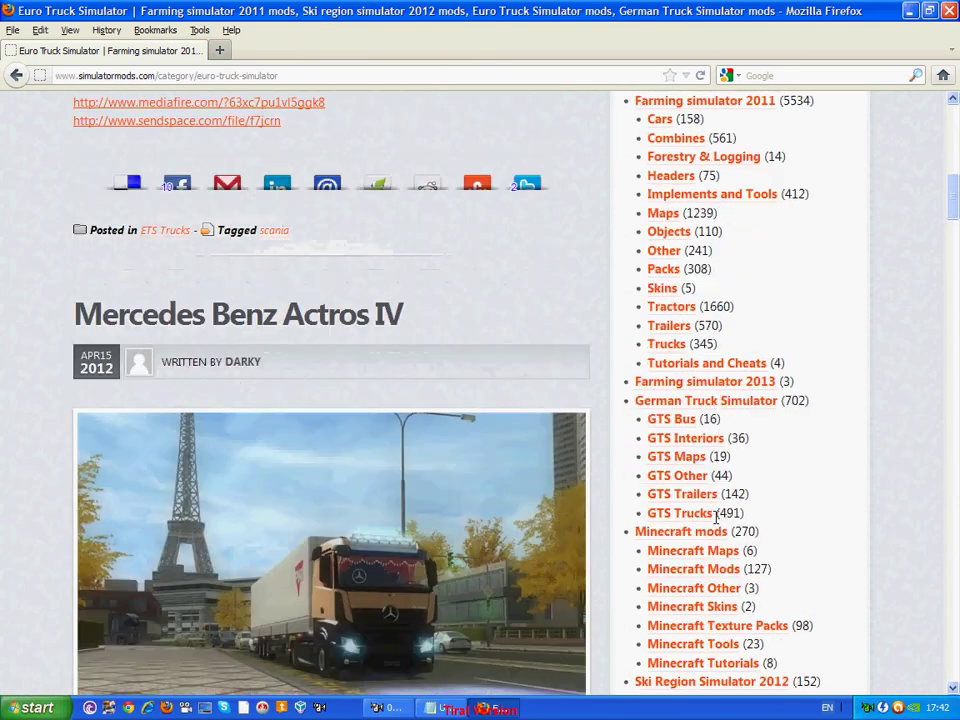
scroll(718, 524, "down", 4)
scroll(722, 474, "up", 4)
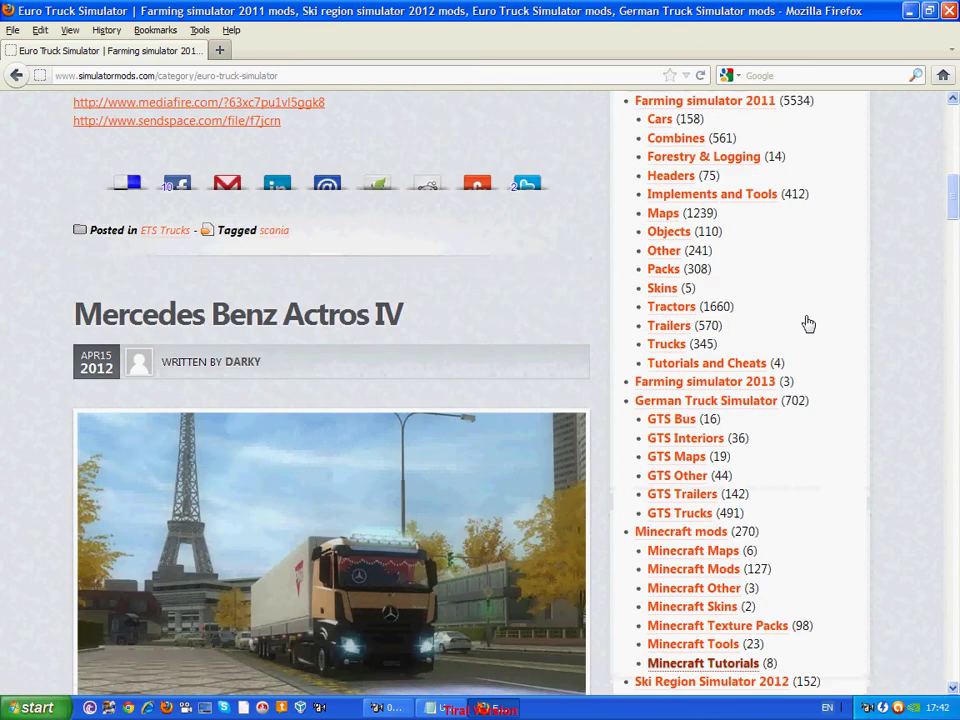
left_click_drag(953, 196, 950, 112)
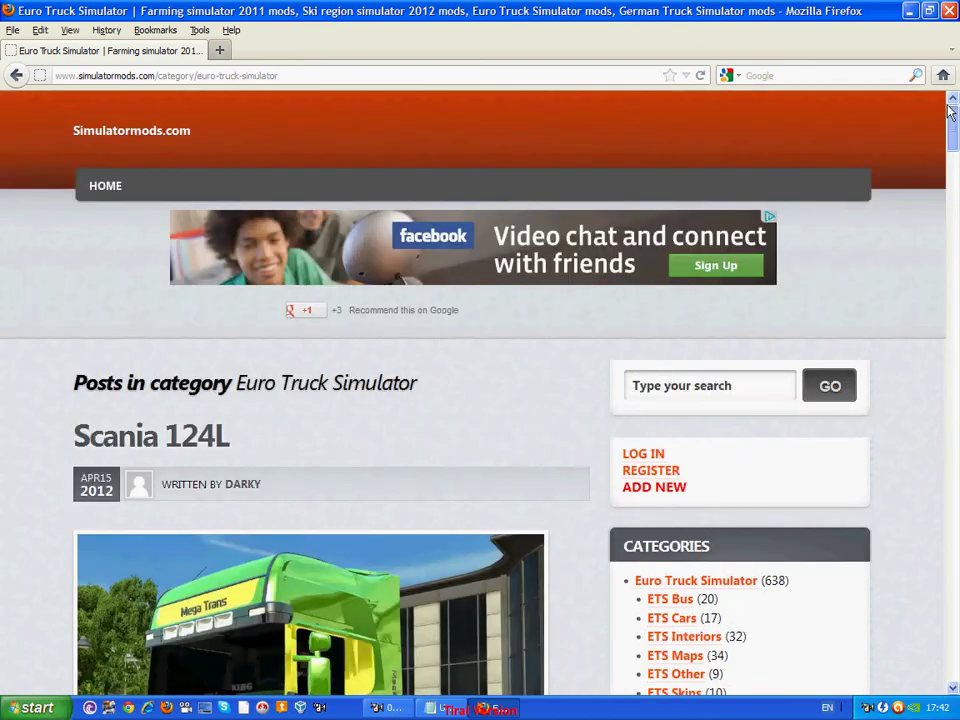
scroll(943, 133, "down", 8)
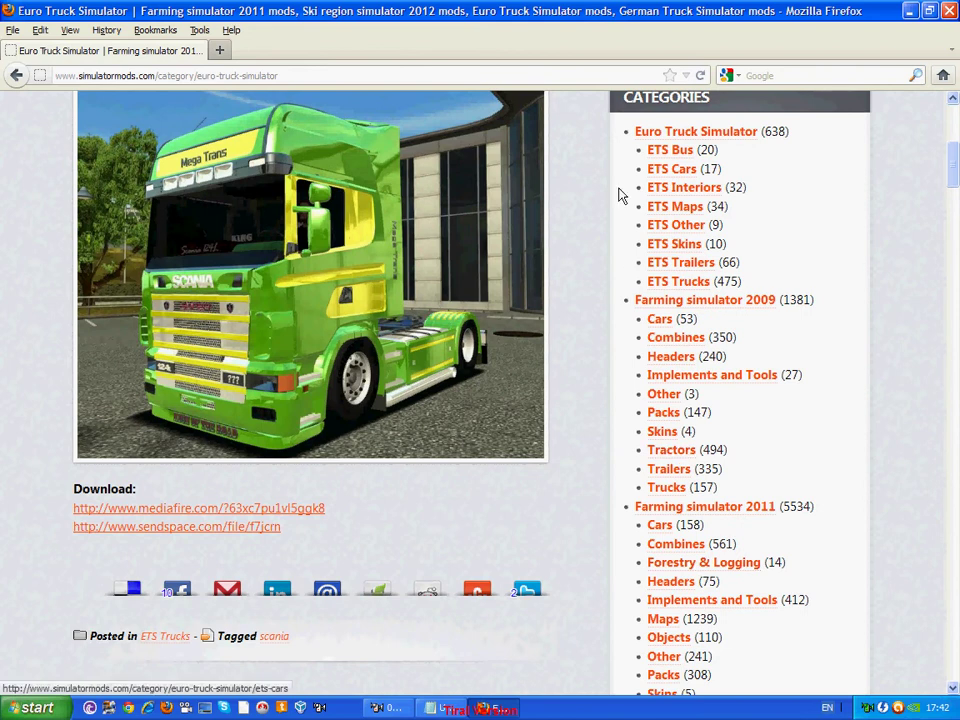
- Return to Notepad and write "sta hocete instalirati??" on a new line below step 2
left_click(440, 708)
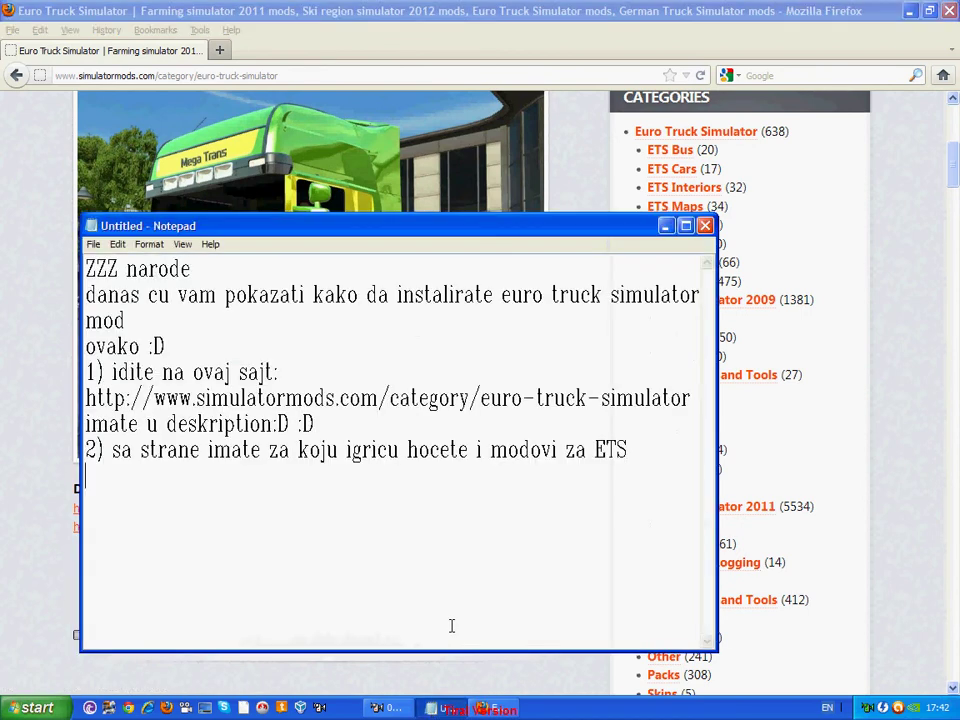
key("Return")
type("sta hoc")
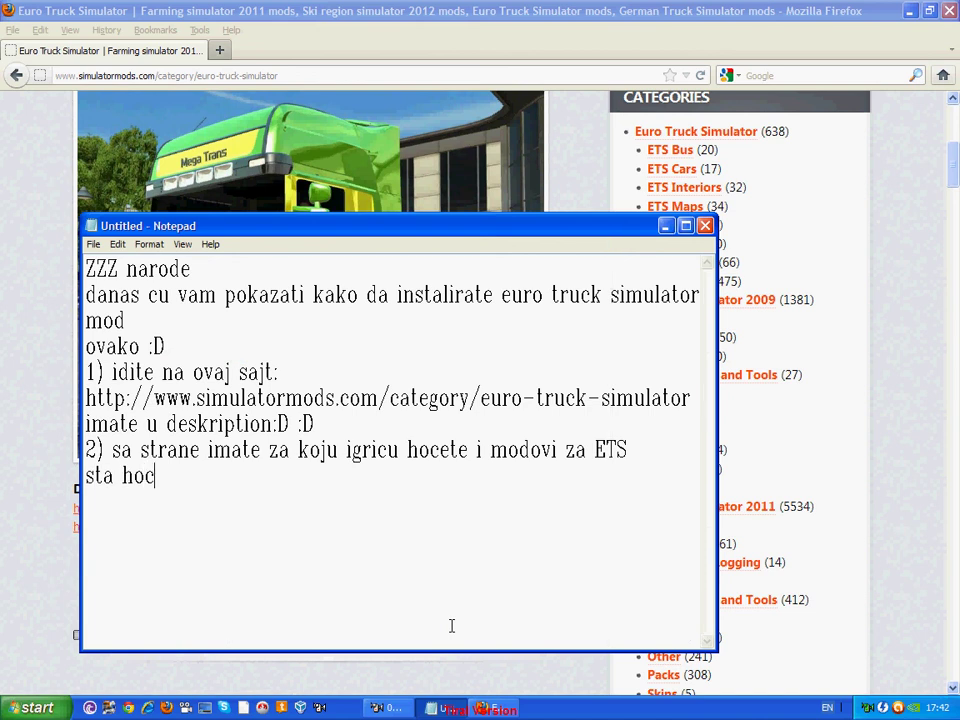
type("ete instal")
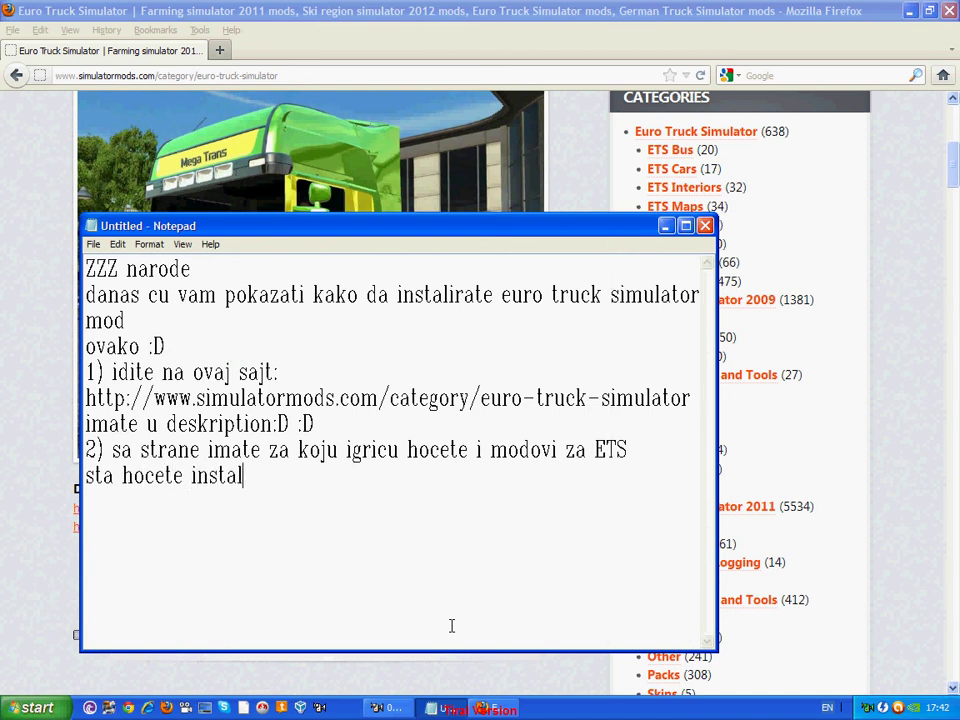
type(".irati??")
- Start another line in the note with the text "npr. ja hocu"
key("Return")
type("n")
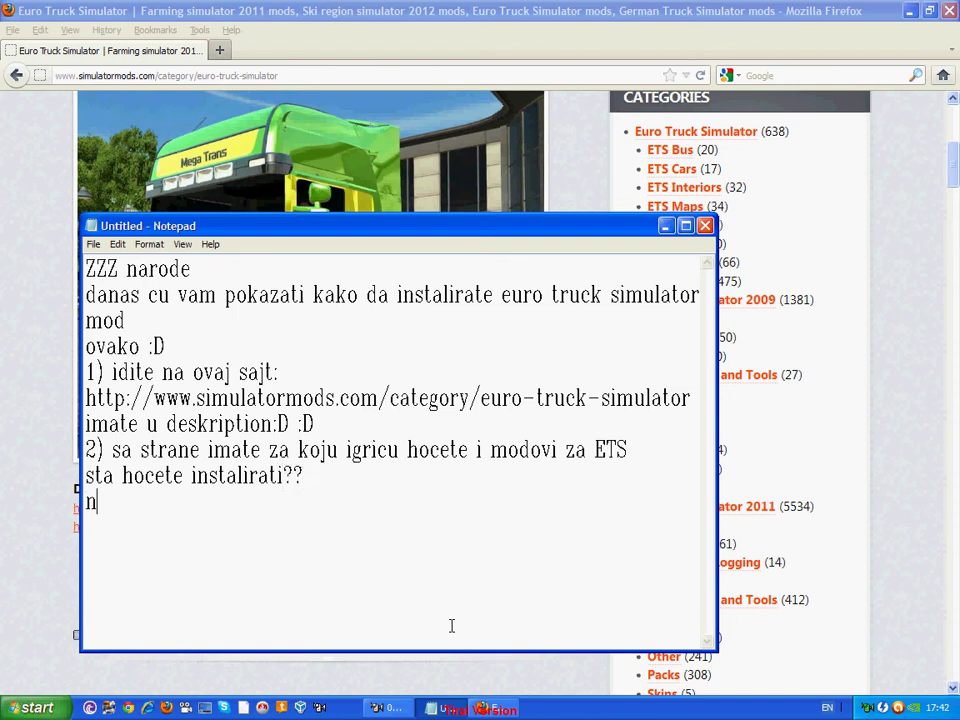
type("pr ja")
key("Left")
key("Left")
key("Left")
key("Left")
type(".")
key("End")
type("hocu")
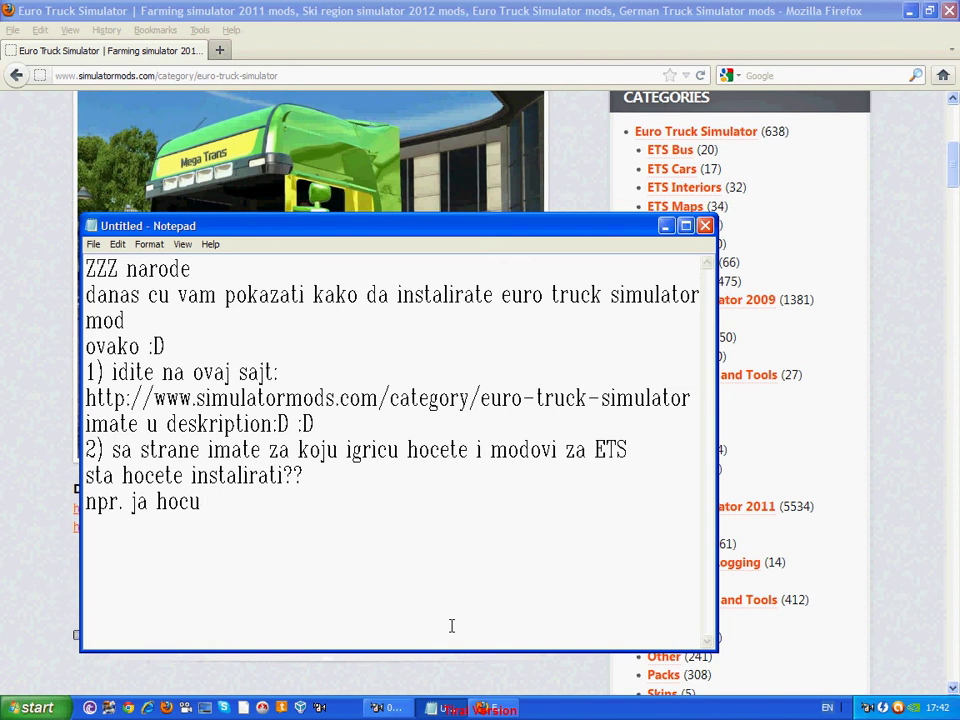
- Switch to Firefox and open the ETS Trucks category under Euro Truck Simulator
left_click(466, 10)
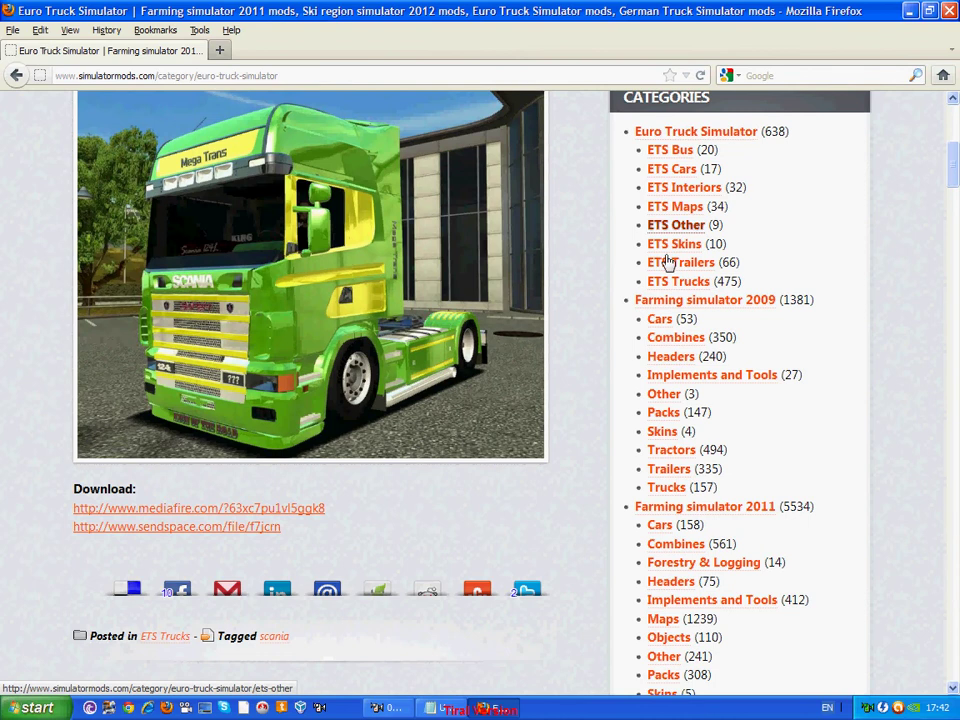
left_click(661, 205)
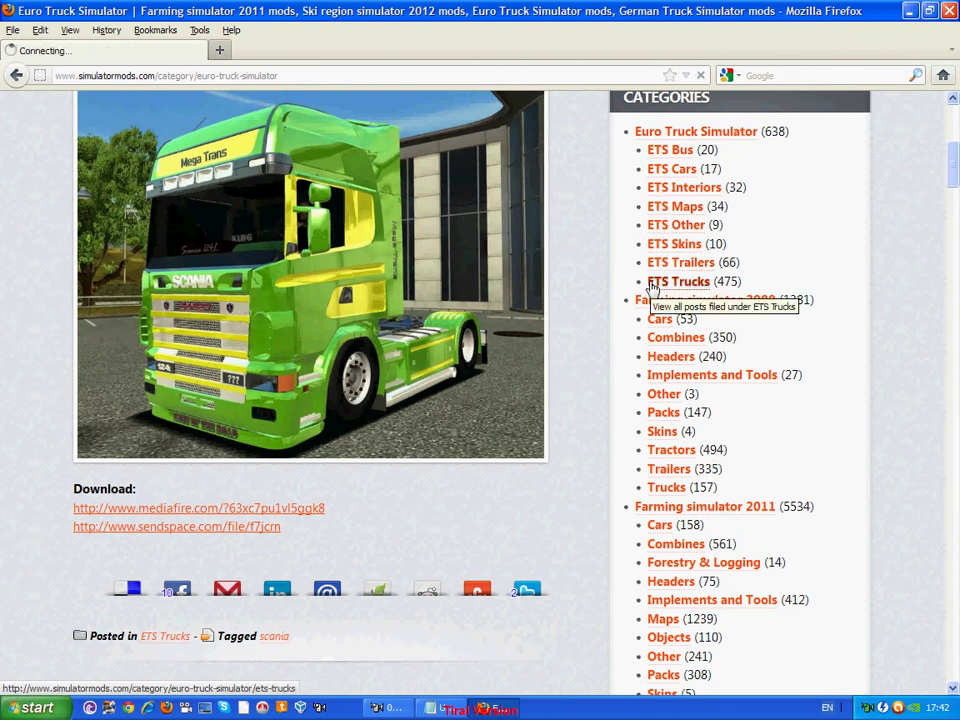
- Complete the last line in Notepad with "kamione :D :D", and bring the Firefox window back to the front
key("alt+Tab")
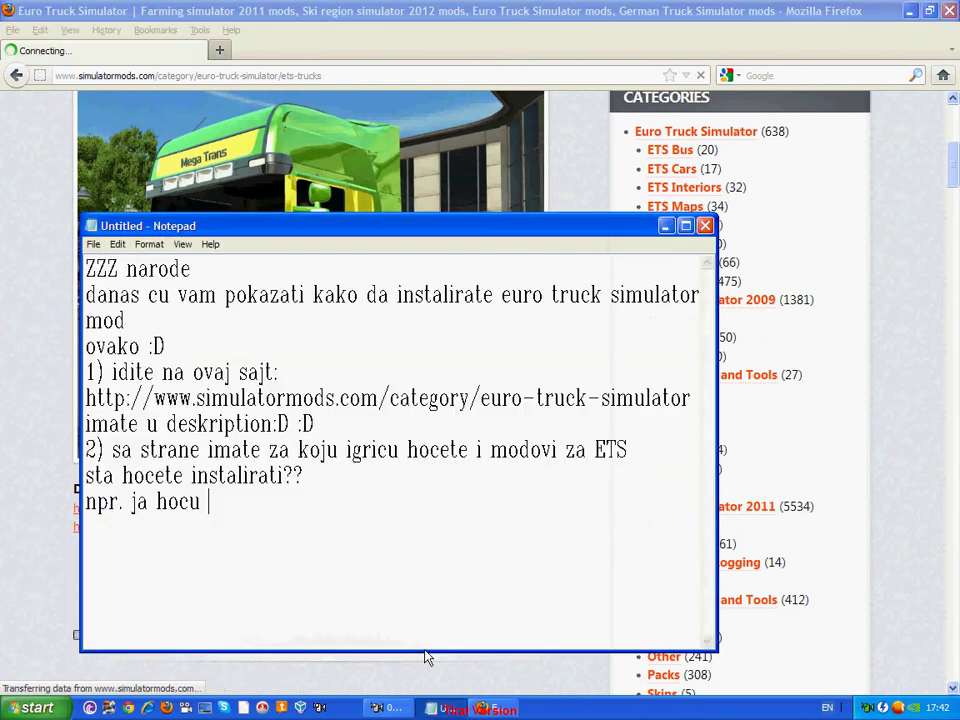
type("kamione")
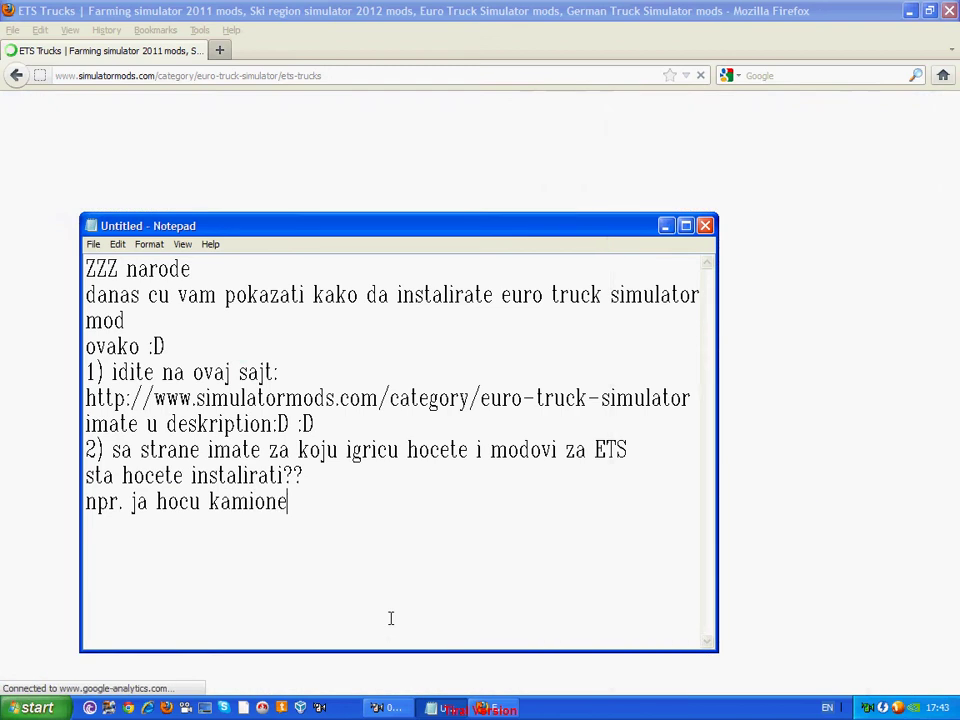
type(" :D :D")
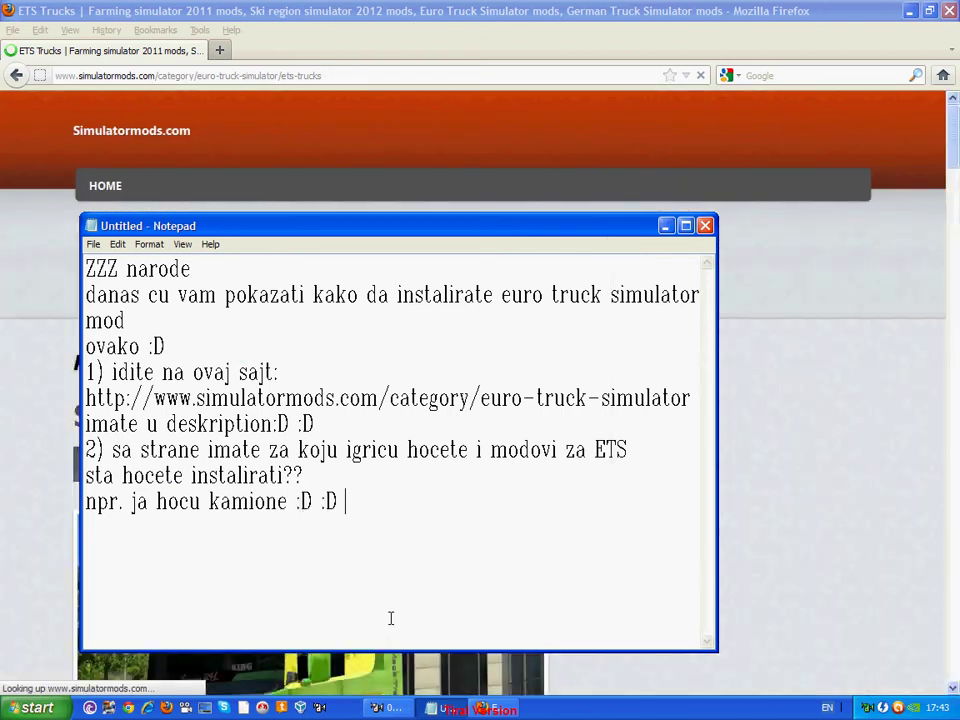
left_click(499, 11)
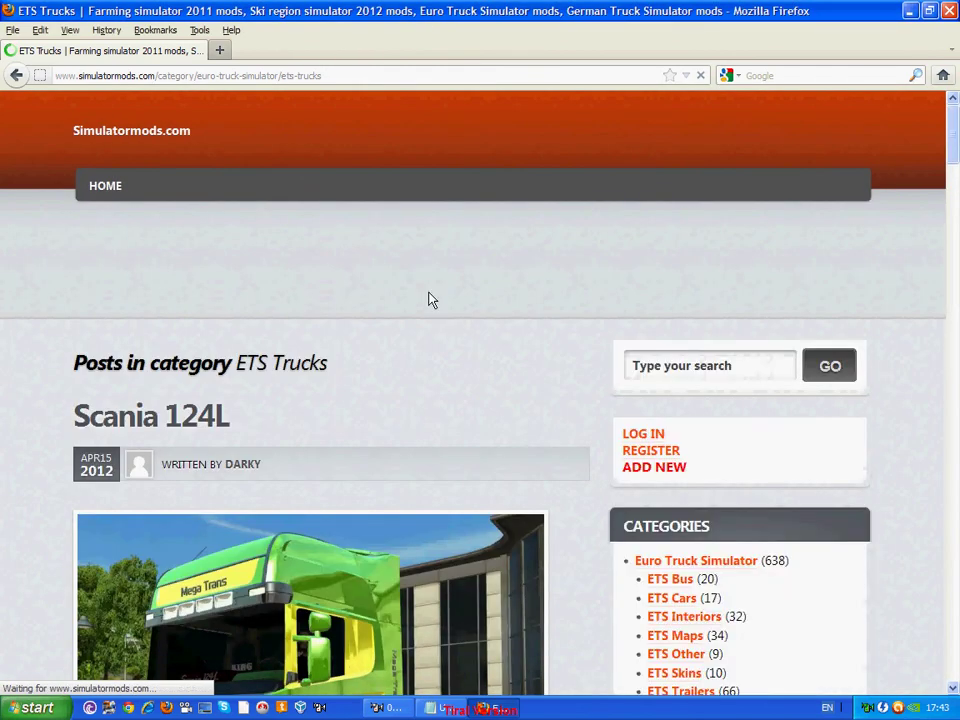
- Browse the ETS Trucks posts down to the Mercedes Actros MPIII + Fliegl SDS 350 mod
scroll(309, 297, "down", 5)
scroll(309, 297, "down", 8)
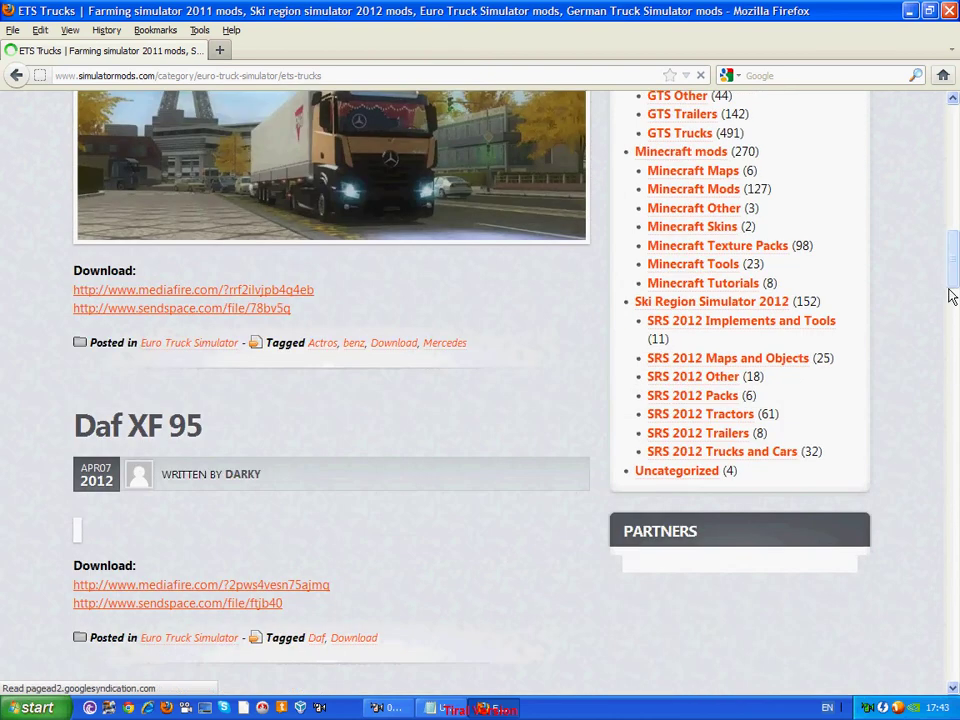
left_click_drag(951, 295, 949, 606)
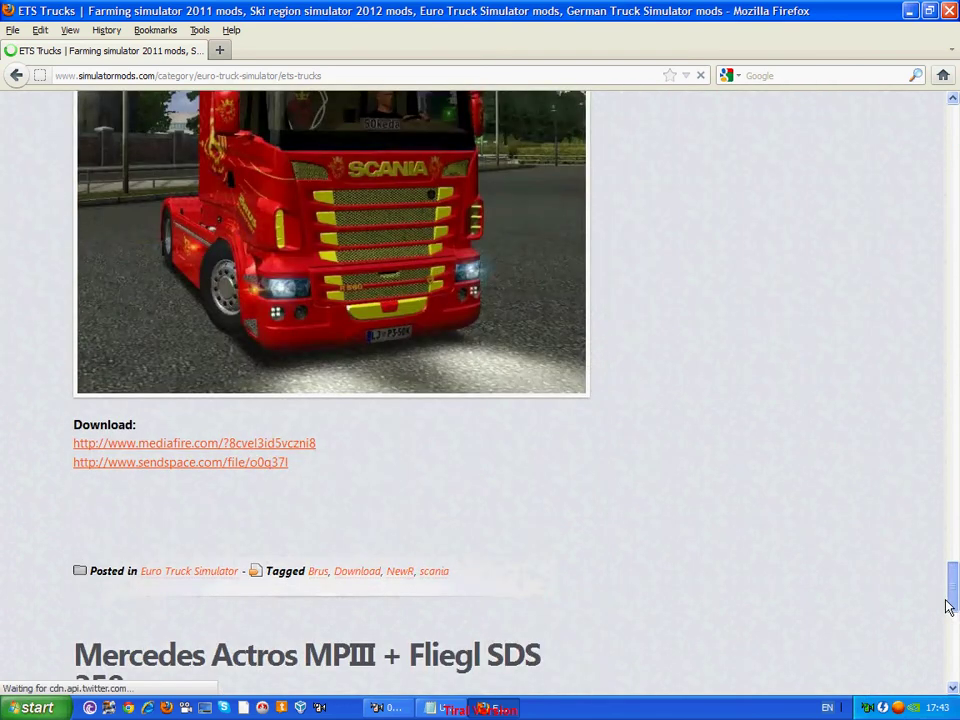
scroll(250, 484, "down", 5)
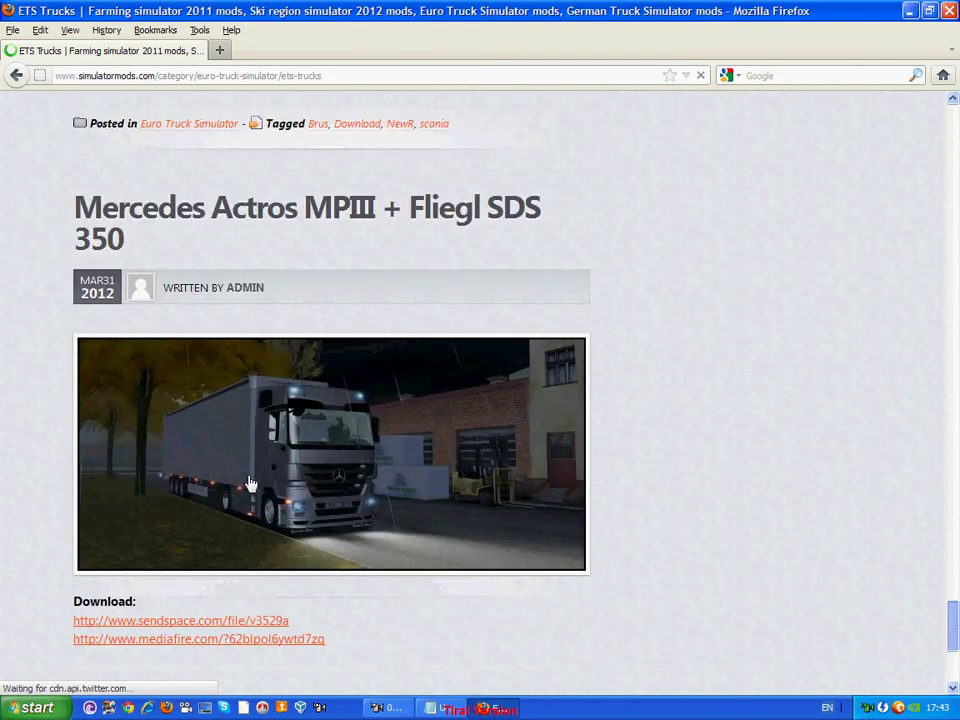
- Switch to Notepad and write "ja cu ovog mercedesa:D" on a new line below the line about kamione
left_click(443, 708)
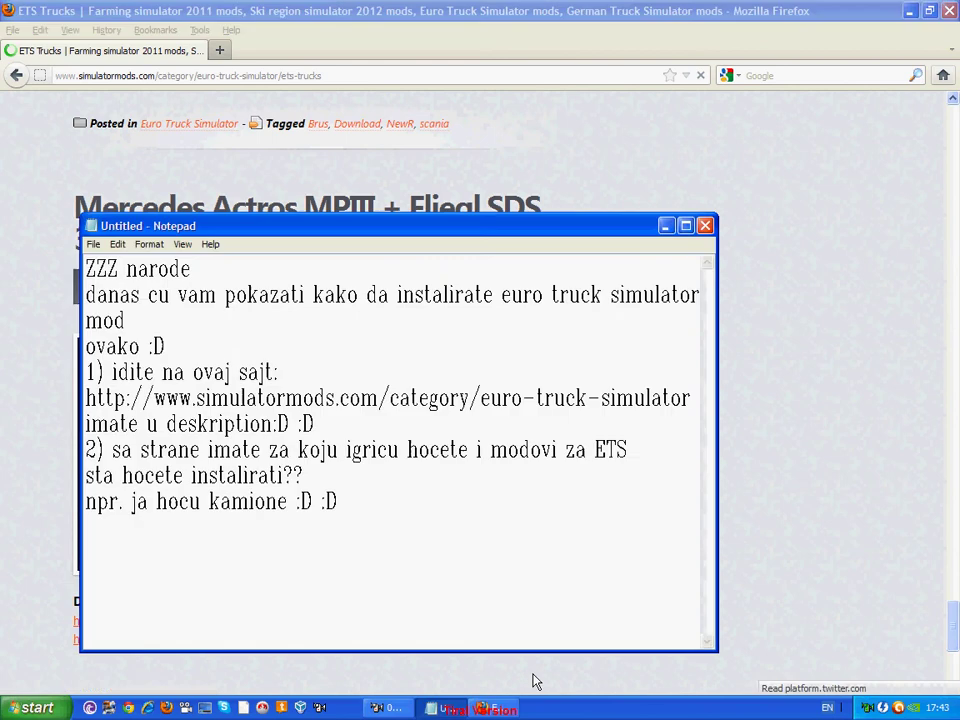
key("Return")
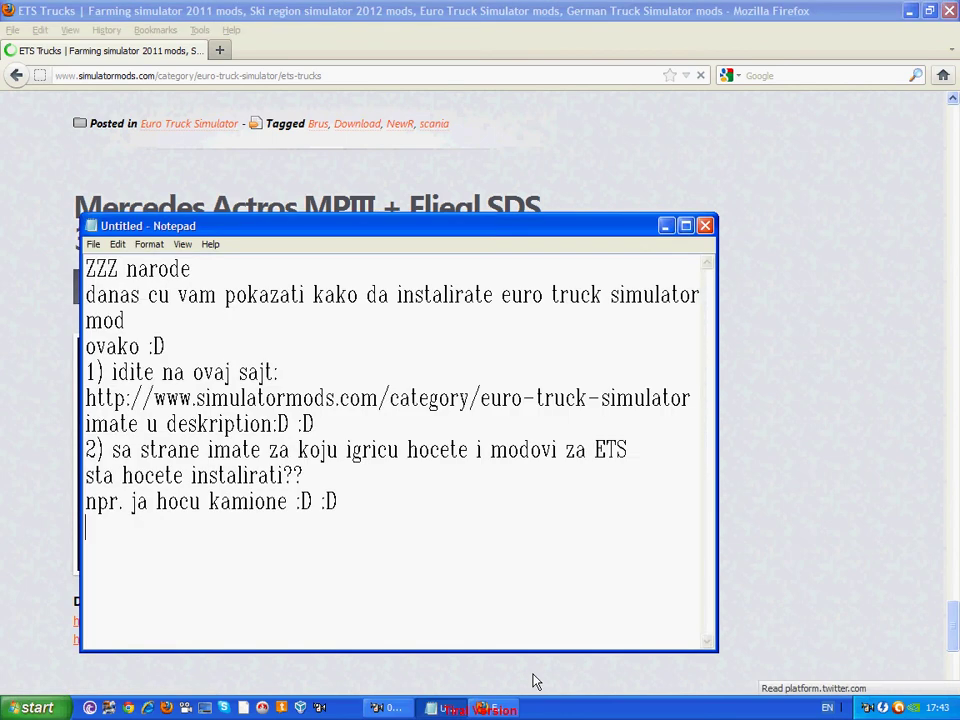
type("ja cu")
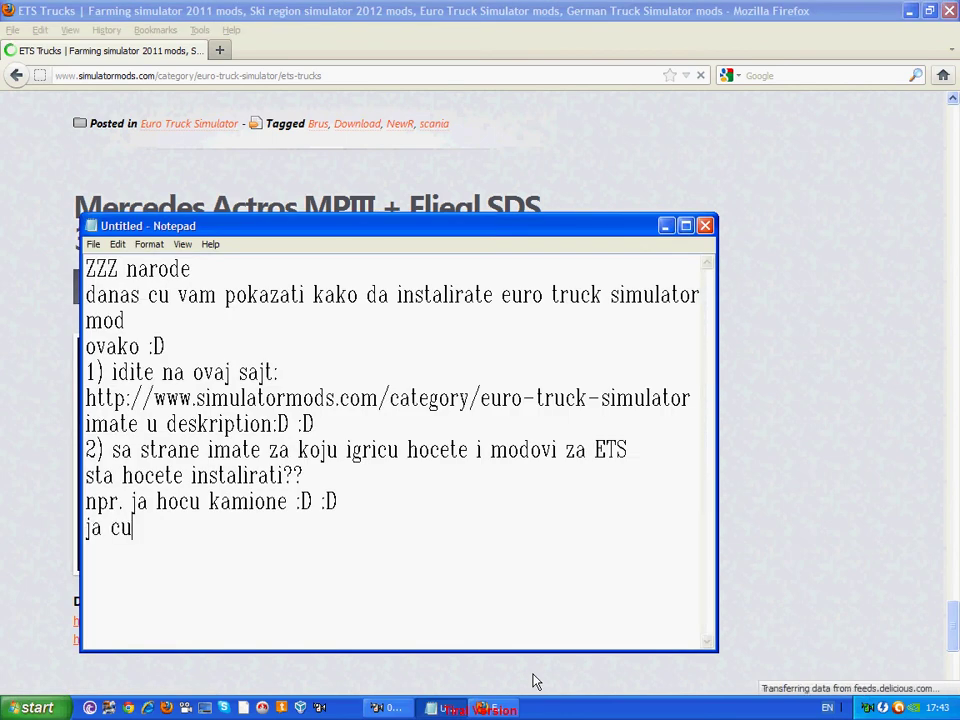
type(" ovog m")
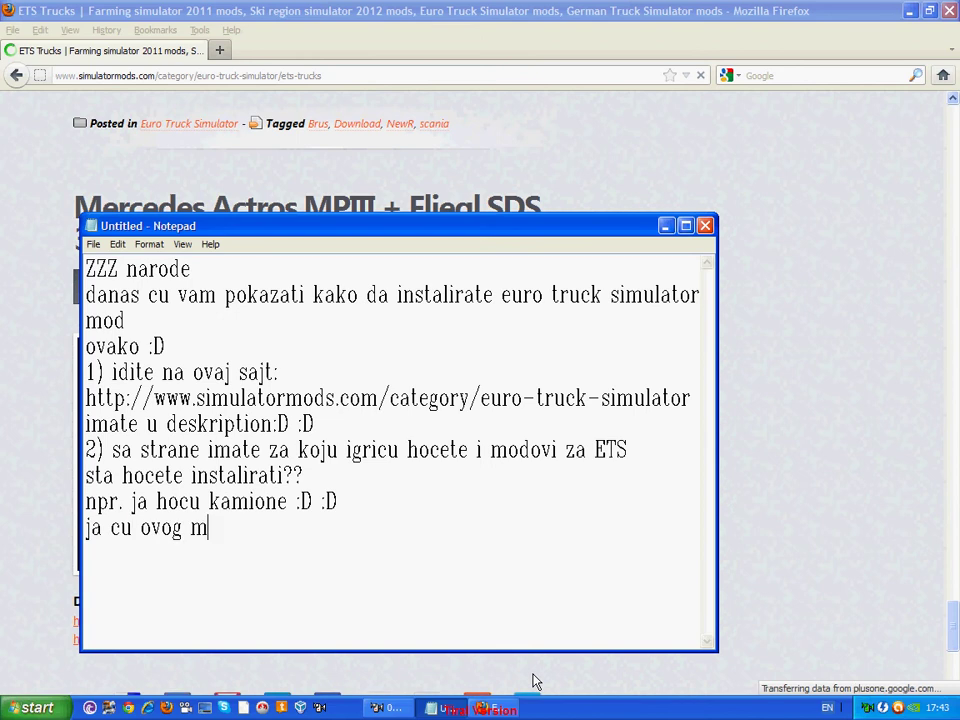
type("erced")
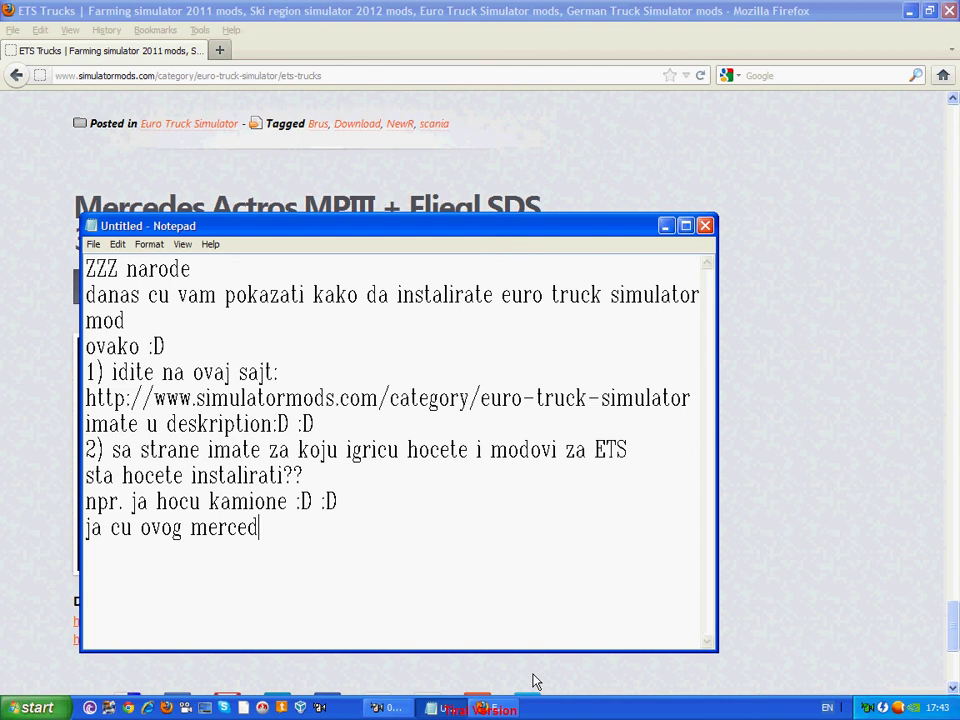
type("esa:D")
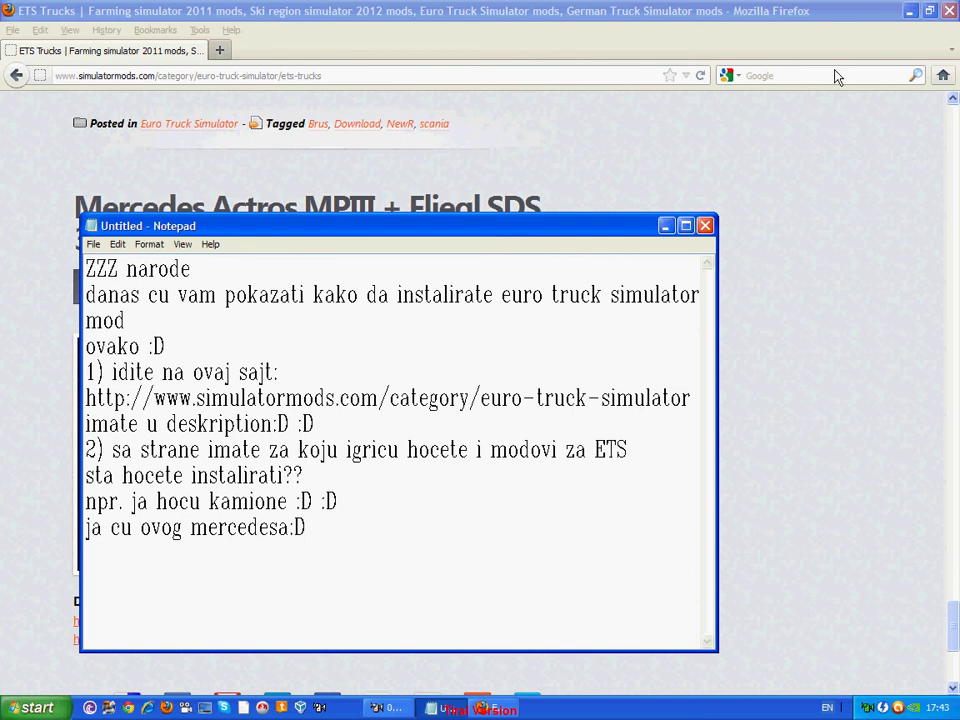
- Return to Firefox and view the Mercedes Actros MPIII + Fliegl SDS 350 post with its picture and download links
left_click(718, 8)
scroll(330, 420, "up", 3)
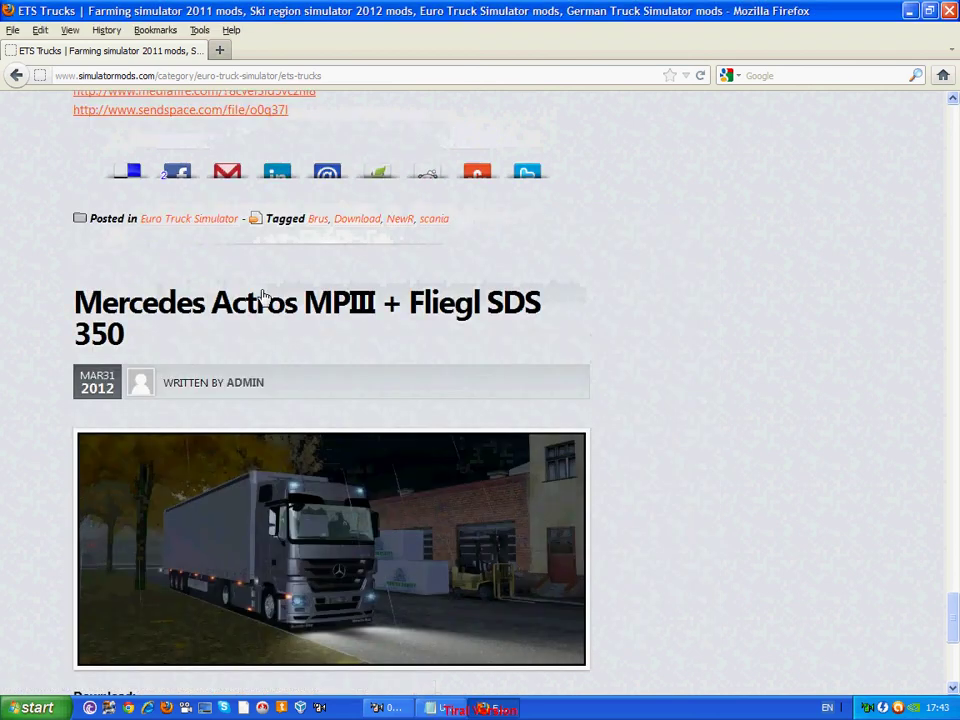
scroll(306, 403, "down", 1)
scroll(320, 405, "down", 1)
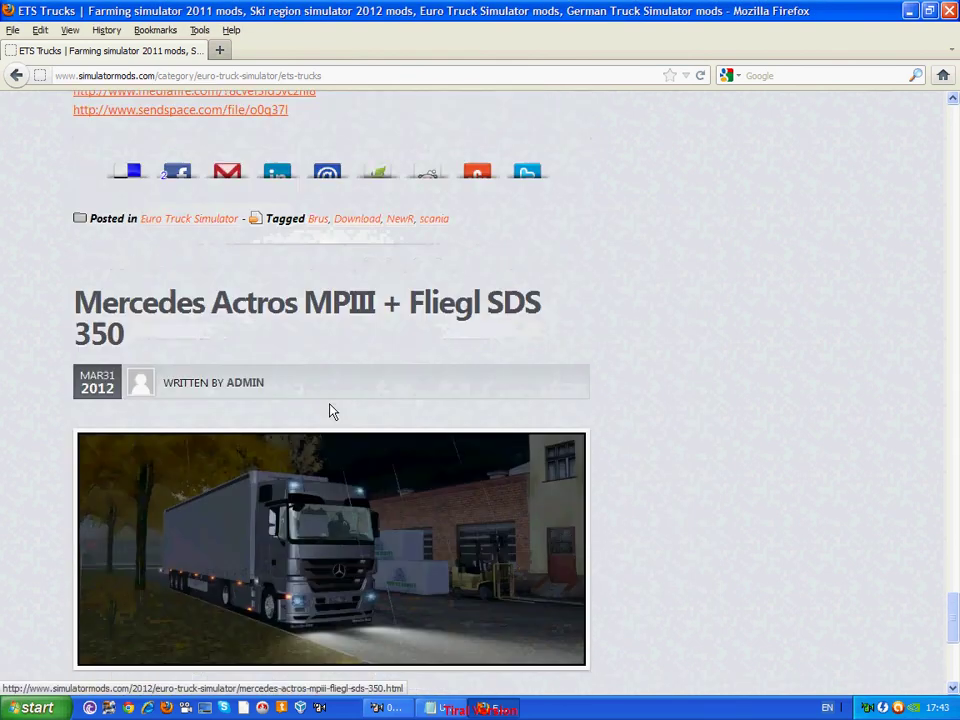
scroll(332, 411, "down", 1)
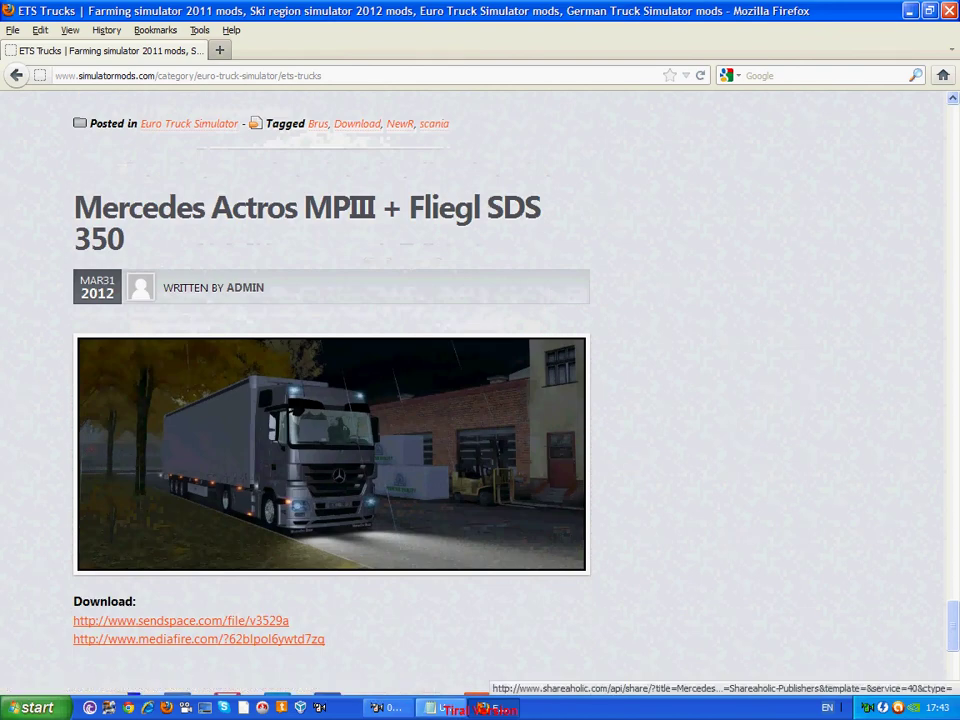
- In Notepad, add the line "kako ga skinuti ??" and below it "imate linkove ispod slika"
left_click(445, 708)
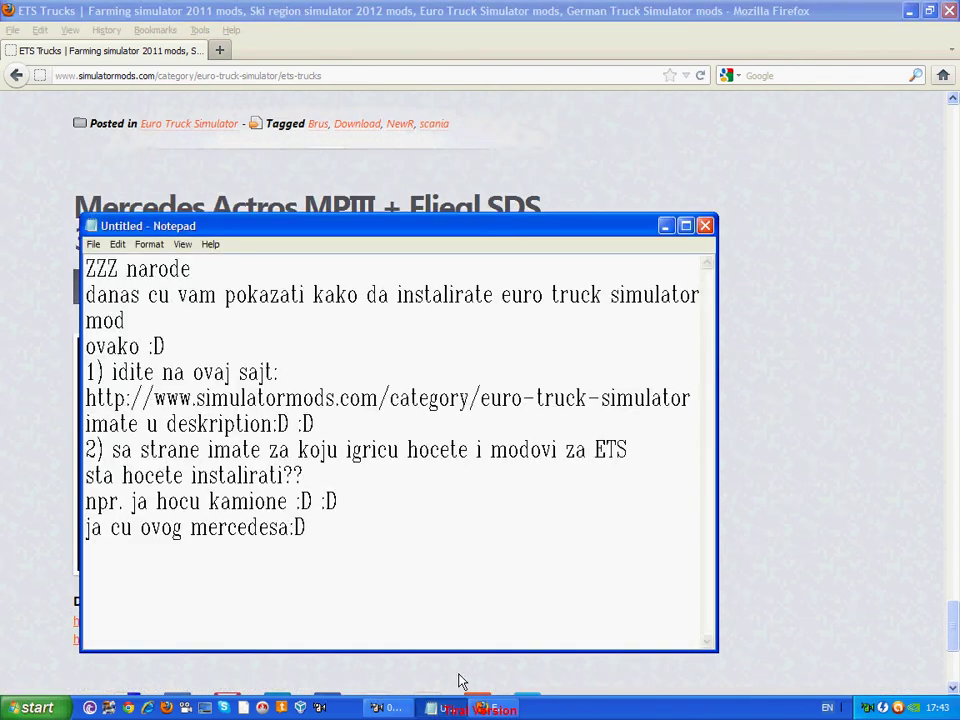
type("kako ga skinuti ")
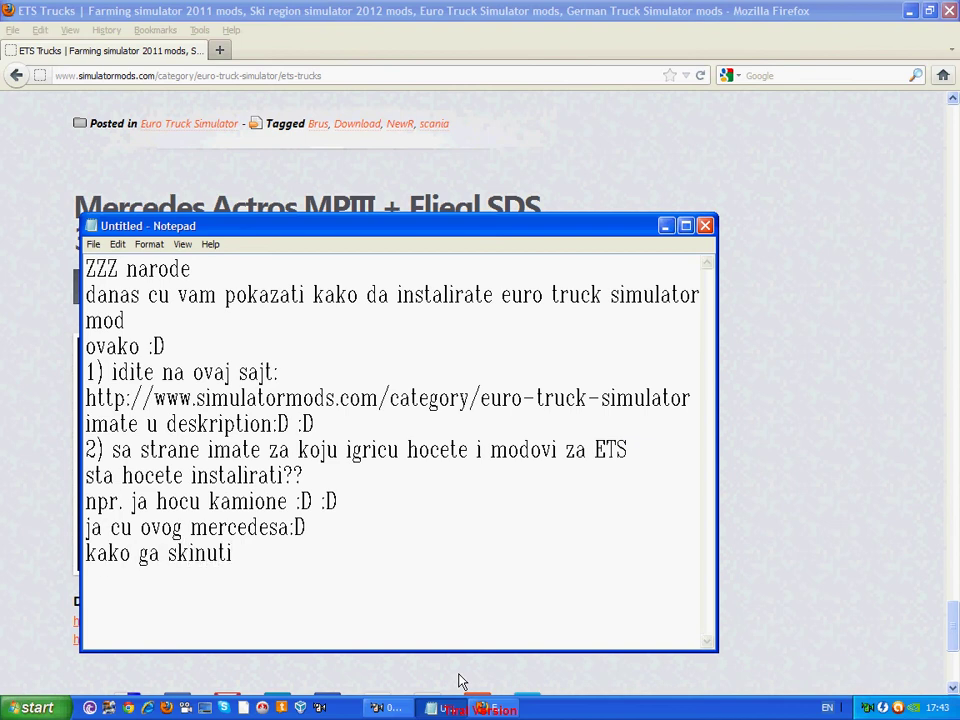
type("?? ")
type("imate li")
type("nk")
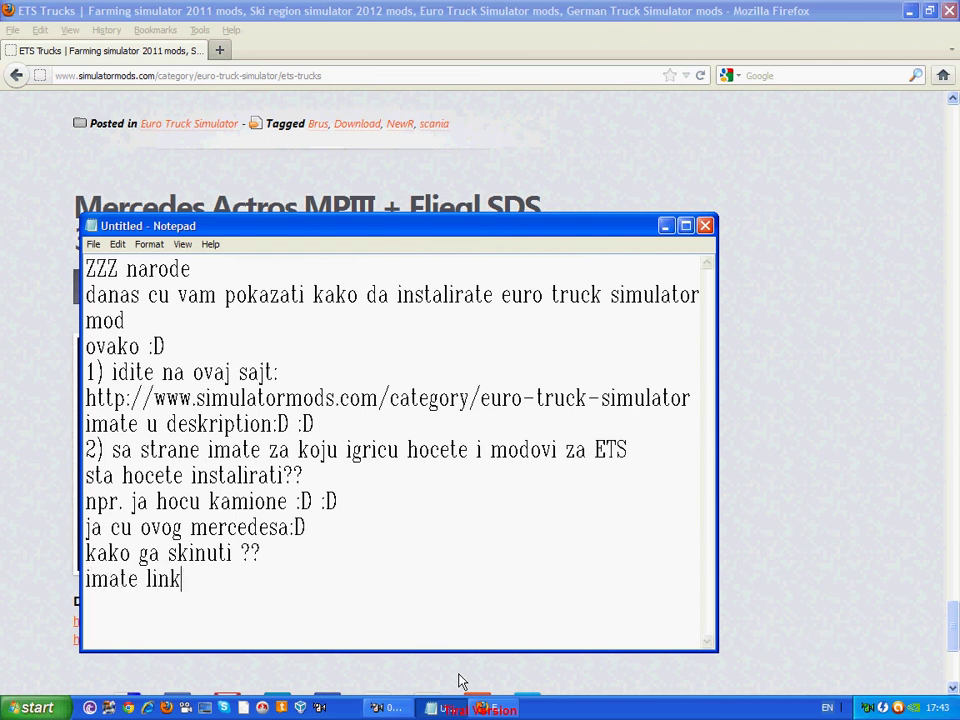
type("ove ispod slika")
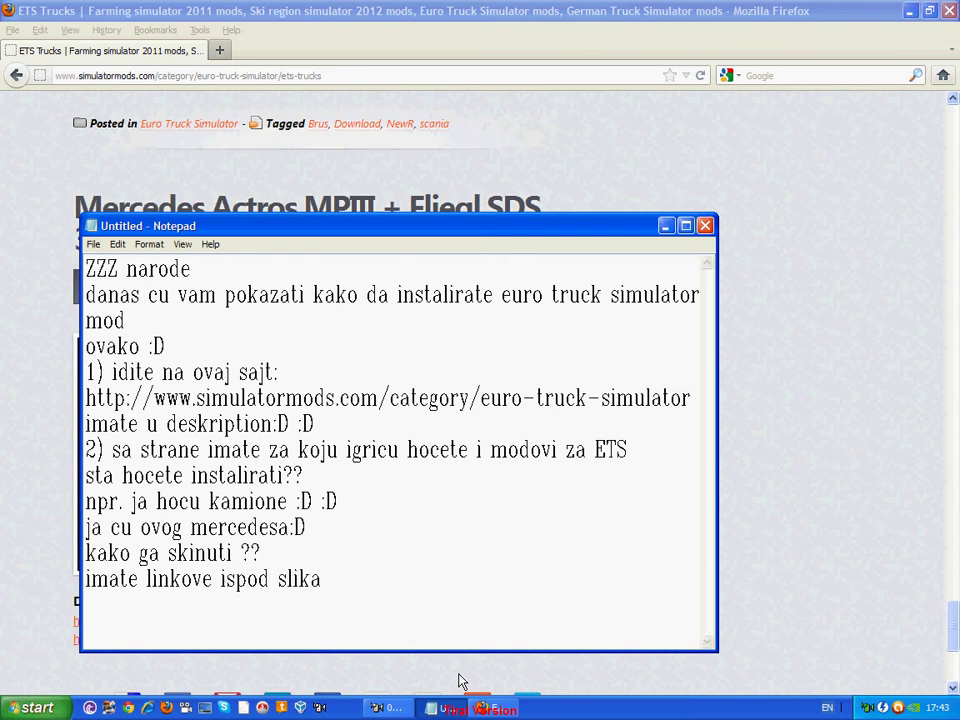
- In Firefox, point out the MediaFire and Sendspace download links under the Mercedes Actros picture by highlighting them, and clear the selection
left_click(812, 505)
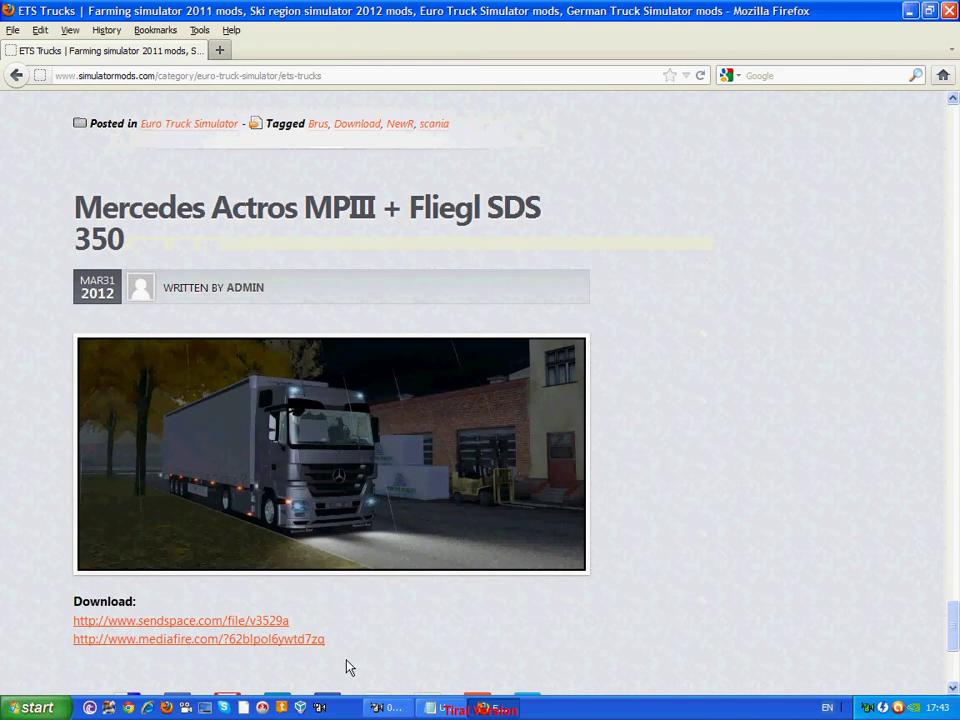
left_click_drag(326, 640, 77, 653)
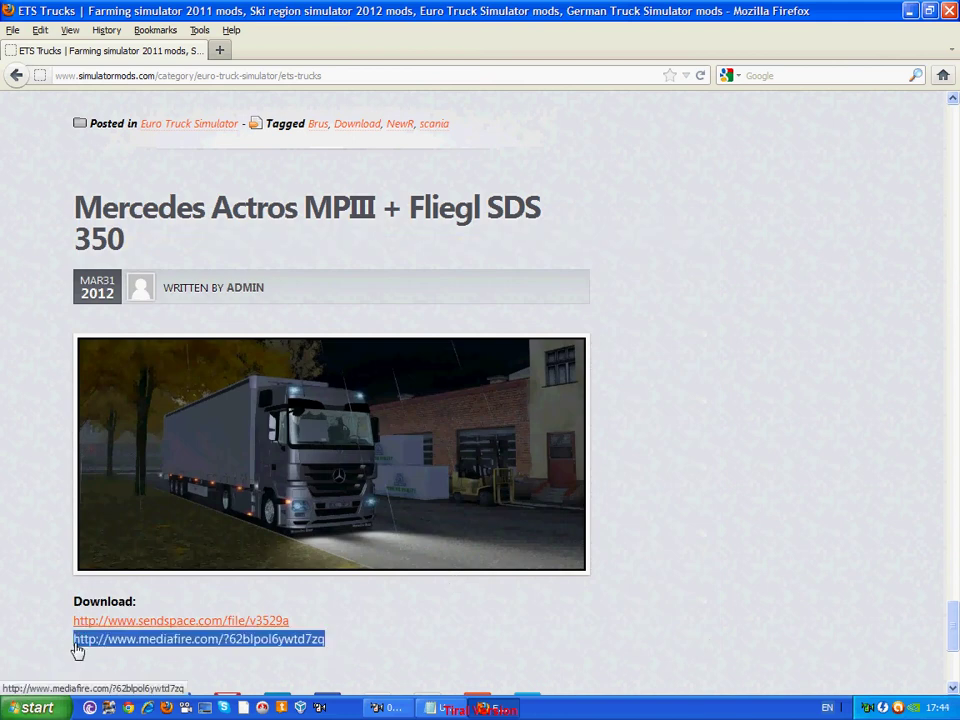
left_click_drag(327, 625, 76, 626)
left_click(381, 657)
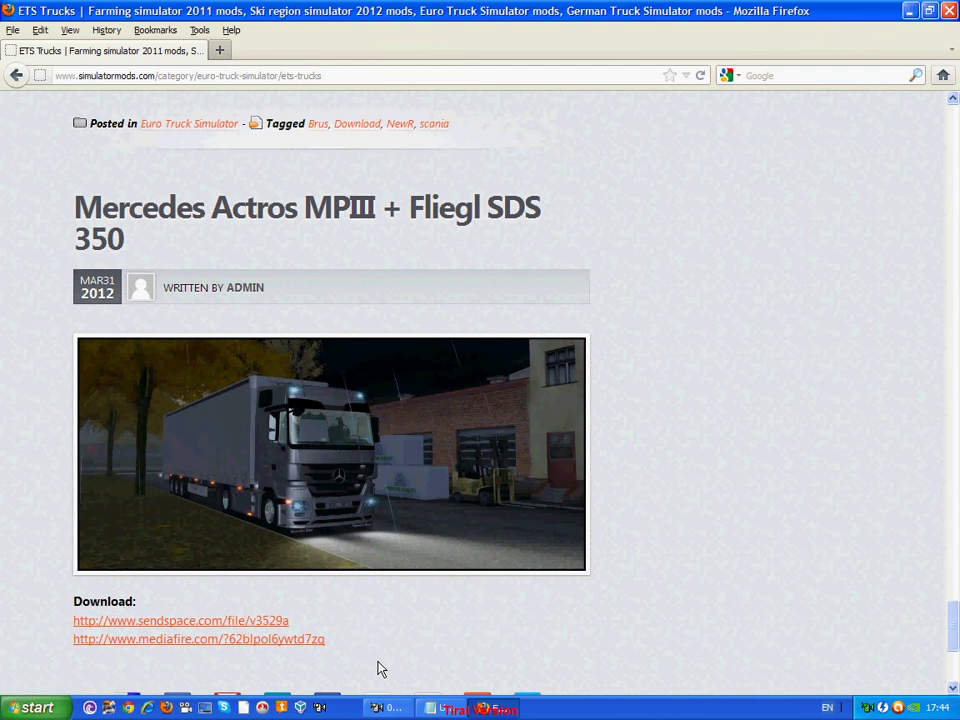
left_click_drag(378, 661, 112, 592)
left_click(397, 655)
- Continue the last line in Notepad with "izaberite mediafire posto je tu lakse skinuti"
left_click(440, 709)
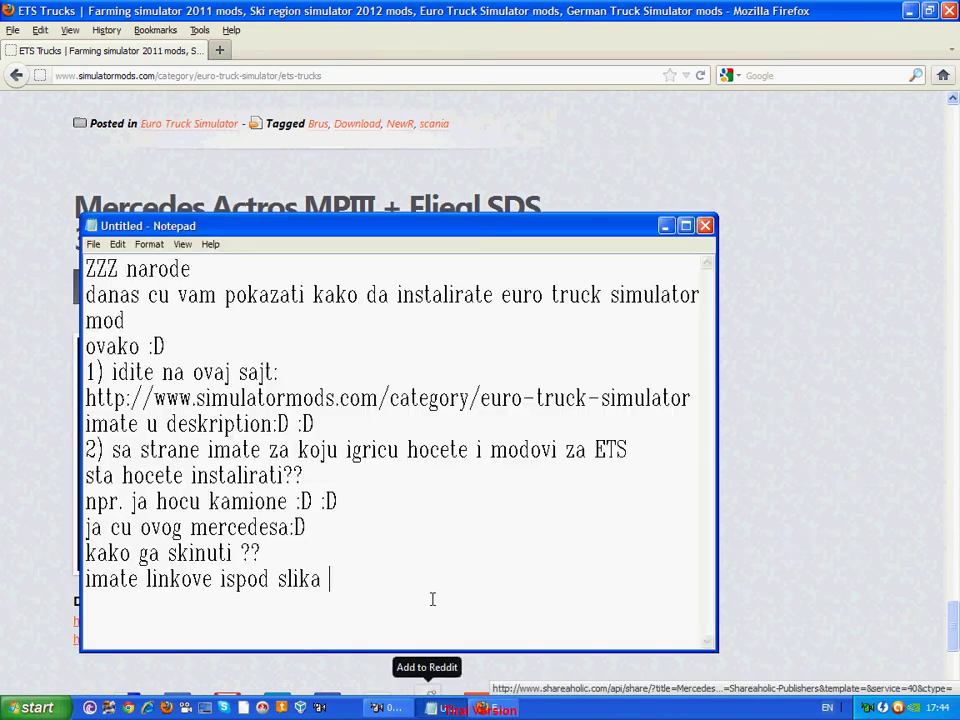
type("izab")
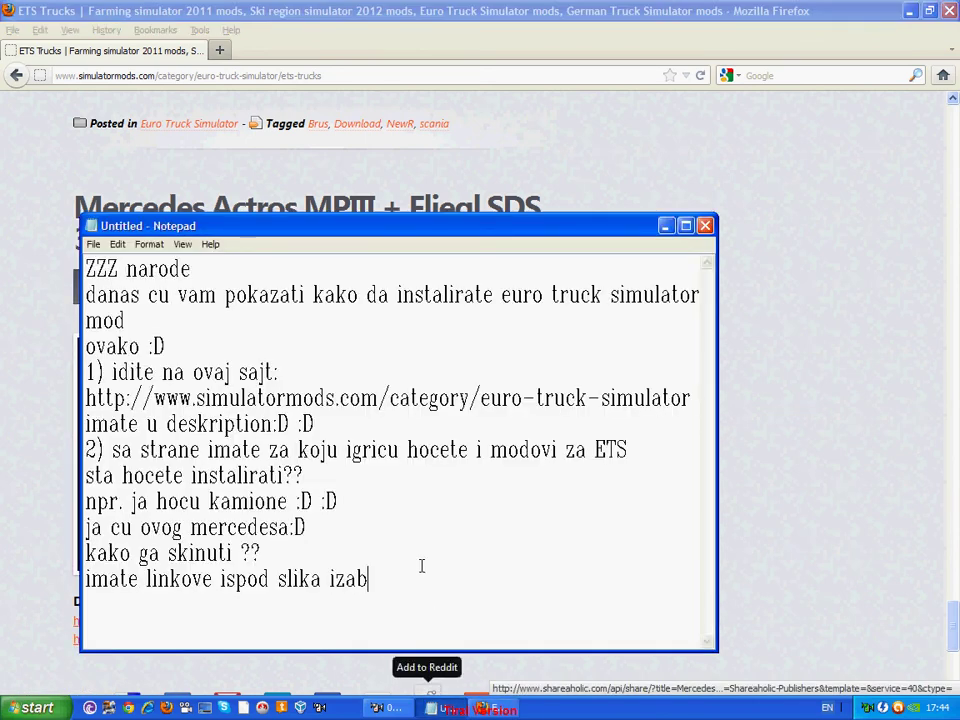
type("erite mediafir")
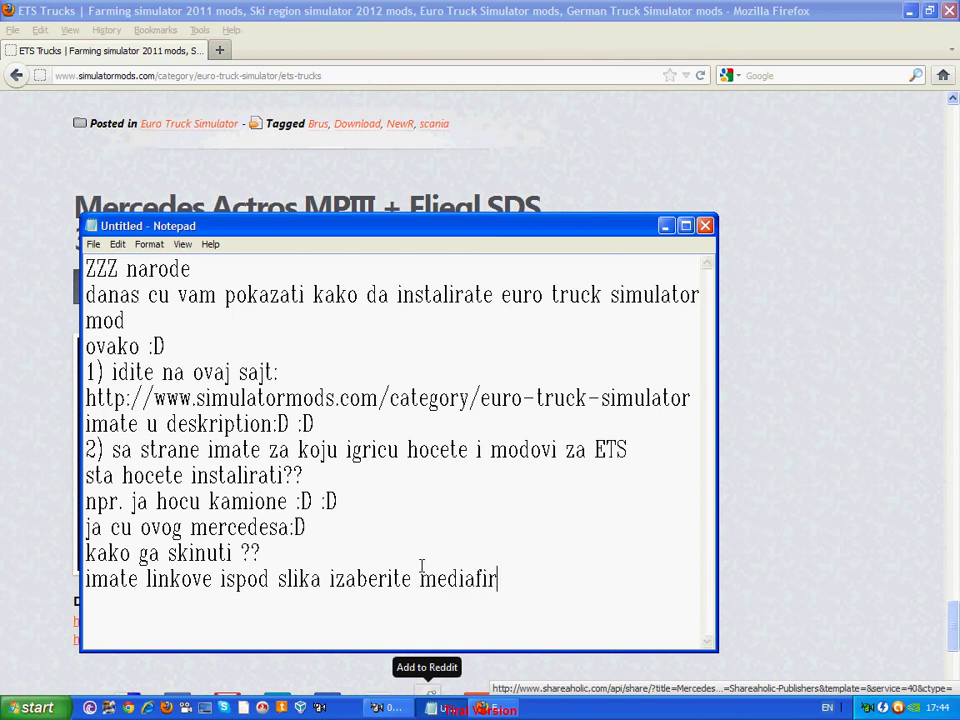
type("e posto je ")
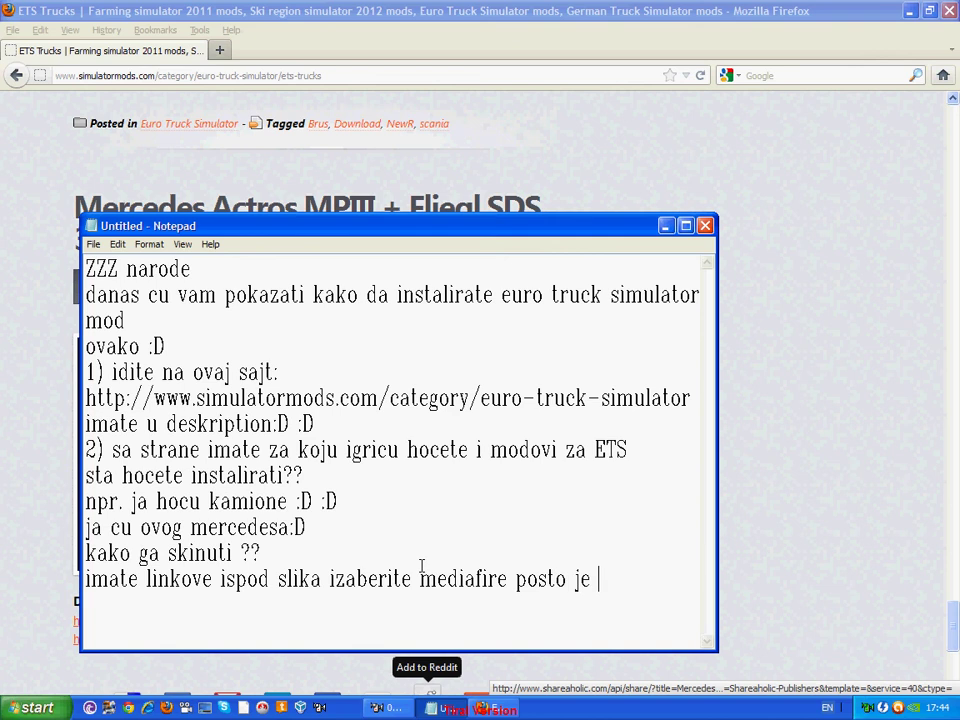
type("tu lakse ")
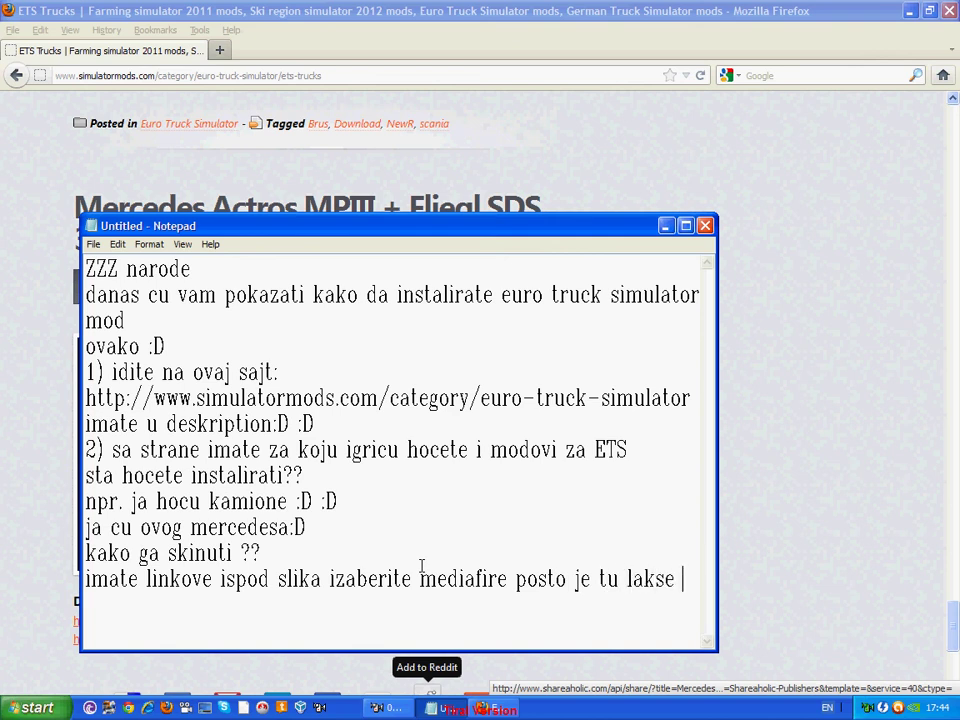
type("skinuti")
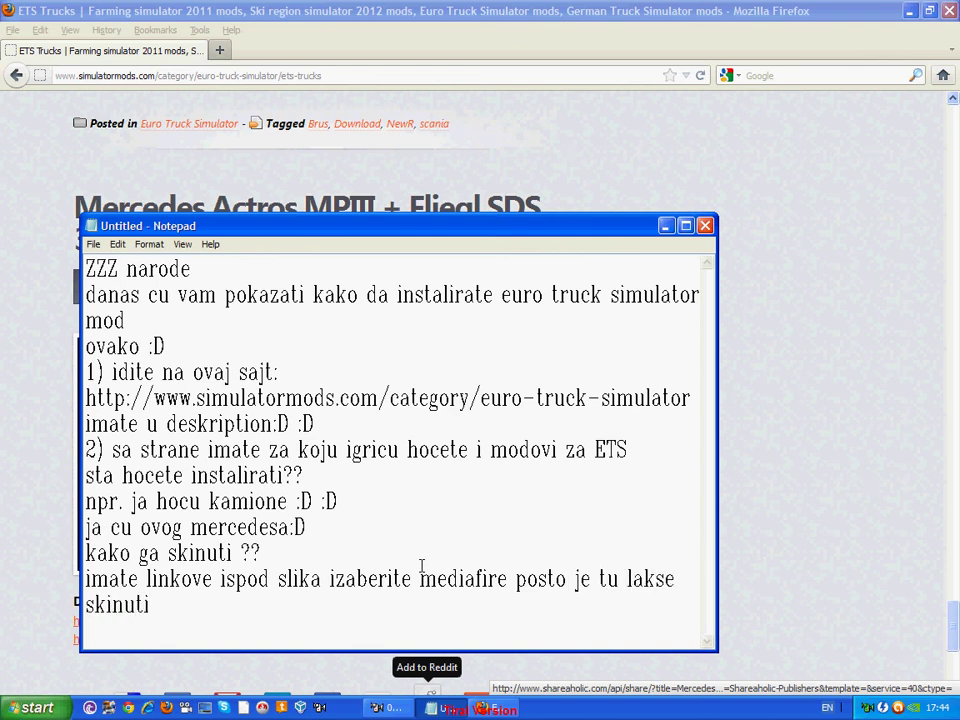
- Open the Mercedes Actros post's MediaFire download link in Firefox, and bring Notepad back to the front
left_click(790, 476)
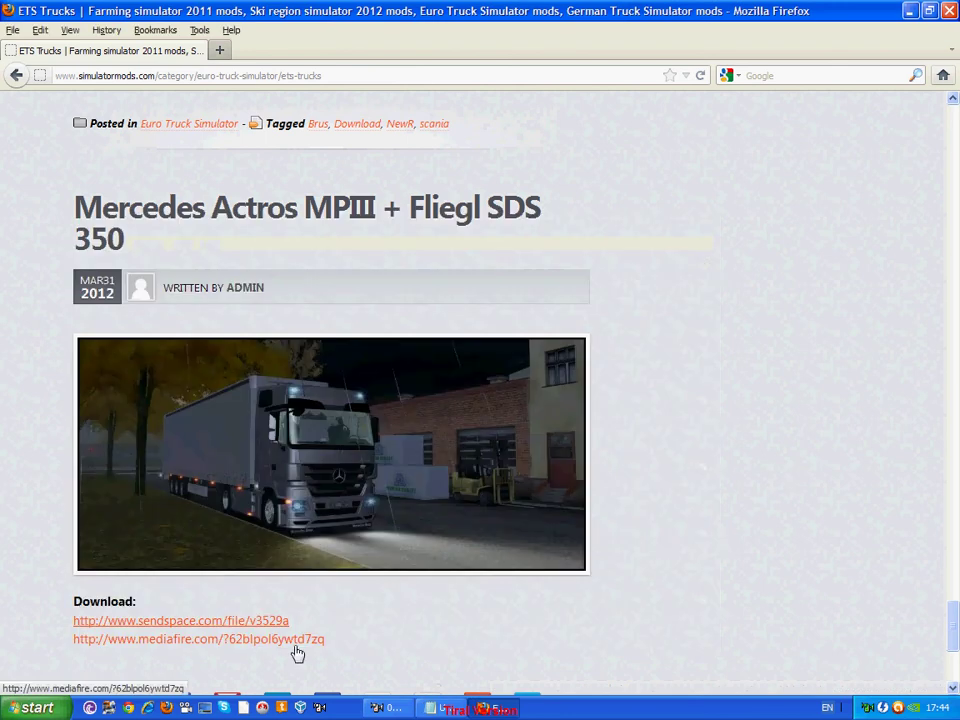
left_click(296, 640)
left_click(441, 707)
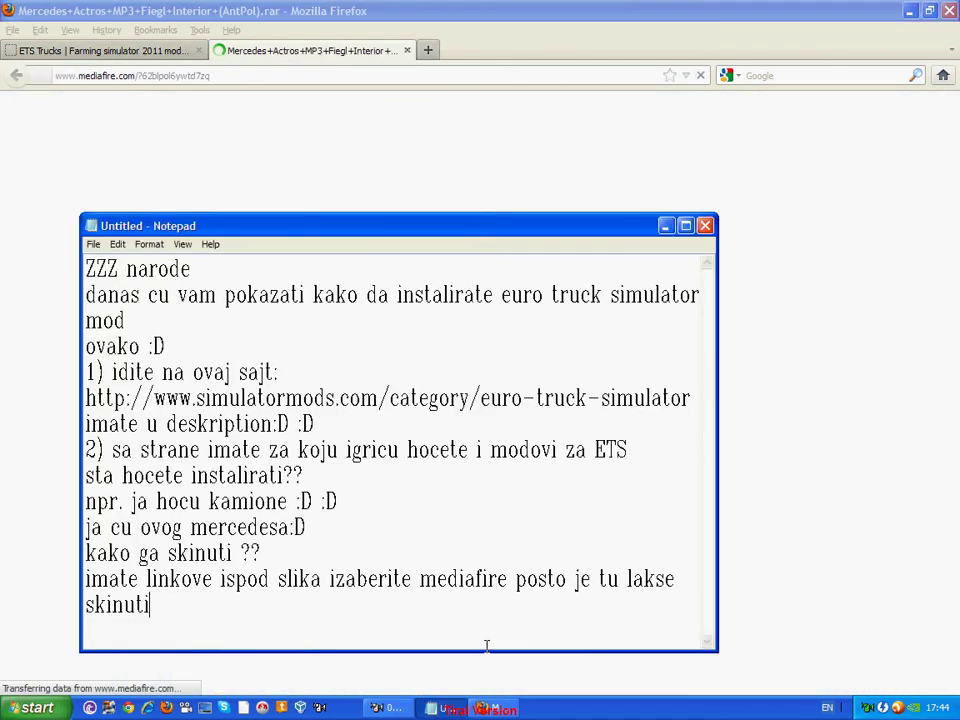
- Write "stavicu vam ovaj kamion u deskripciju da sebi neskidate" on a new line at the end of the note
key("Return")
type("sta")
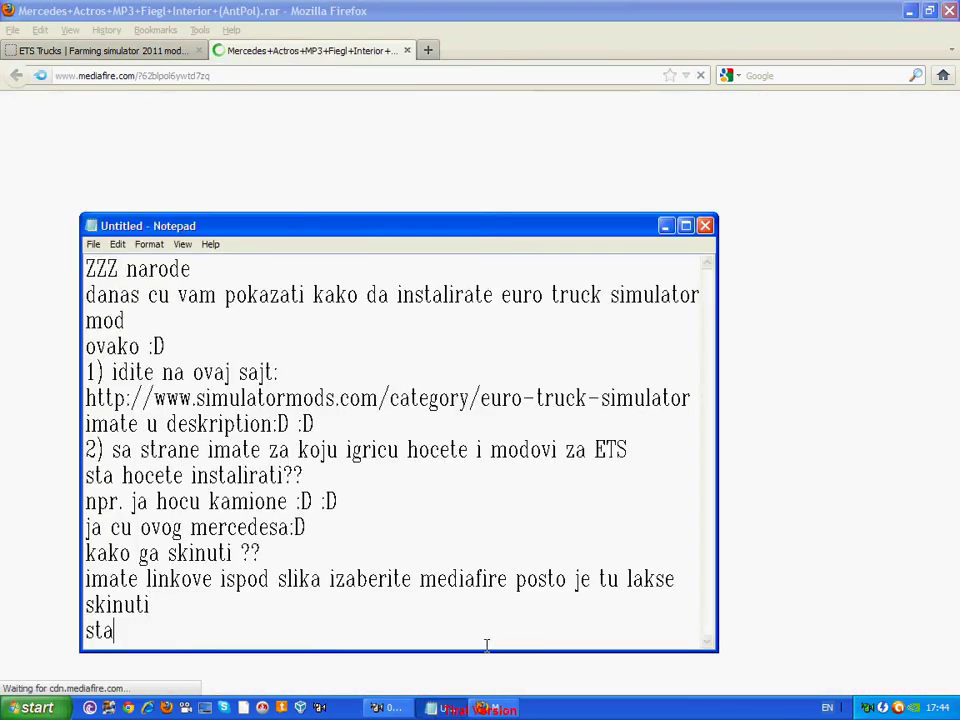
type("vicu va")
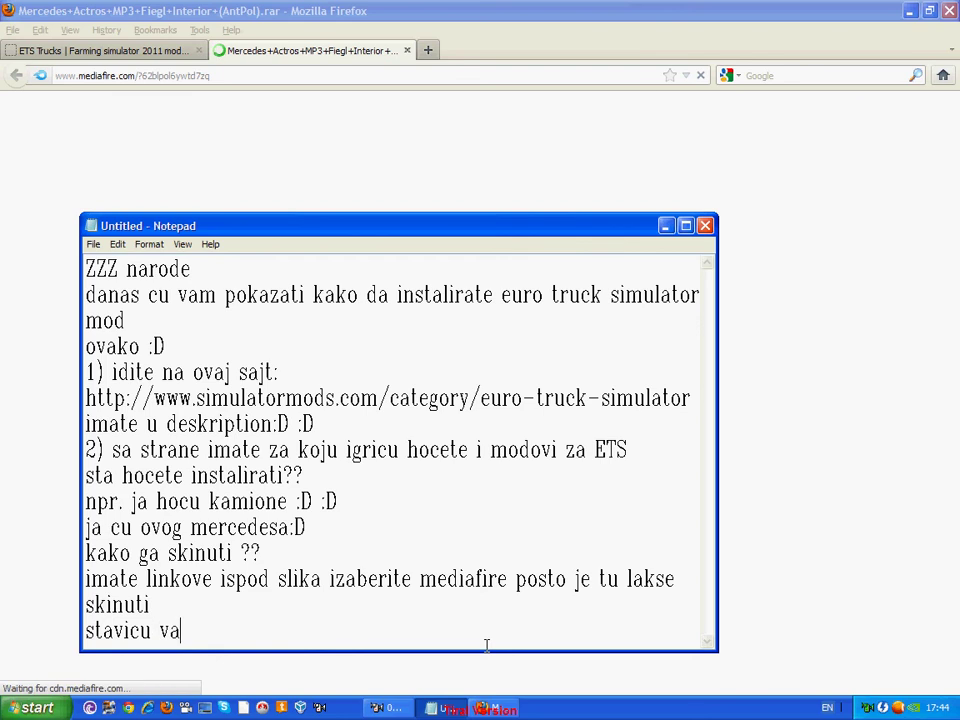
type("m ovaj ka")
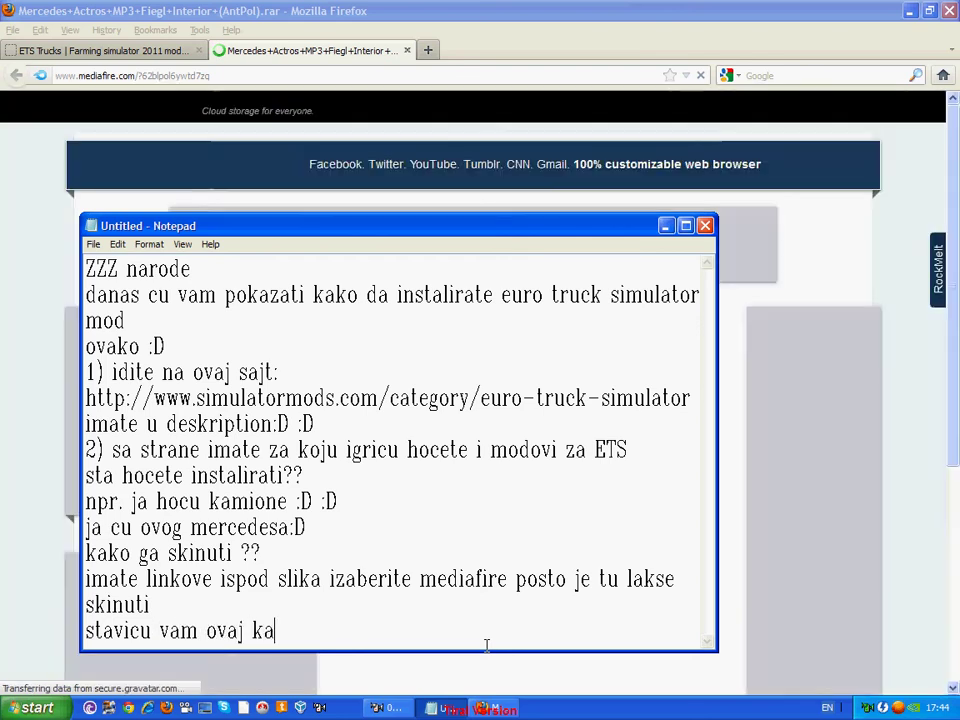
type("mion u des")
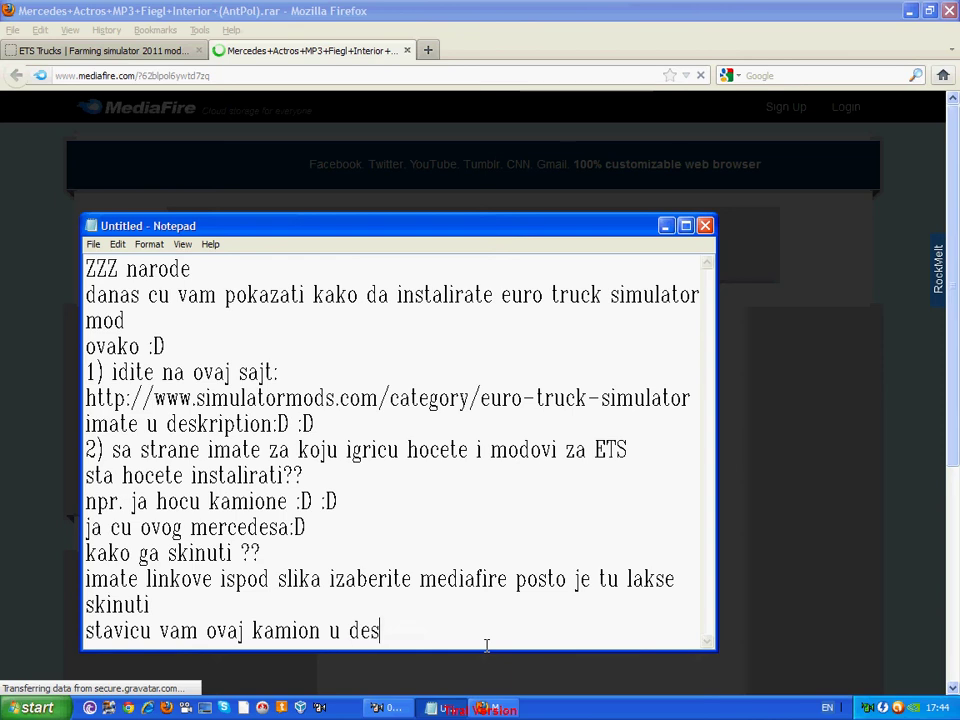
type("kripciju da ")
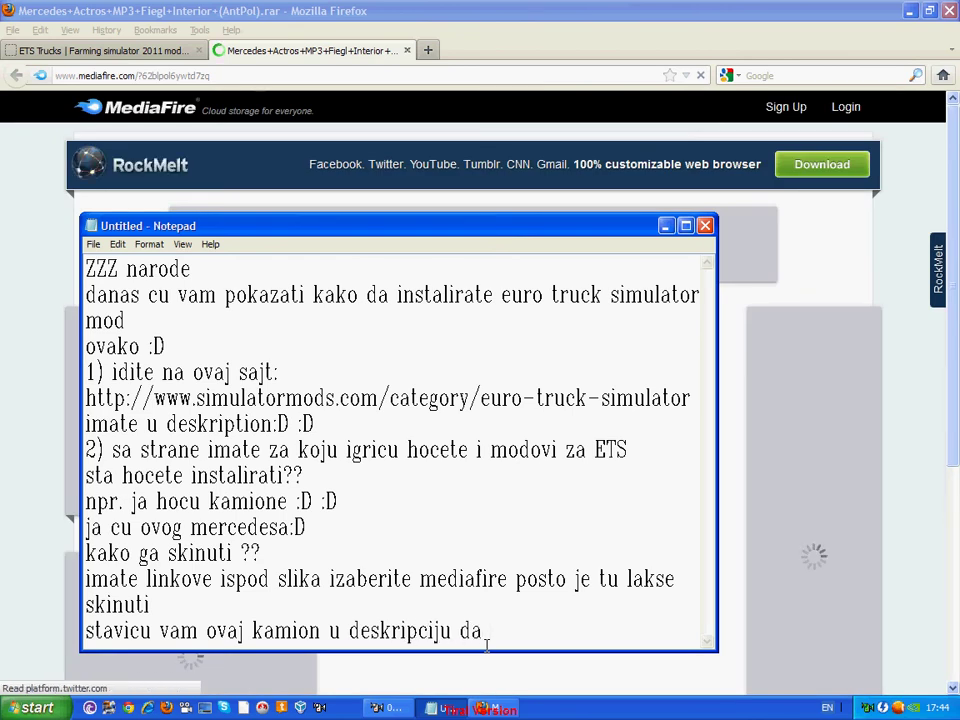
type("sebi neskida te")
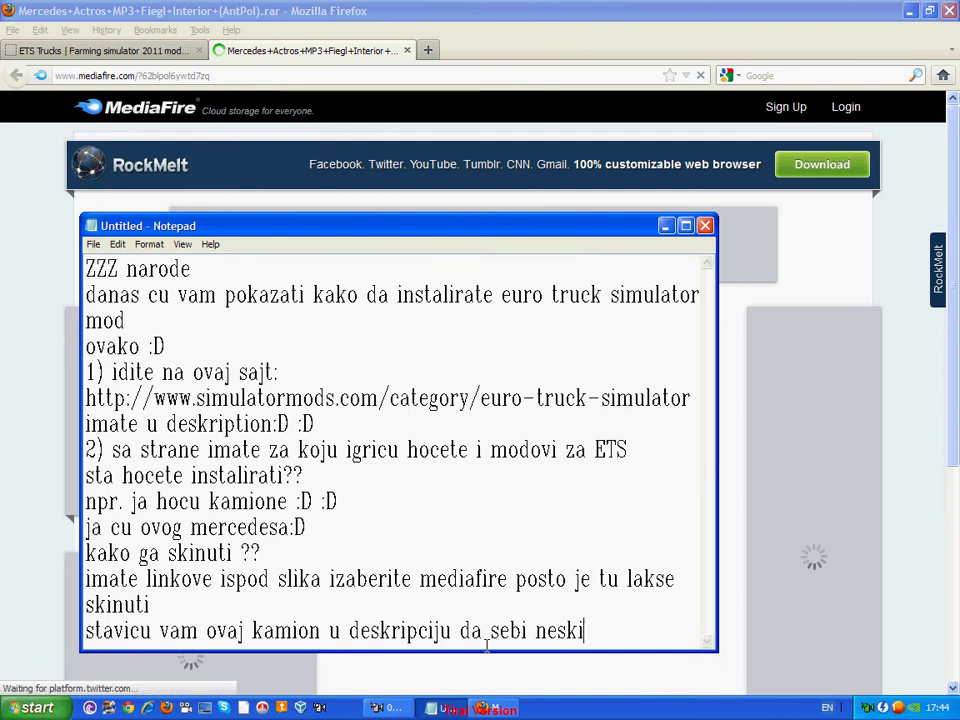
key("BackSpace")
key("BackSpace")
key("BackSpace")
key("BackSpace")
key("BackSpace")
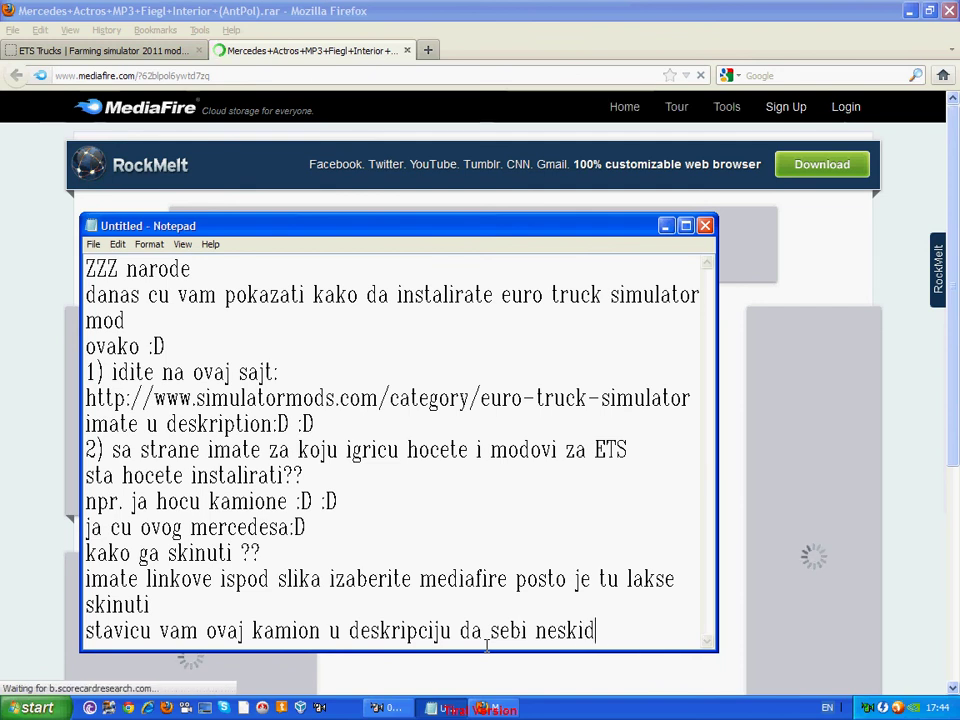
type("ate ")
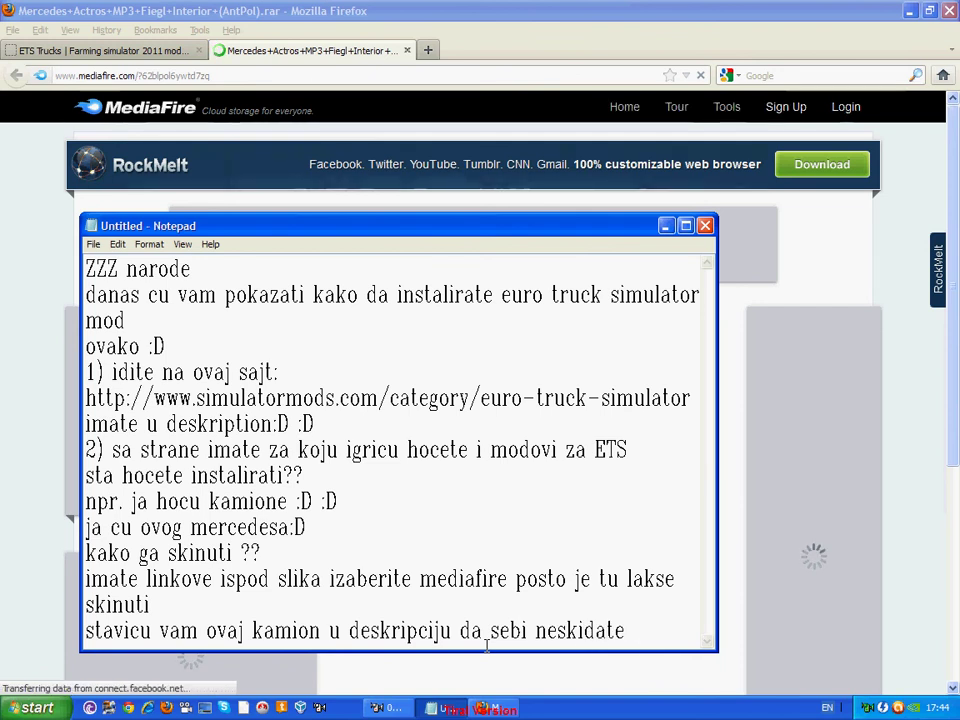
- Continue the last line of the note with "neke druge maione,auta i dr."
type("ne")
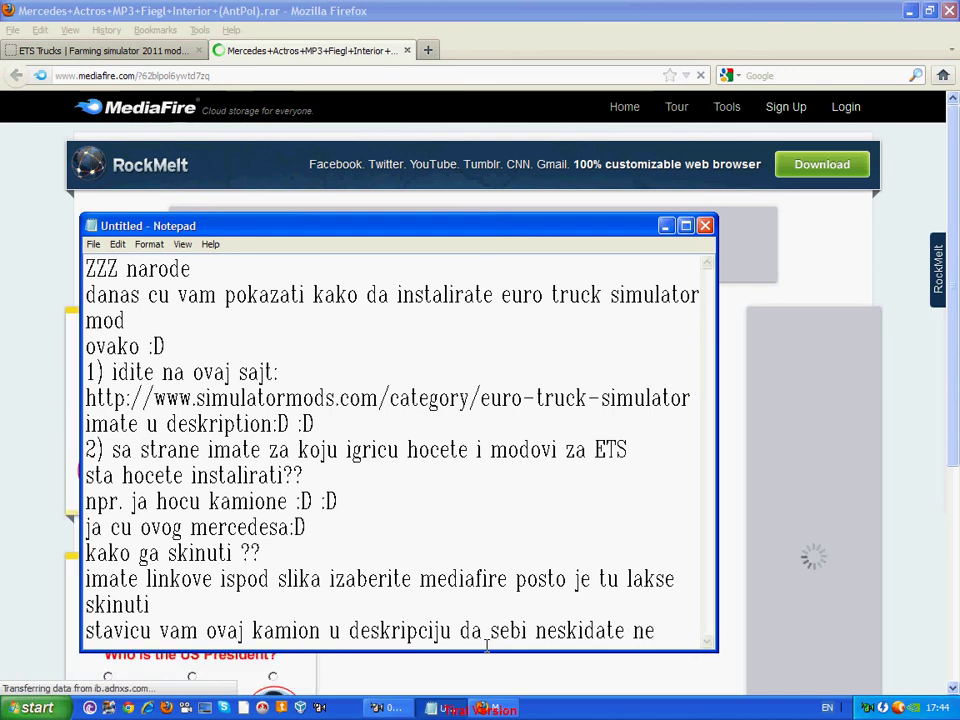
type("ke druge ma")
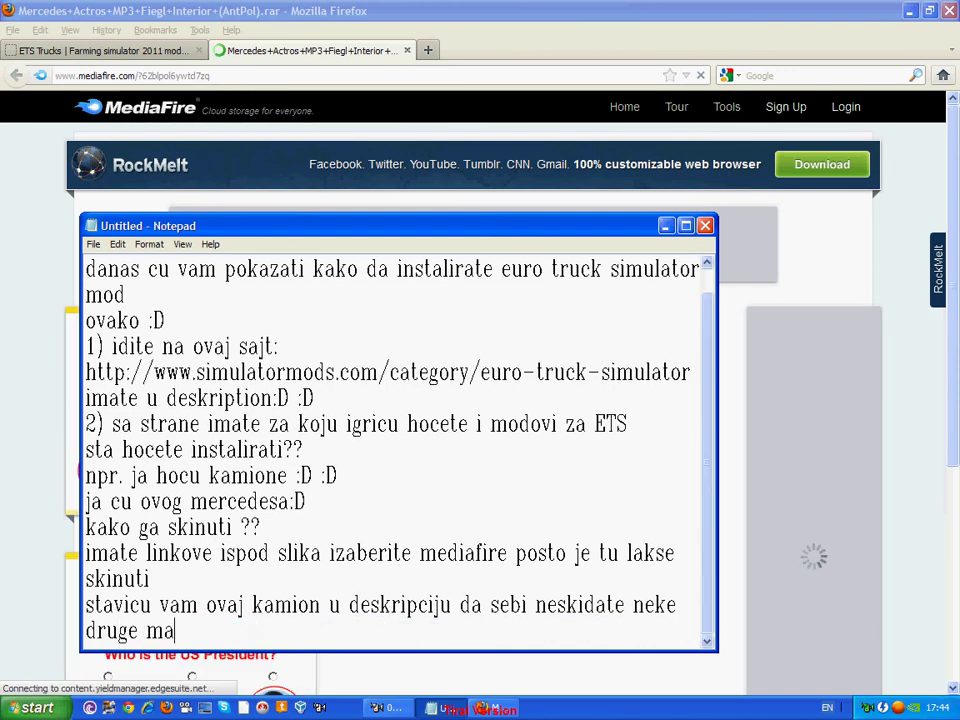
type("i")
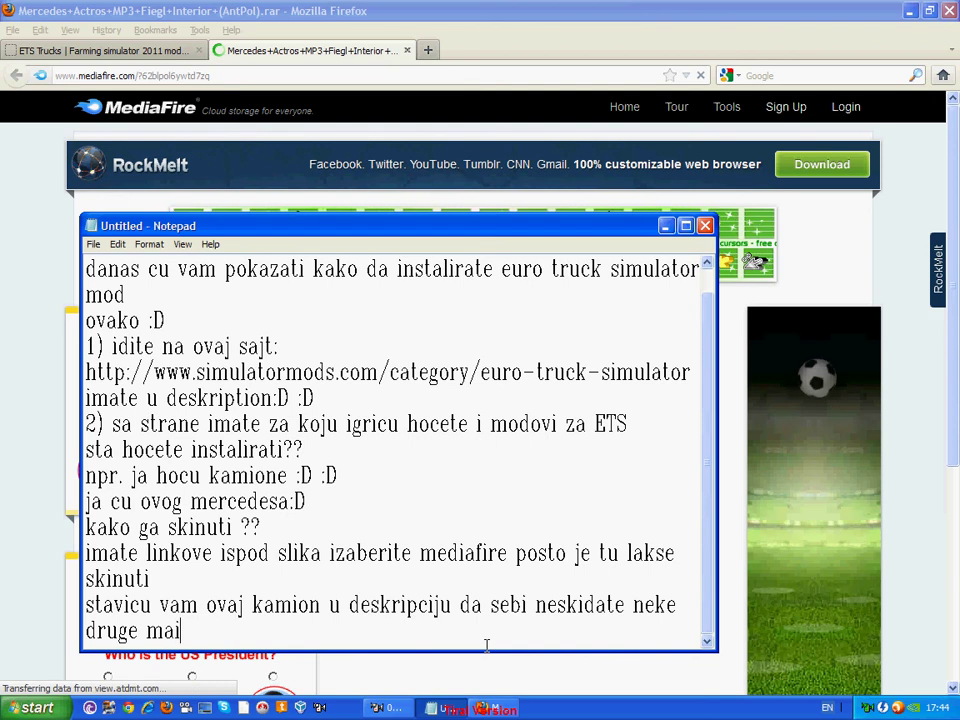
type("one,a")
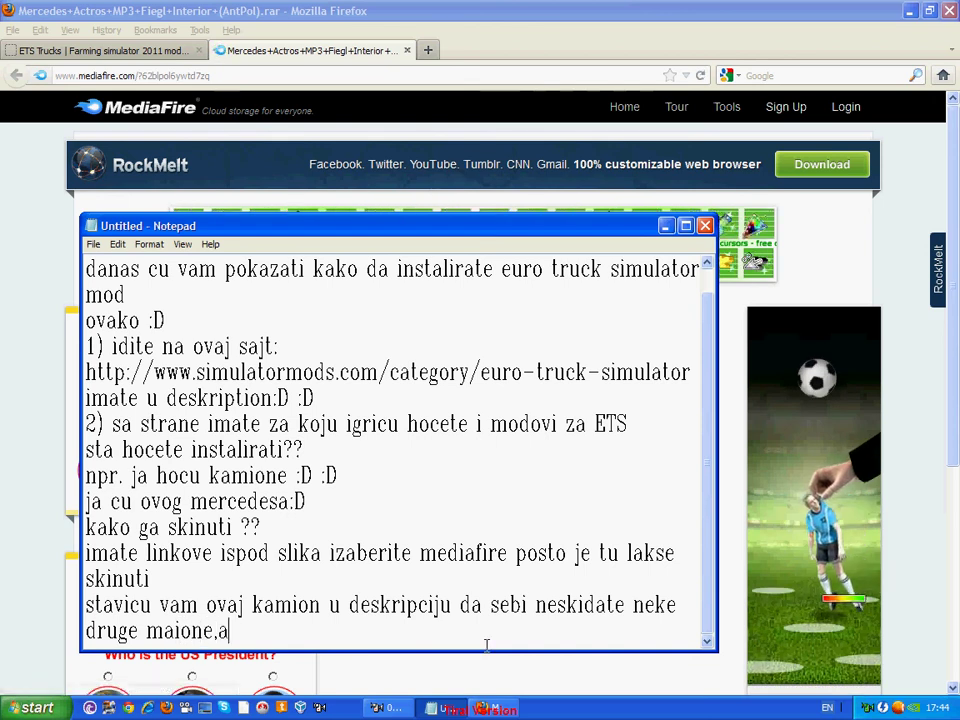
type("uta i dr.")
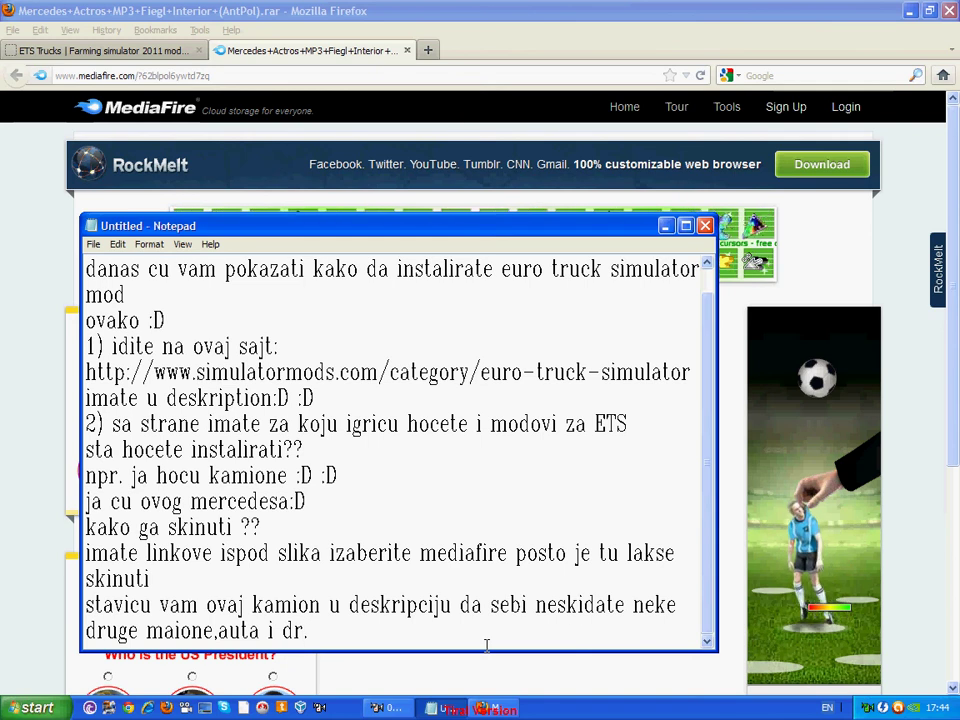
- Start a new line in the note, show the MediaFire page in Firefox, and write "3) download" back in Notepad
key("Return")
left_click(595, 8)
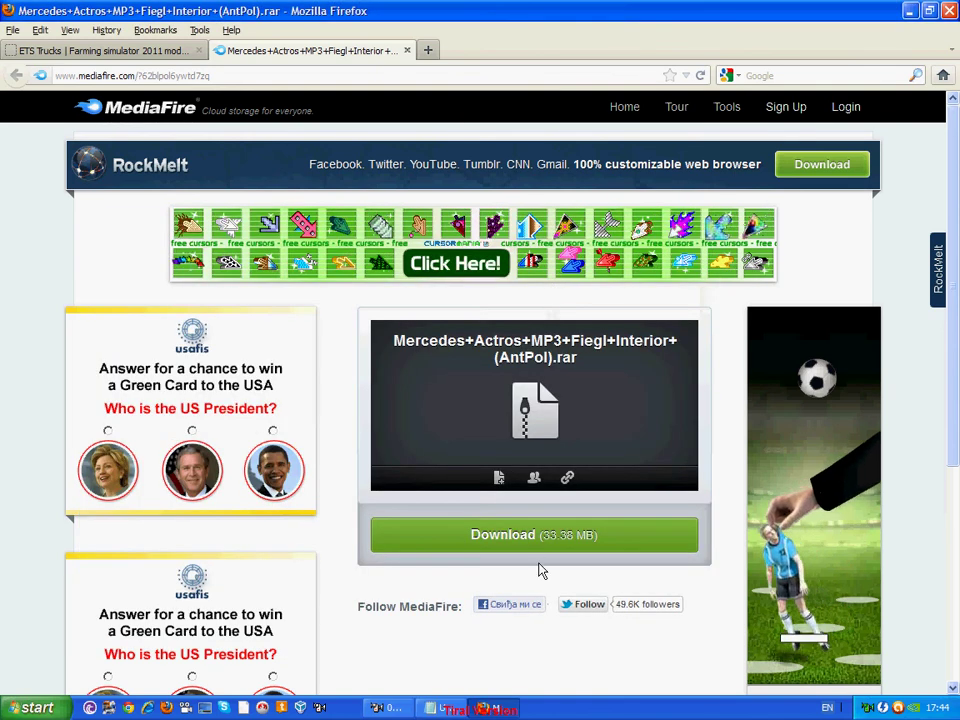
left_click(480, 707)
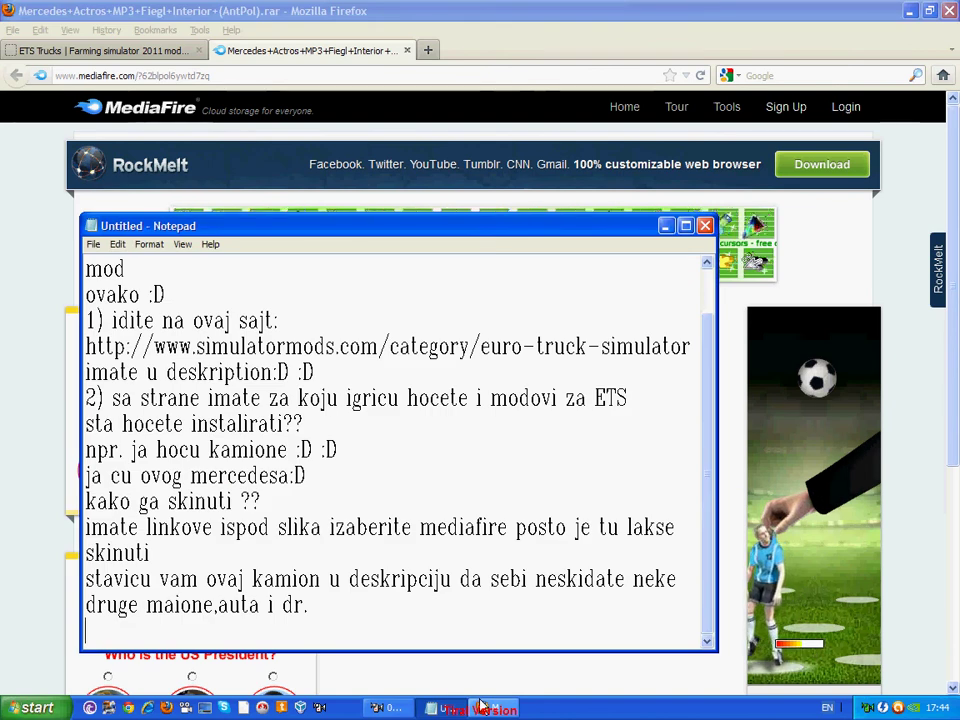
type("3) download")
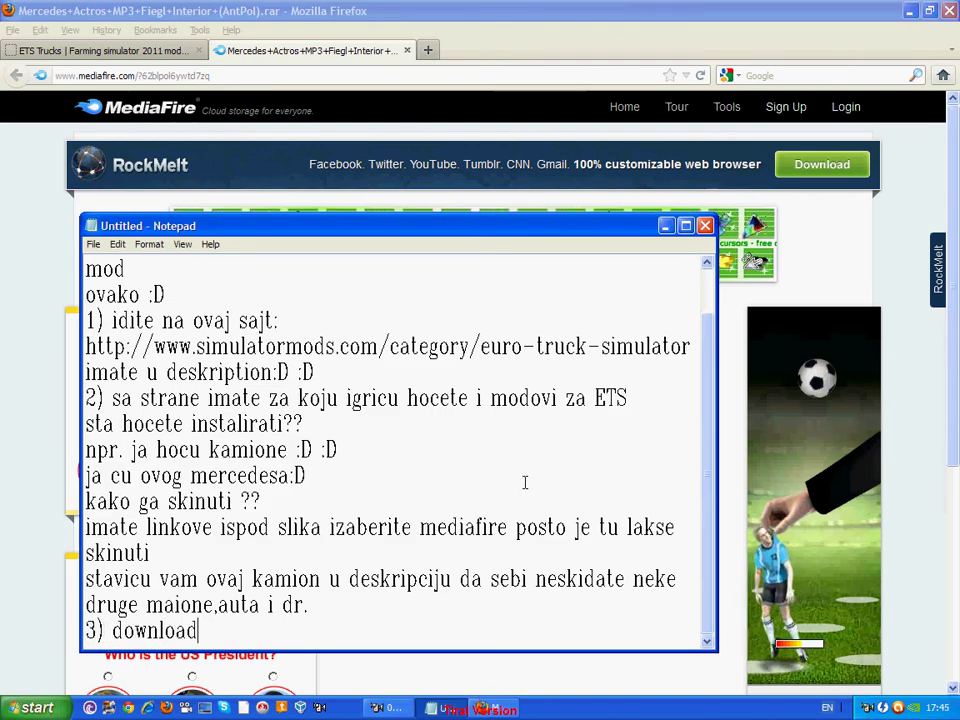
- Switch to Firefox and download Mercedes+Actros+MP3+Fiegl+Interior+(AntPol).rar from its MediaFire page, using the Save File option
left_click(508, 8)
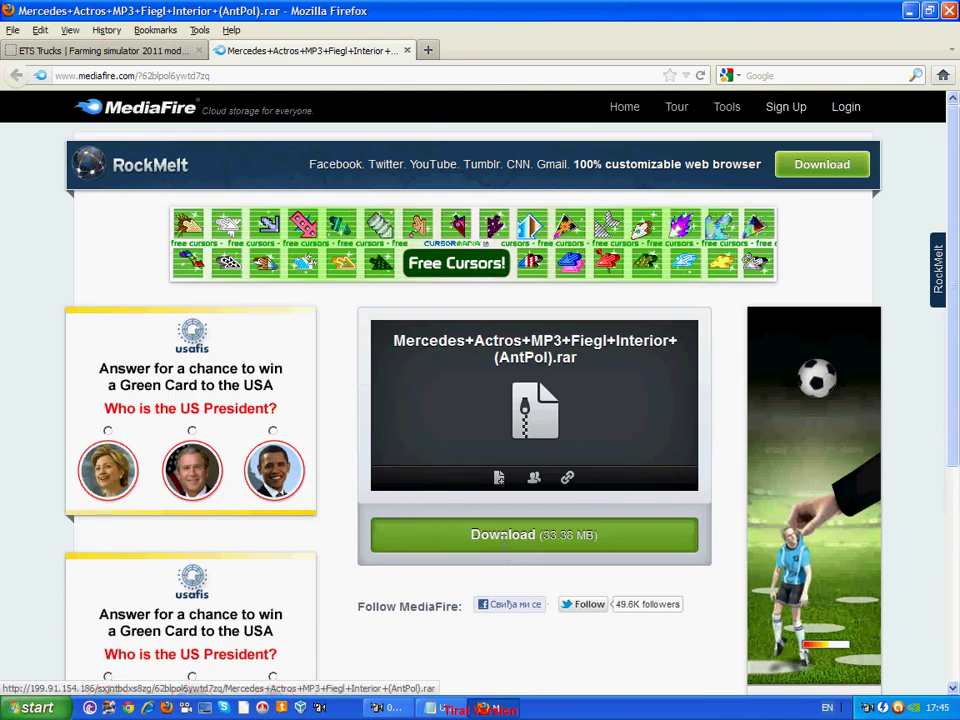
left_click(505, 534)
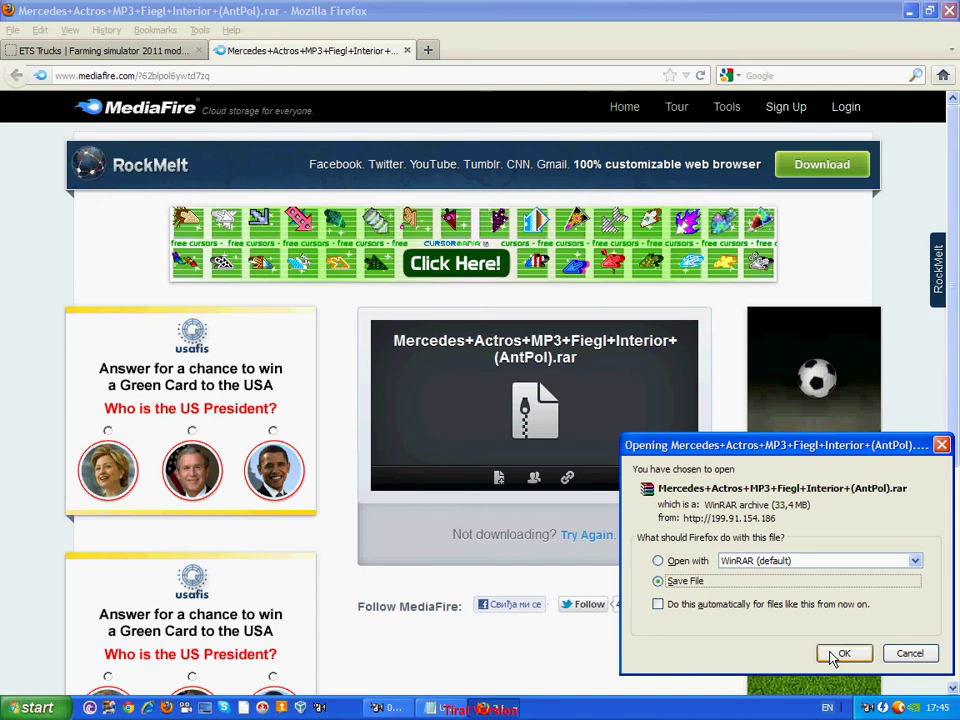
left_click(832, 658)
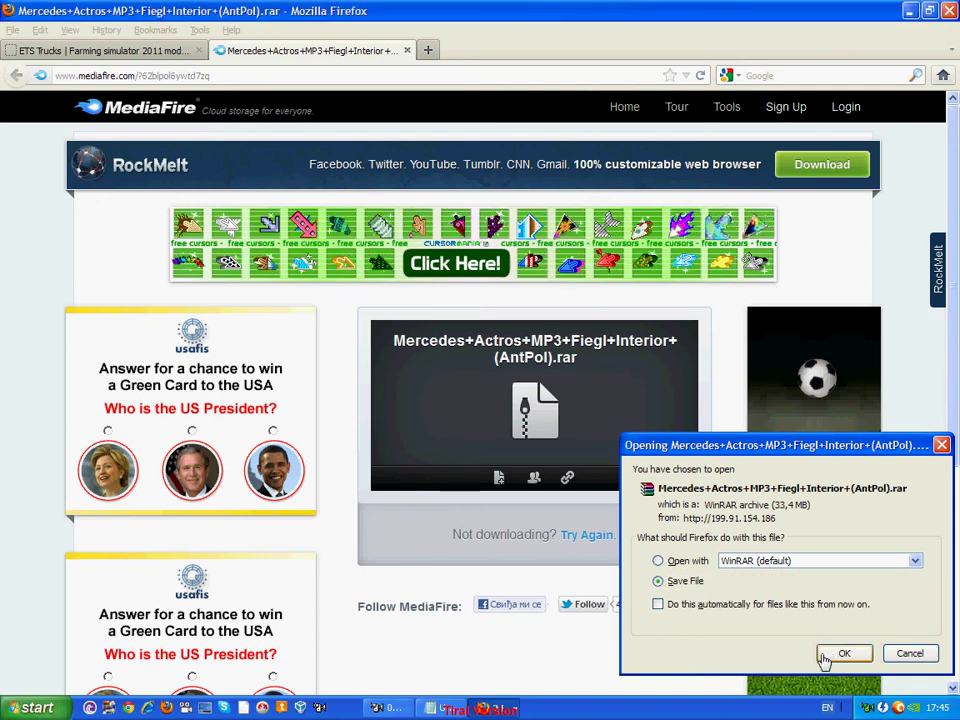
left_click(823, 656)
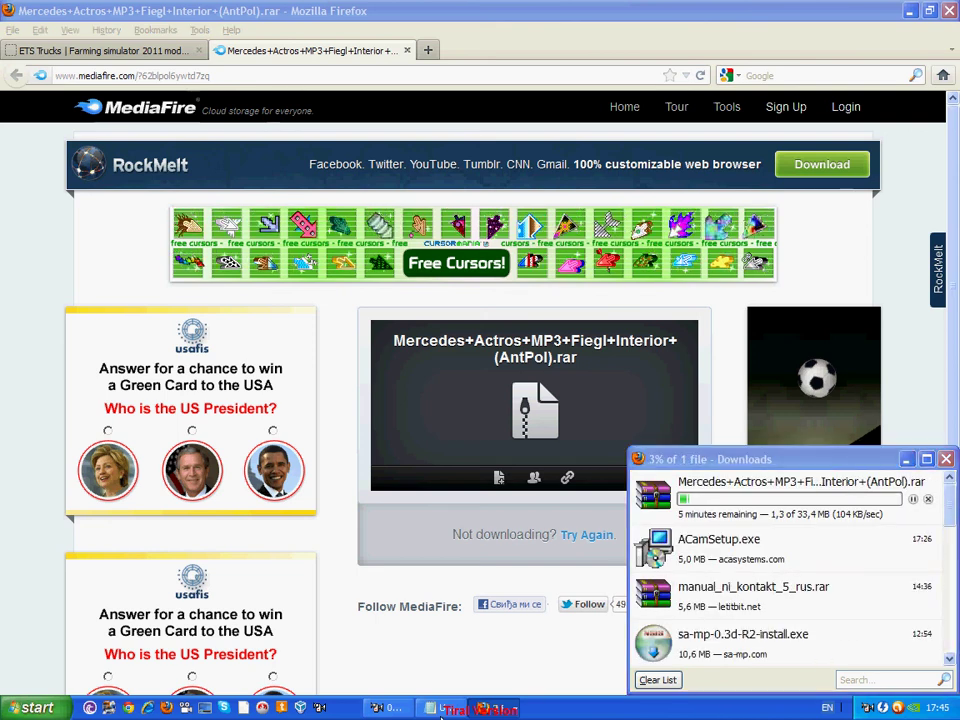
- Return to Notepad and write "moracete cekati malo duze da se to skine nece puno trajati :D:D" on a new line
left_click(440, 712)
key("Return")
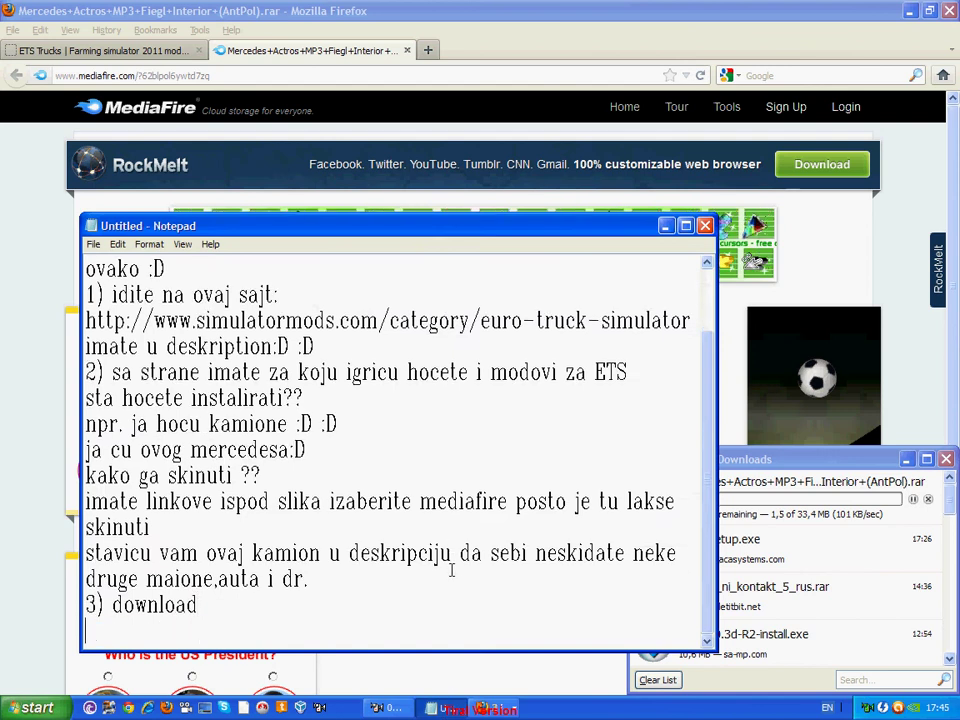
type("mo")
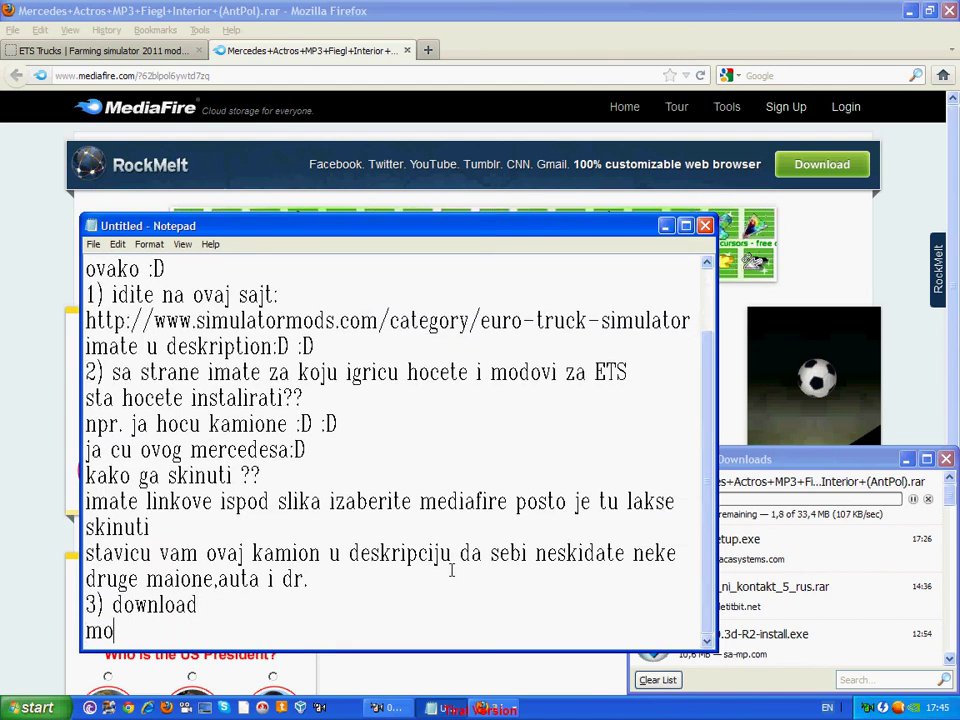
type("racete ceka")
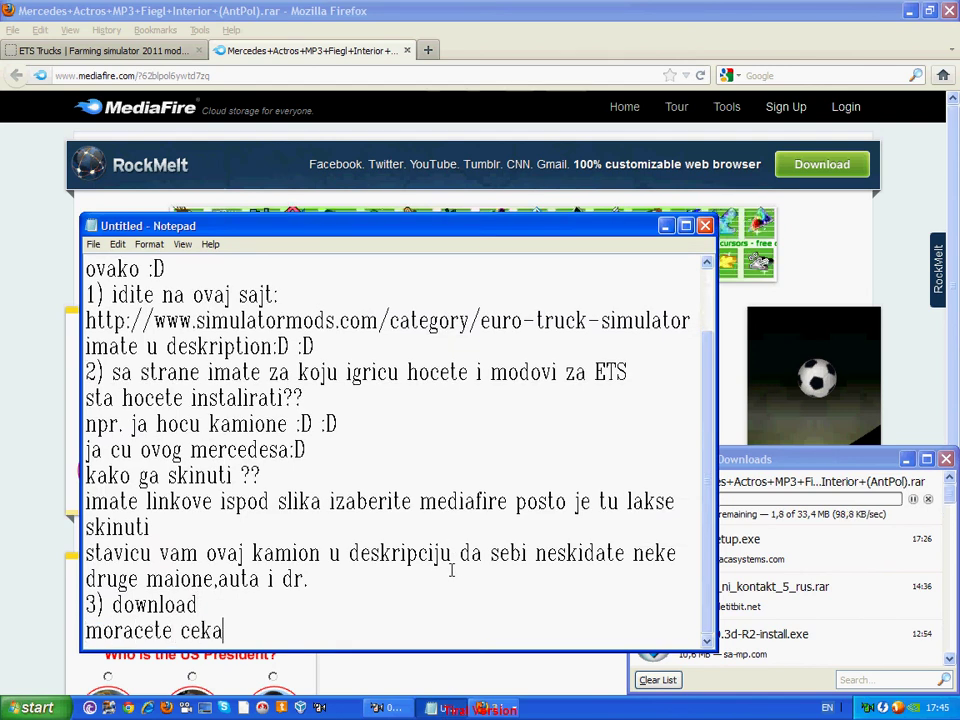
type("ti malo duze")
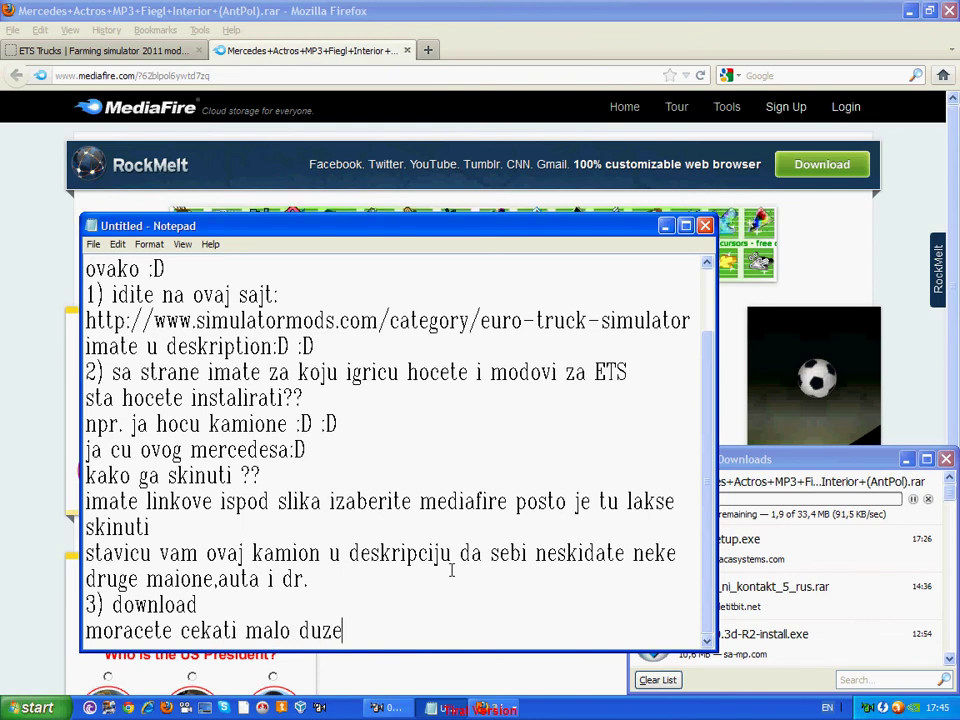
type(" da se toi")
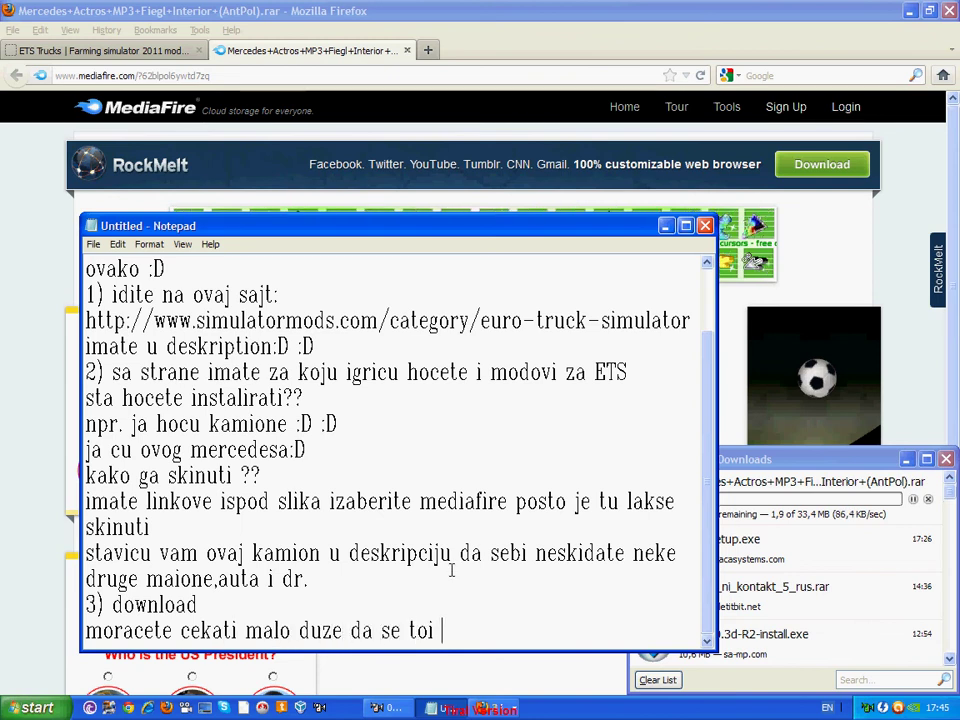
key("BackSpace")
key("BackSpace")
type("ski")
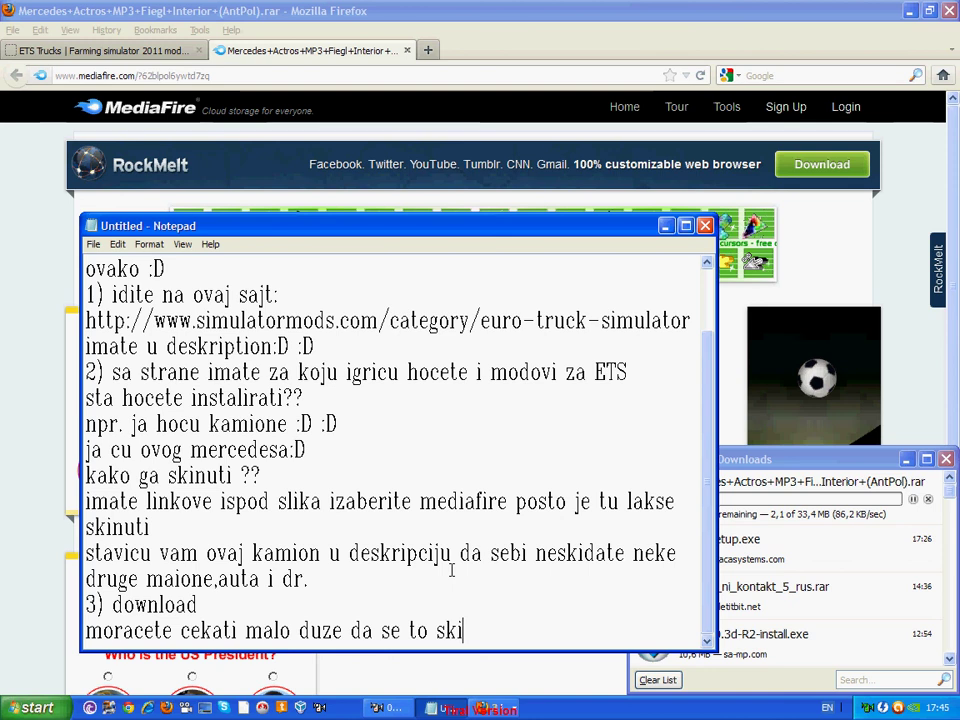
type("ne nece")
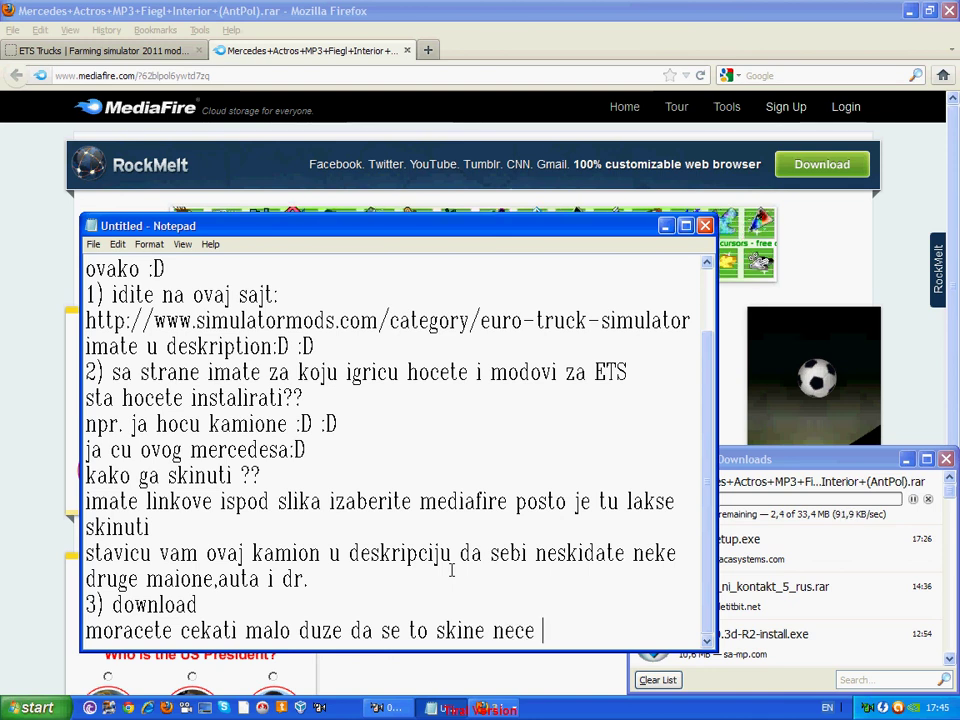
type(" puno t")
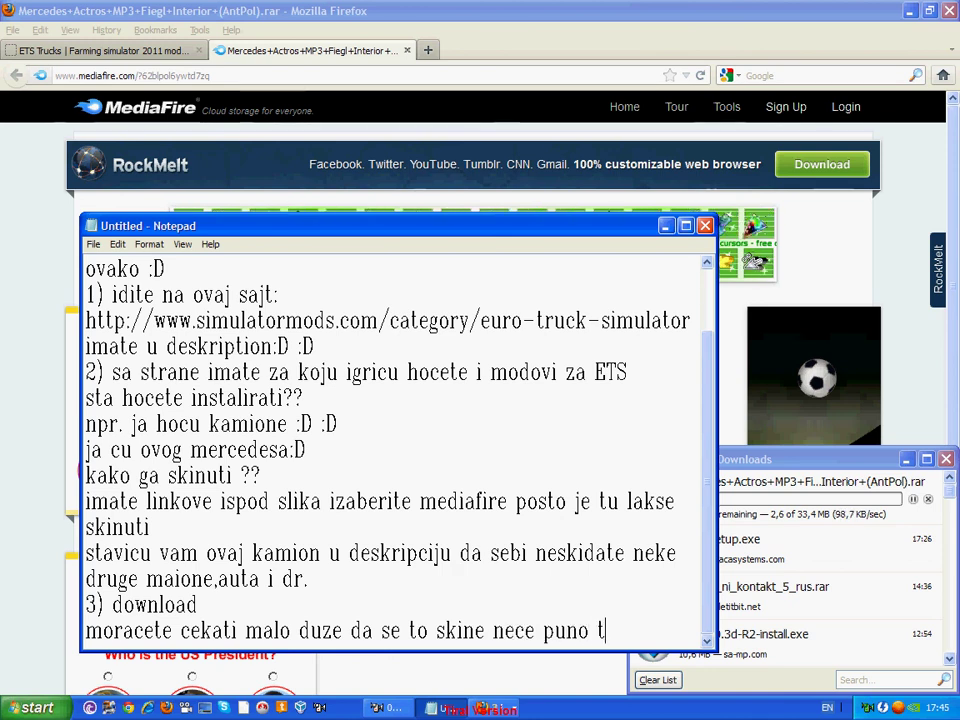
type("rajati")
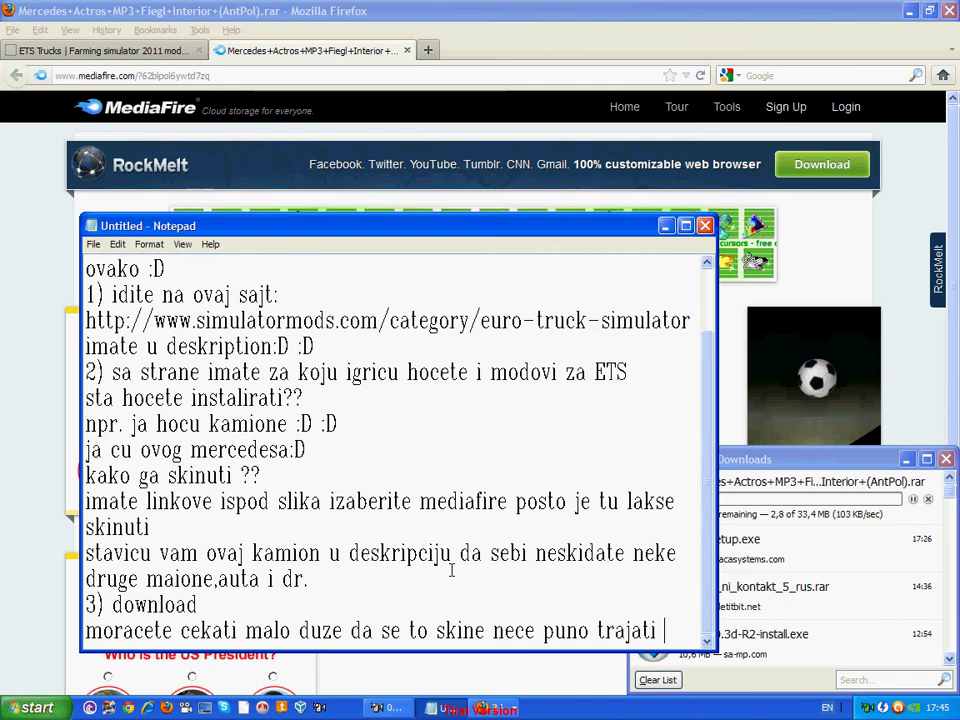
type(" :D:D")
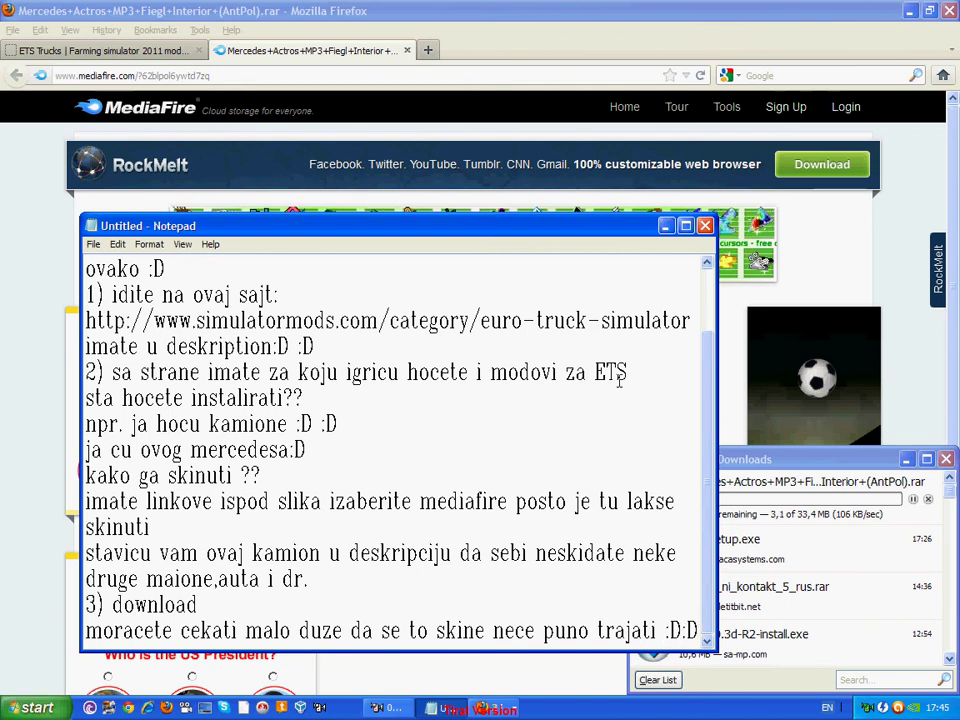
- Show Firefox's Downloads window, and add "ali kod mene hoce zato sto snimam:D :D" as a new last line in Notepad
left_click(778, 458)
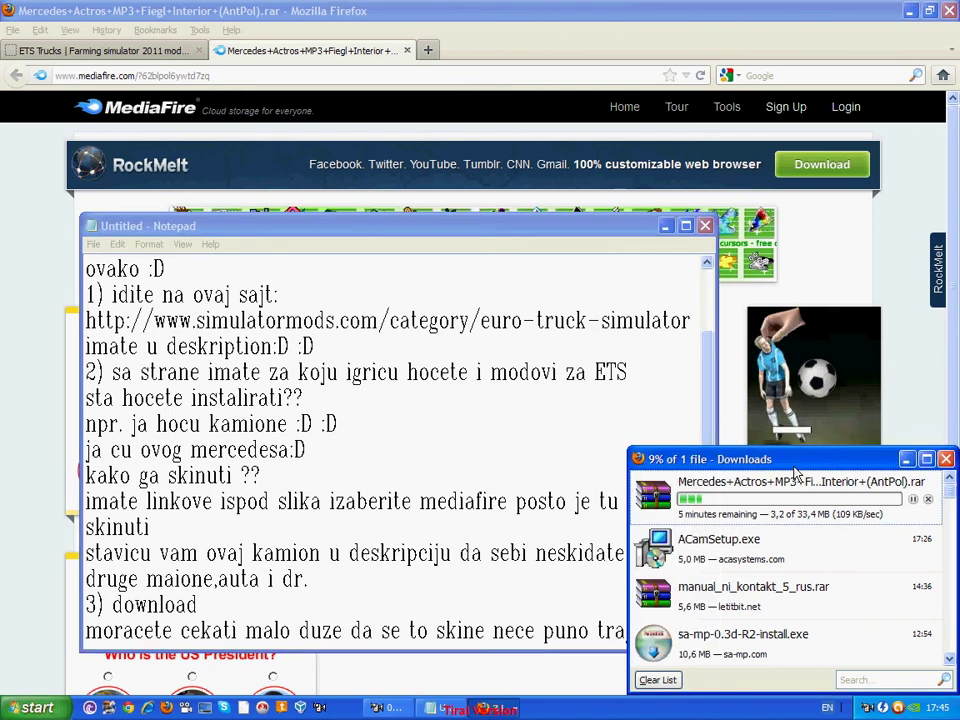
left_click(583, 450)
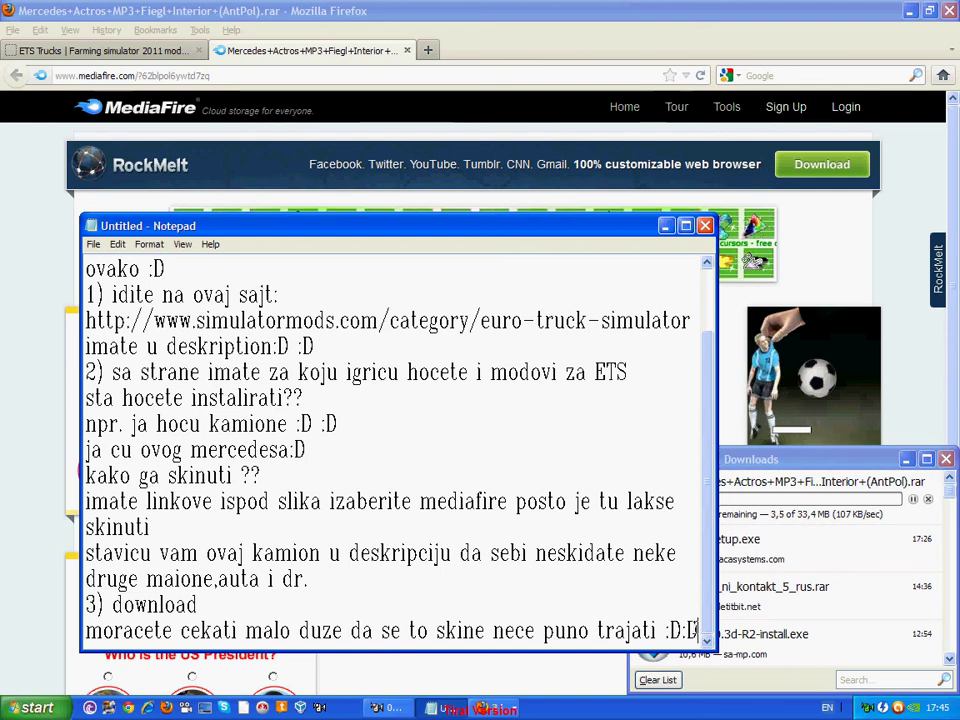
key("ctrl+End")
key("Return")
type("ali ")
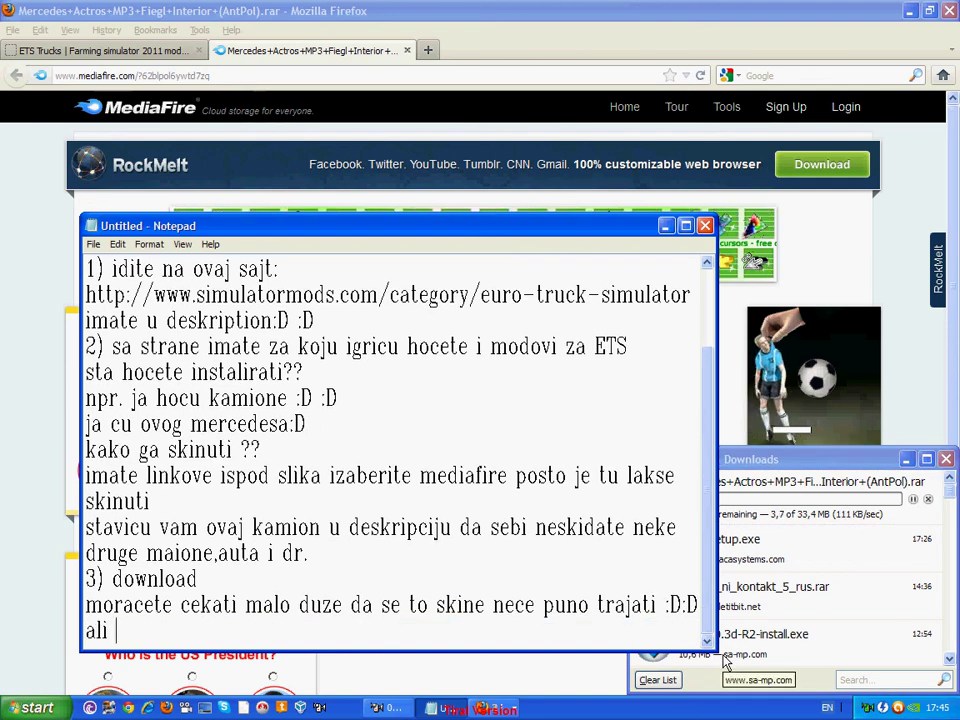
type("kod mene hoce ")
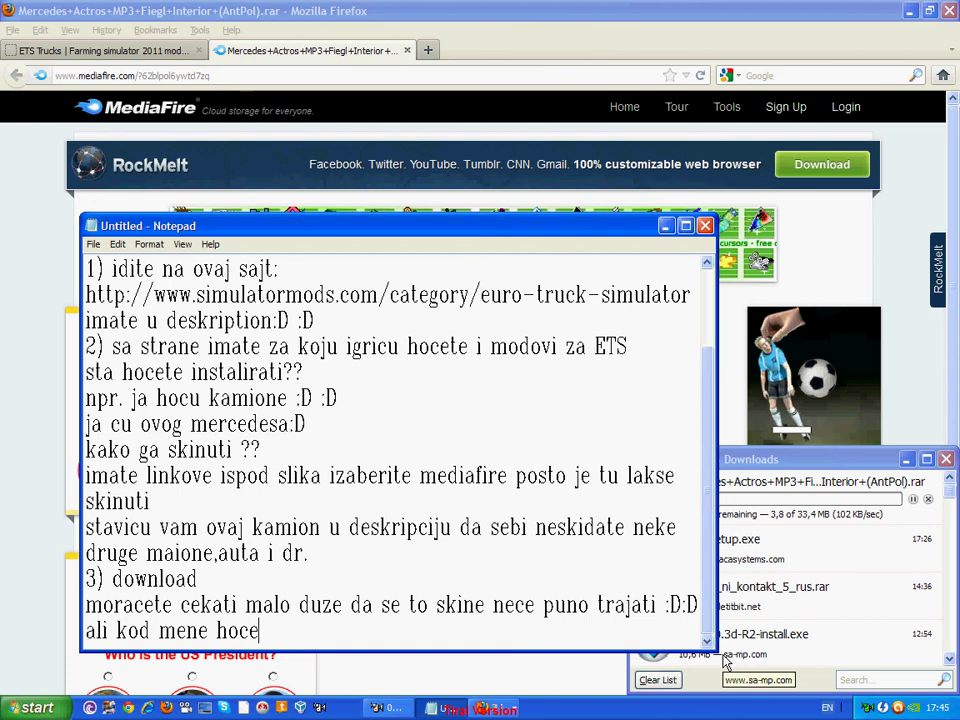
type("zato sto ")
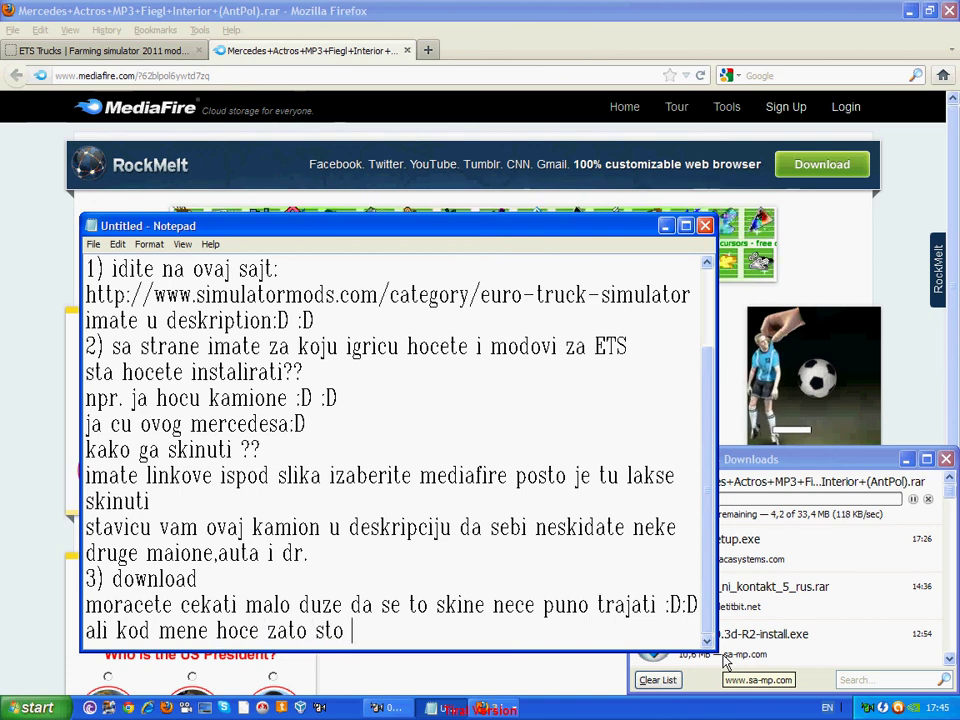
type("snimam")
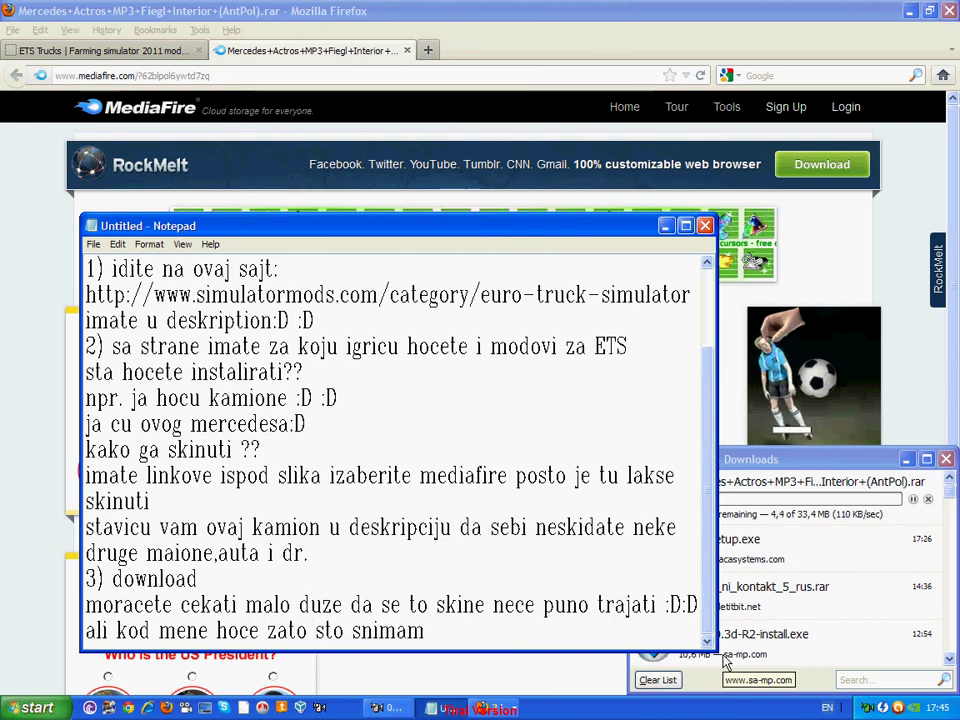
type(":D :D")
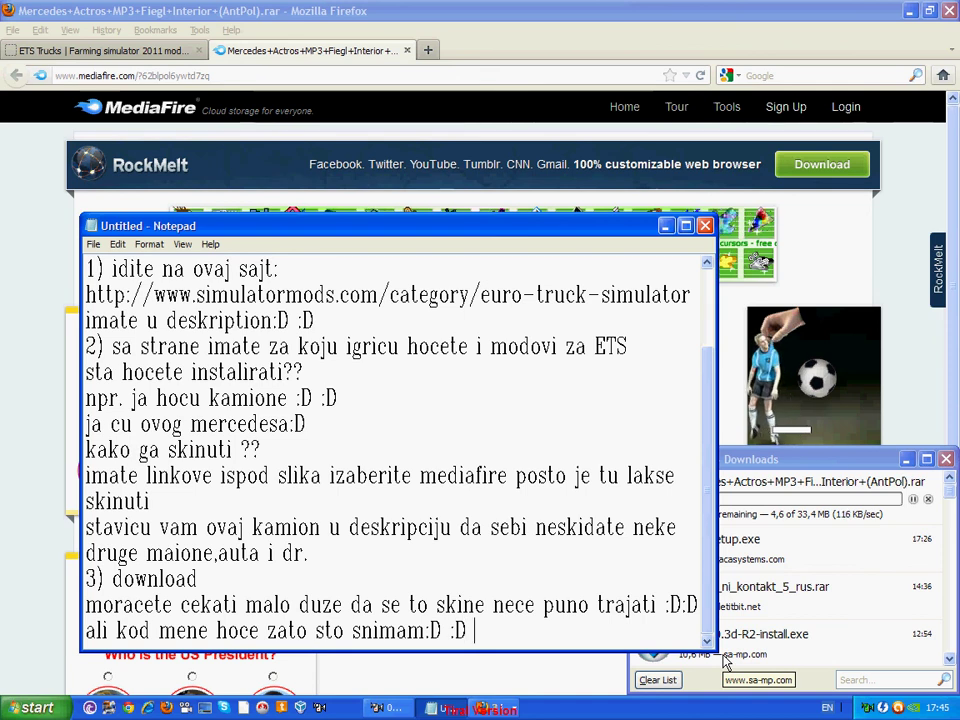
- Show the download progress in Firefox, pause the recording in ACA Screen Recorder during the download, and bring Notepad back to the front
left_click(770, 510)
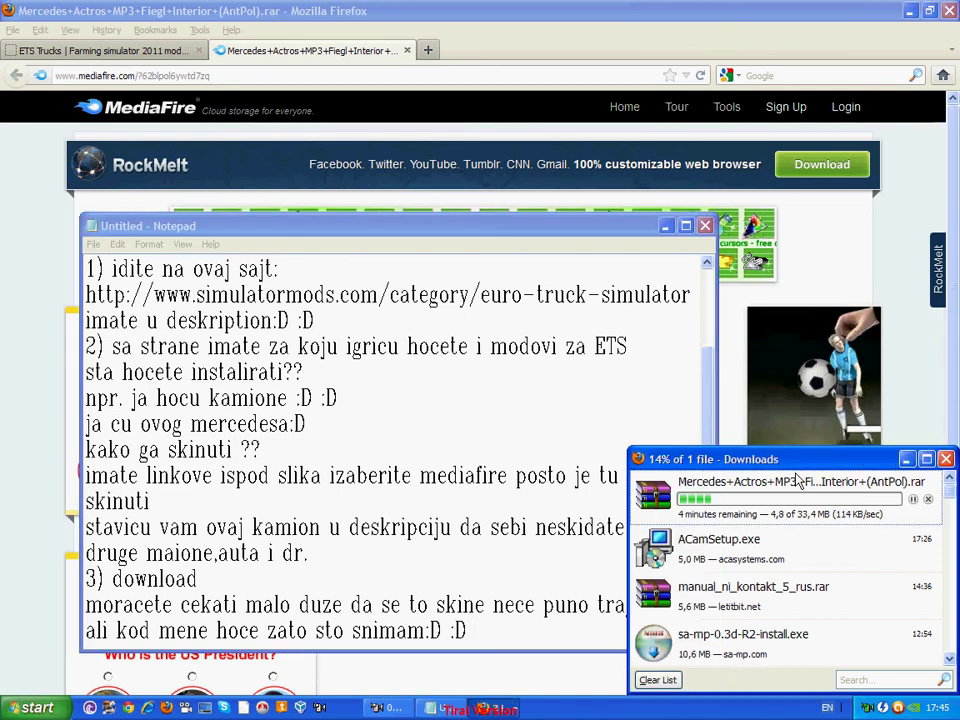
left_click(384, 709)
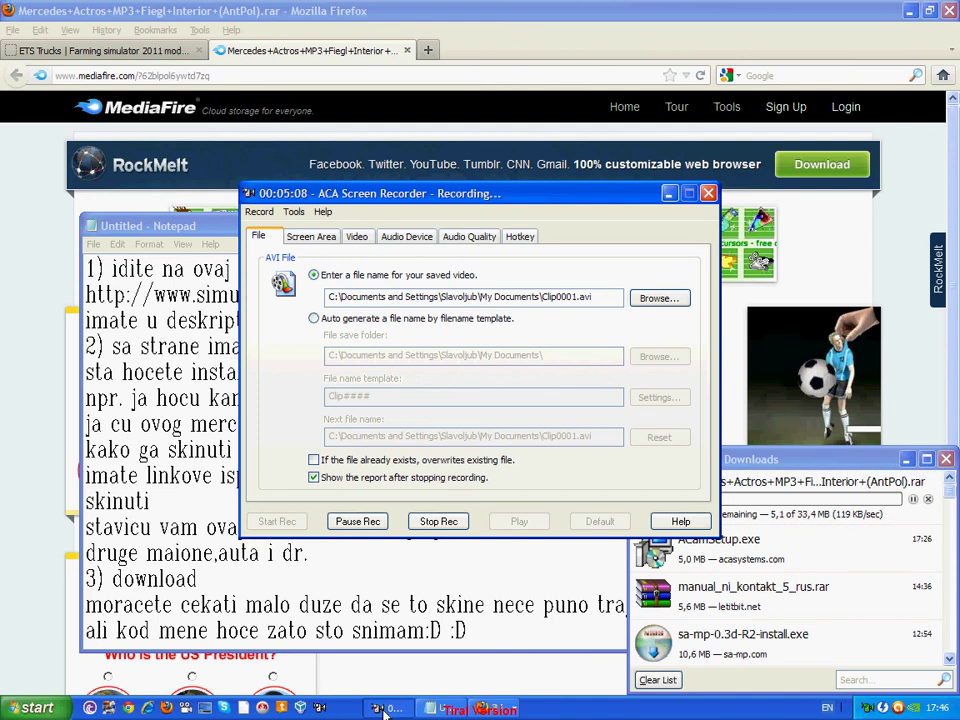
left_click(369, 529)
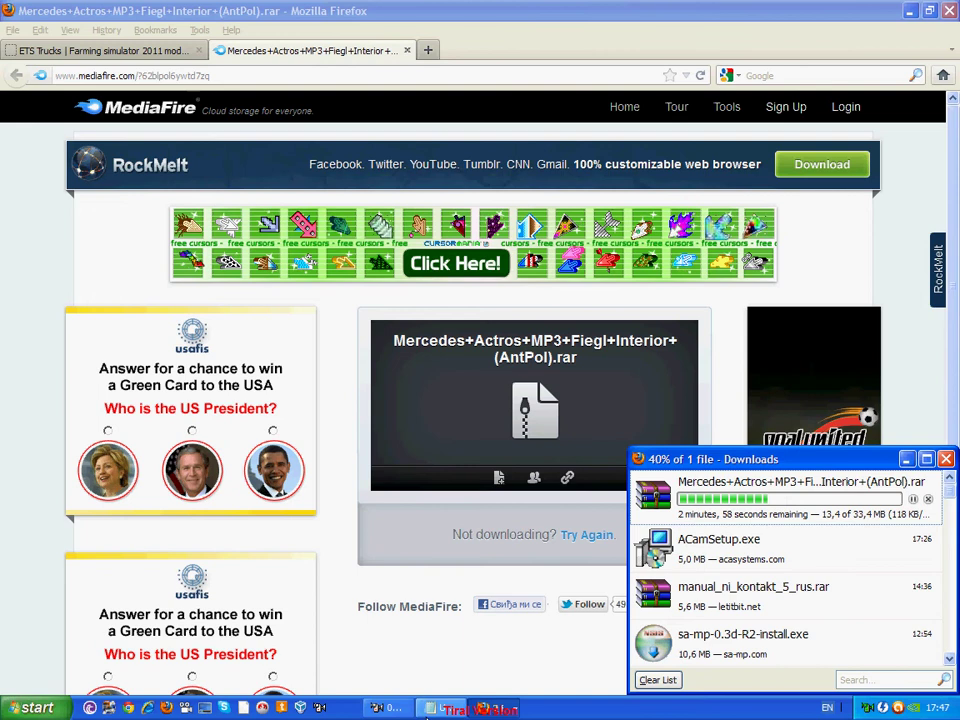
left_click(388, 708)
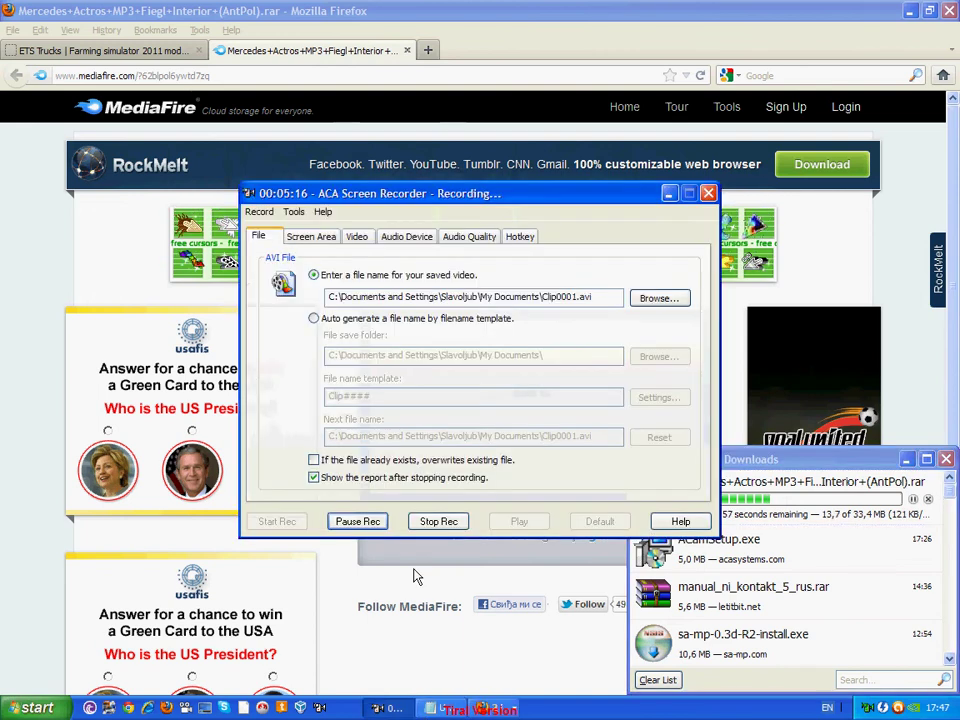
left_click(357, 521)
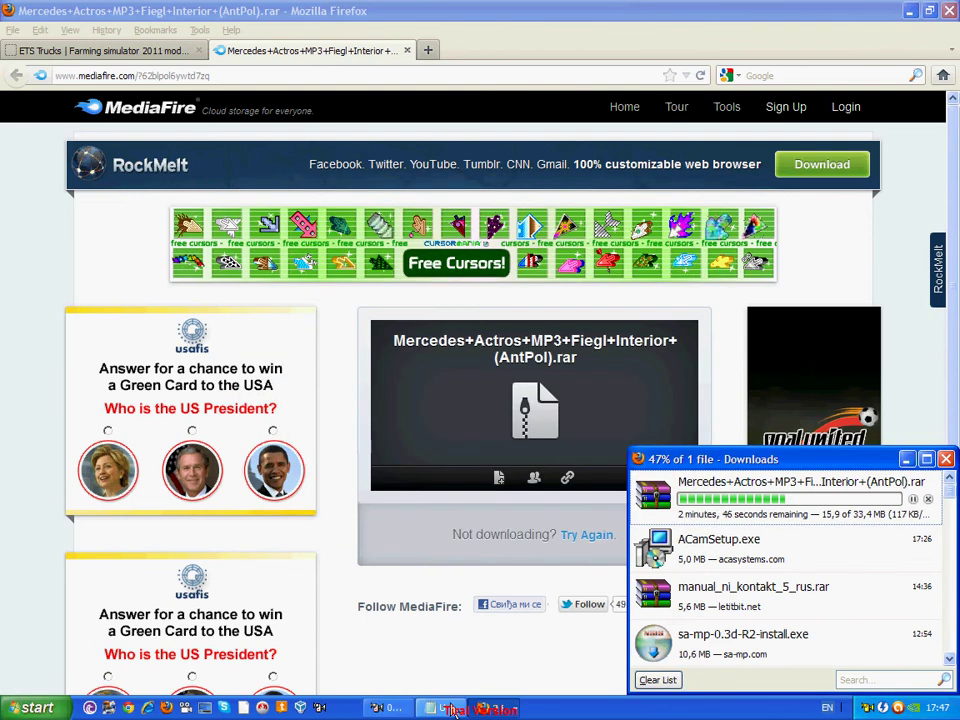
key("alt+Tab")
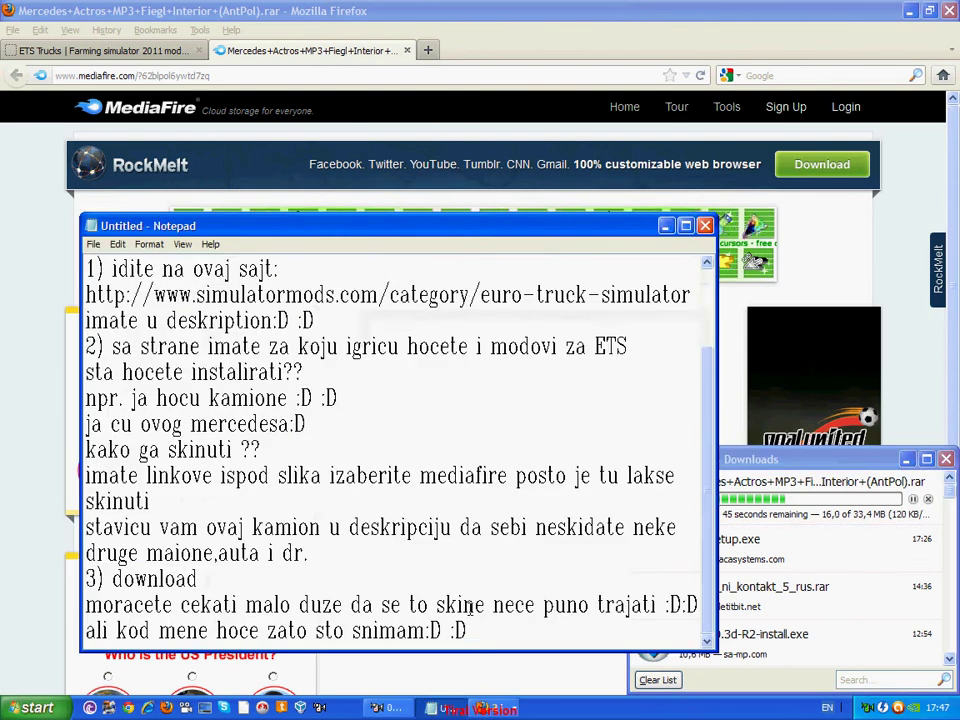
- Add the line "ovo sam slucajno izabrao a duze se skida zato sto ima enterior,mp3 ima svacega :D :D" at the end of the Notepad text
key("Return")
type("ov")
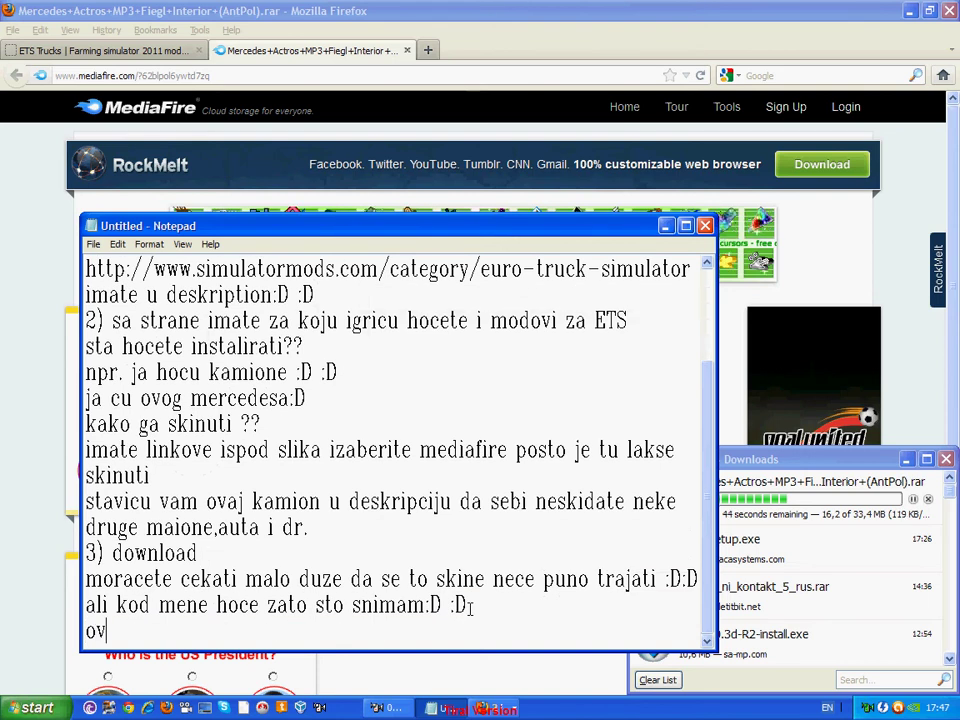
type("o sam")
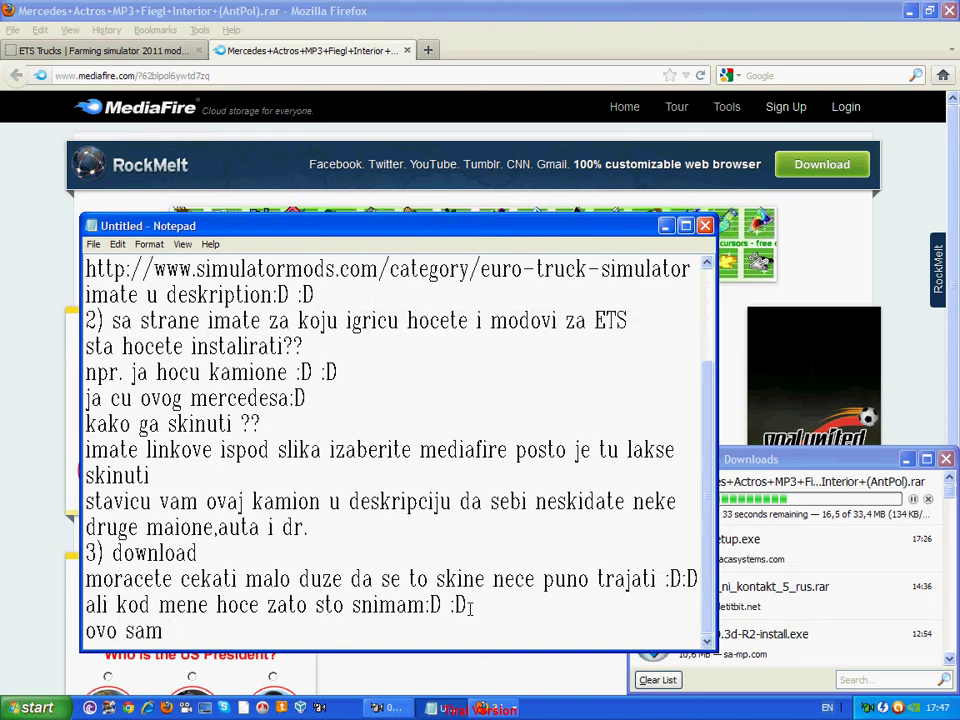
type(" slucaj")
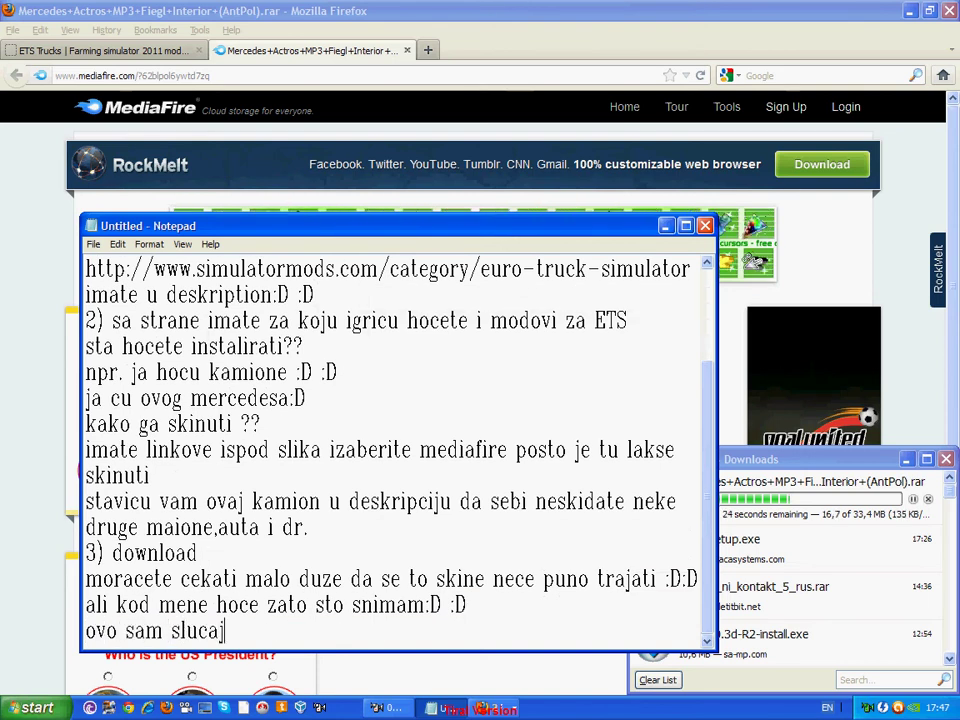
type("no izabrao ")
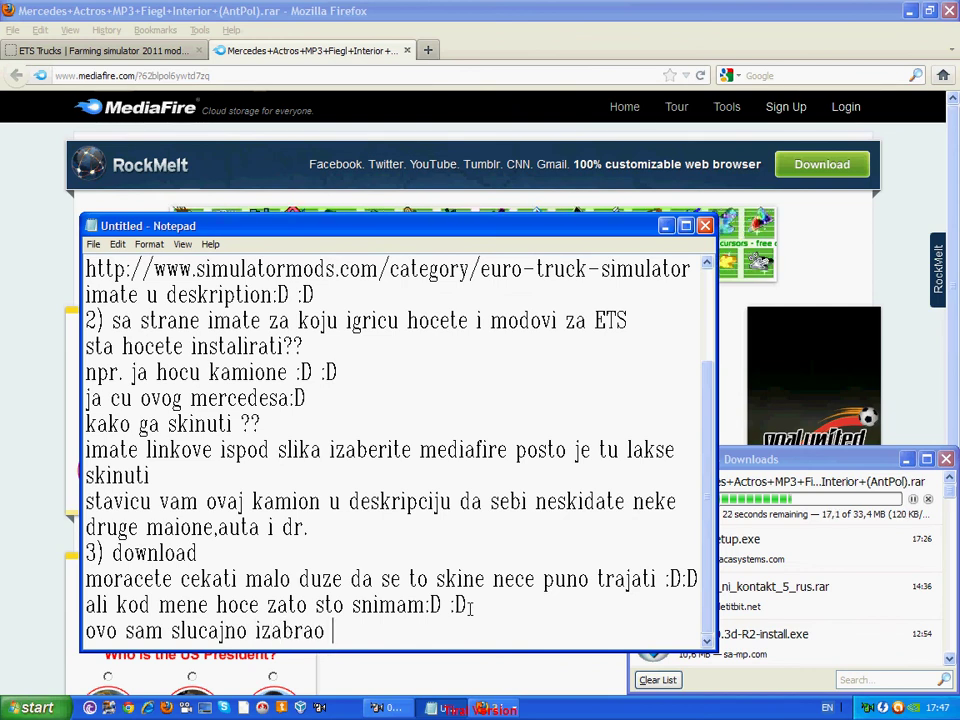
type("a ")
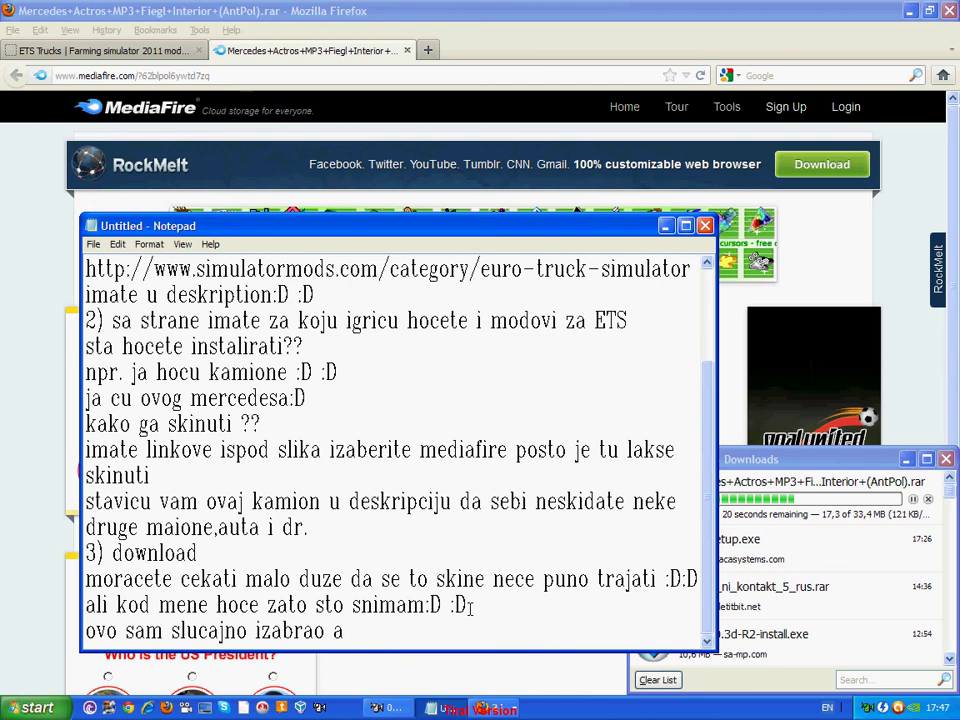
type("duze se s")
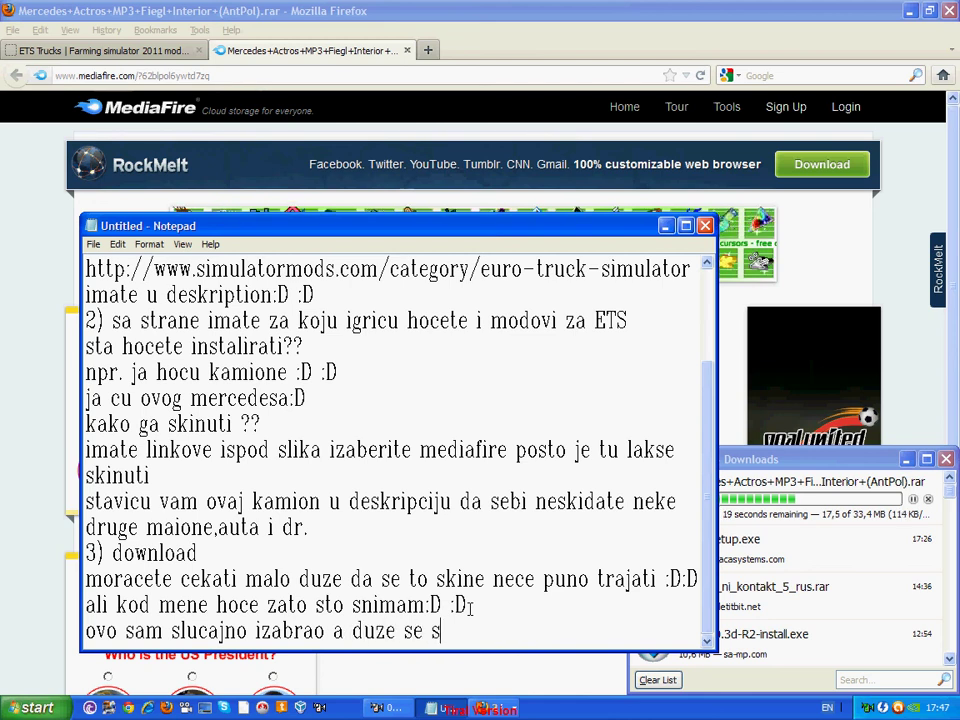
type("kida za")
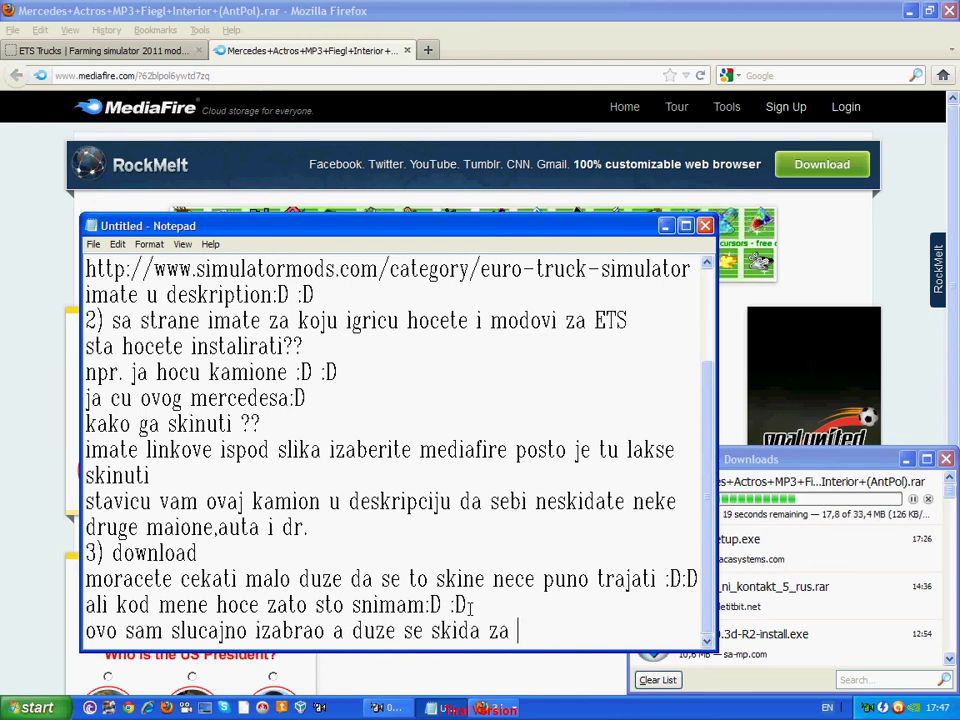
key("BackSpace")
type("to sto")
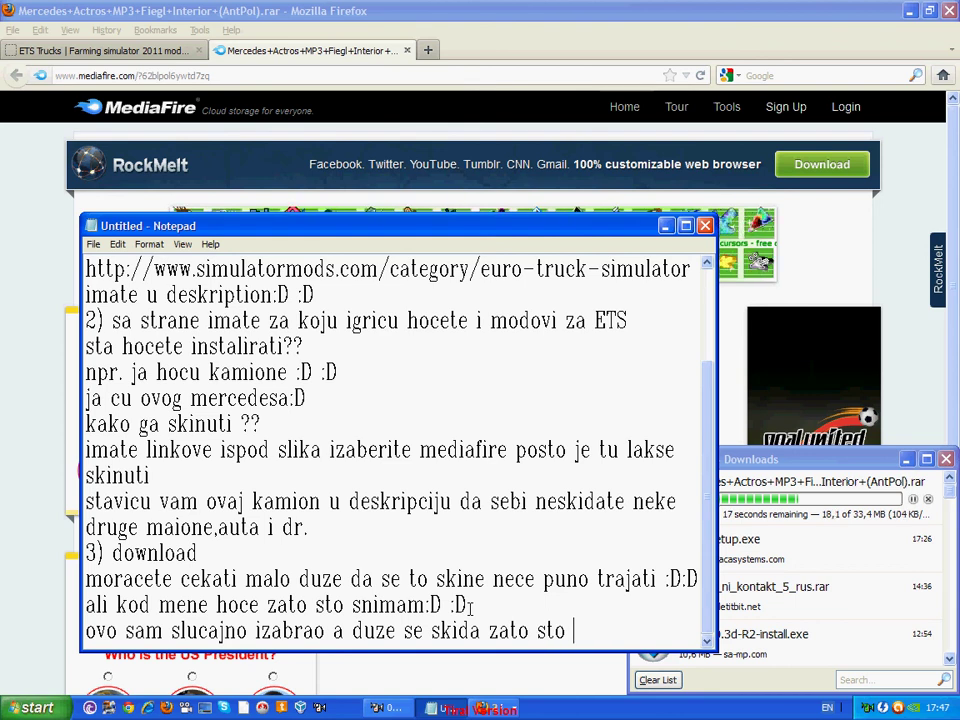
type("ima e")
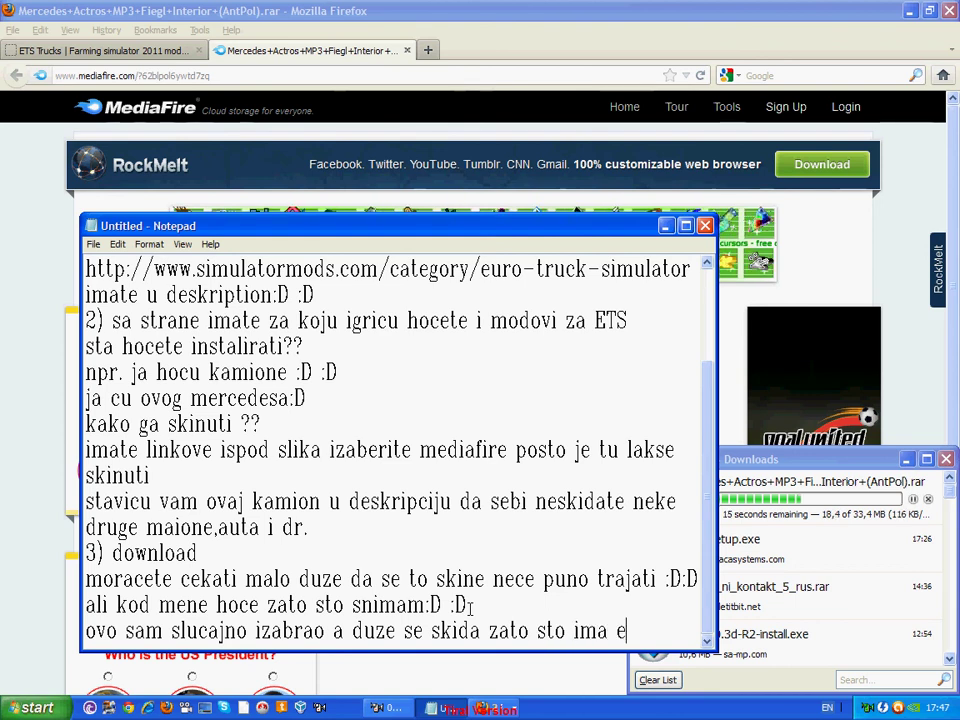
type("n")
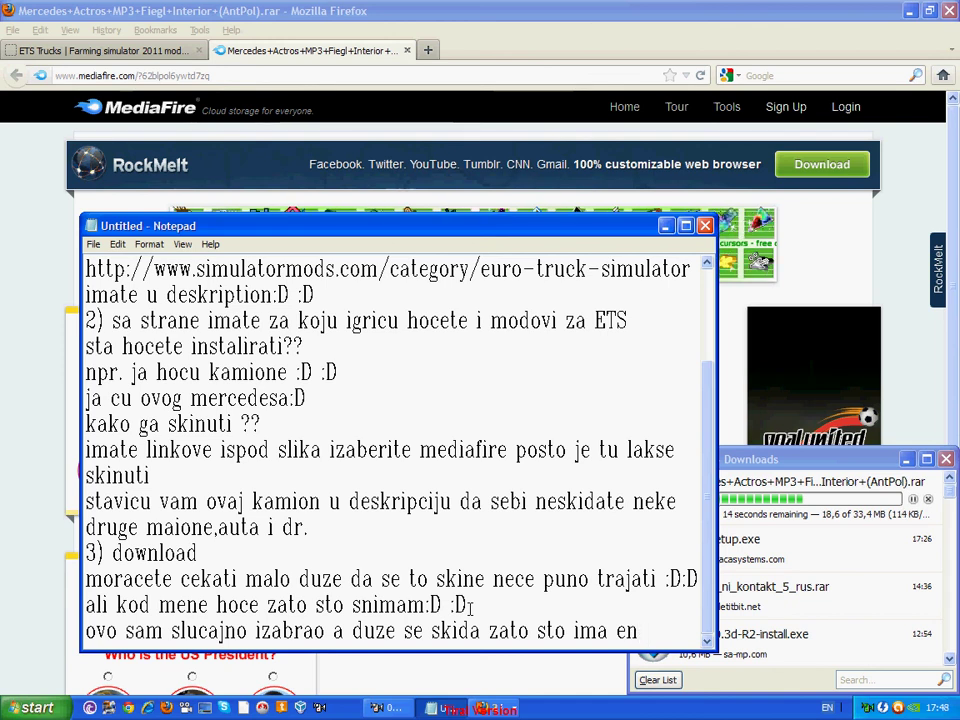
type("eter")
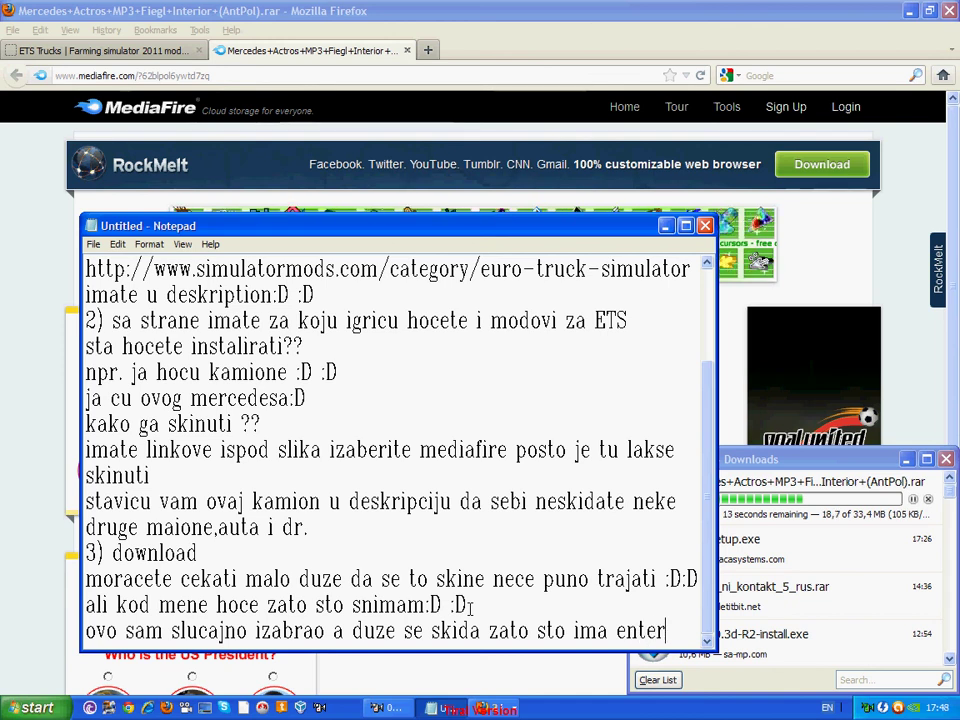
type("io")
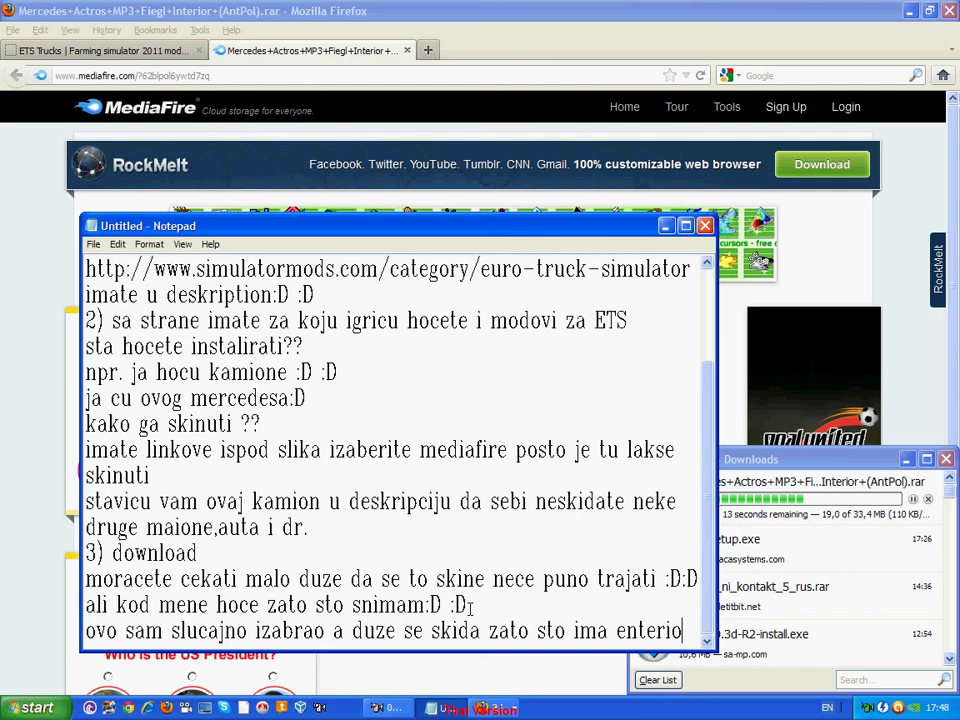
type("r")
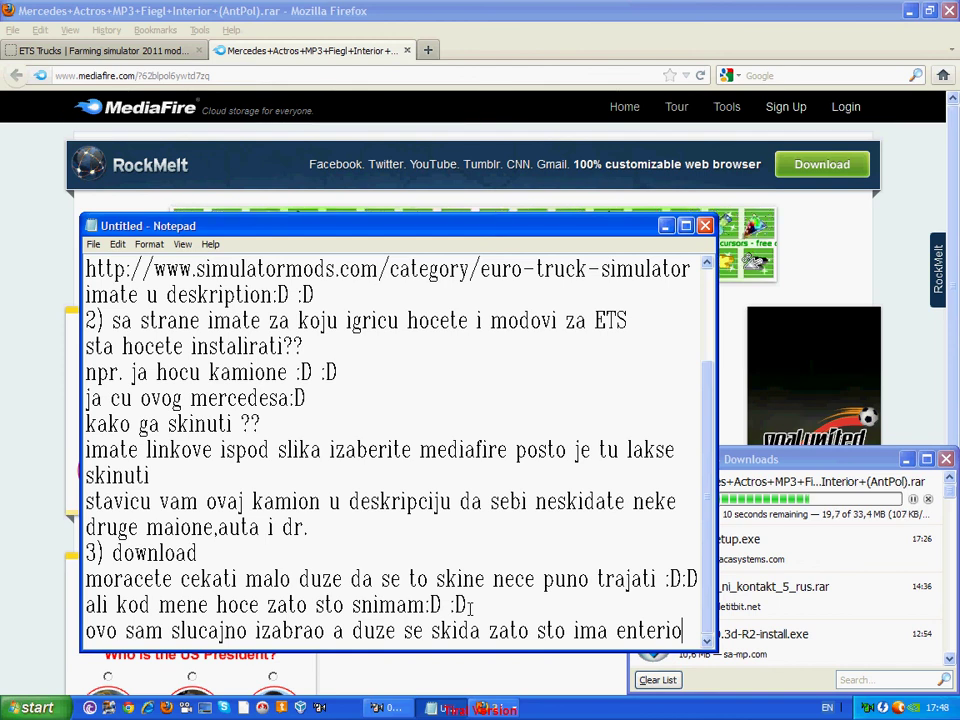
type("r,")
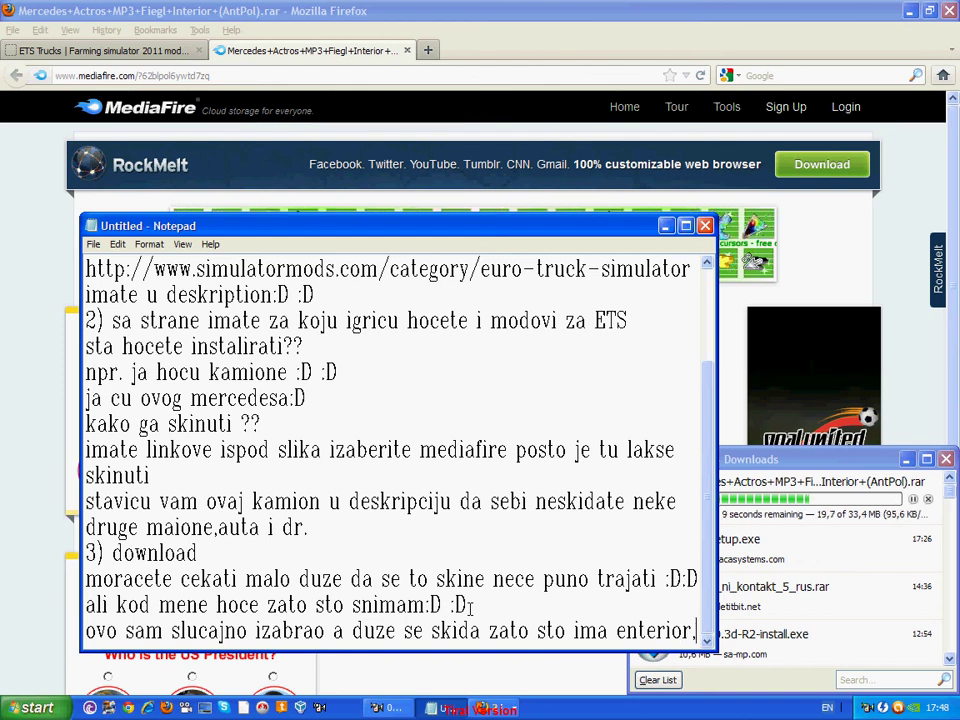
type("mp3")
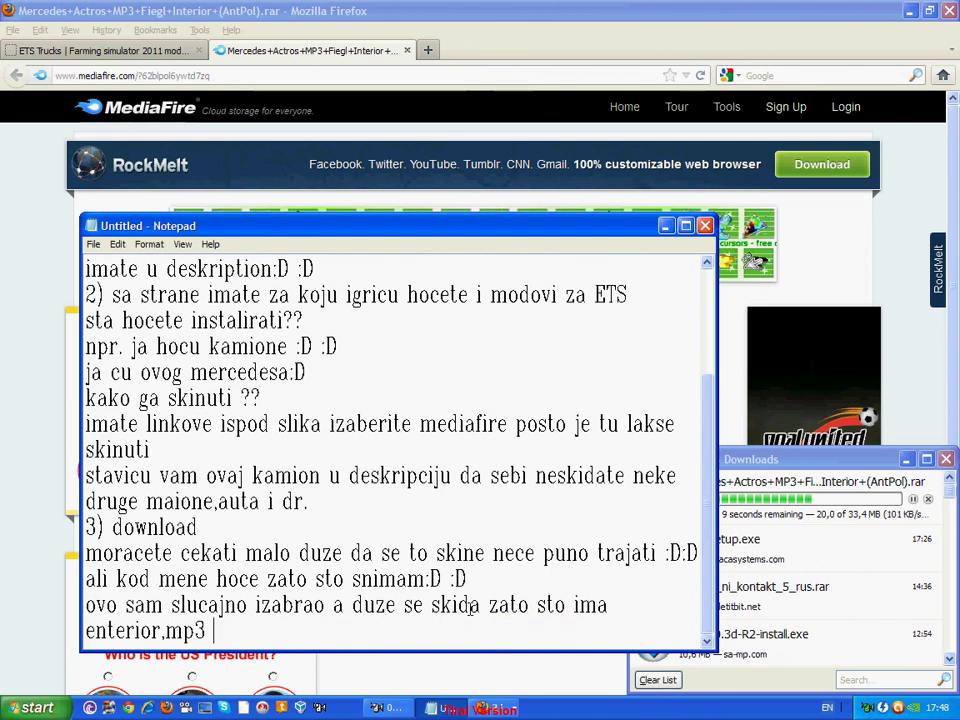
type(" ima svace")
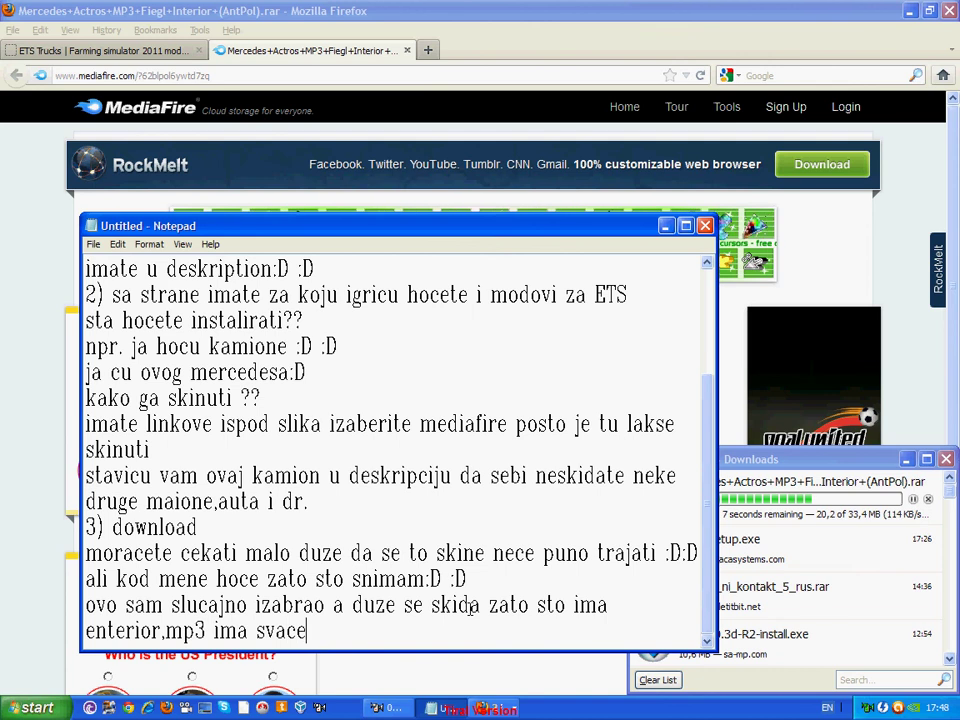
type("ga :D")
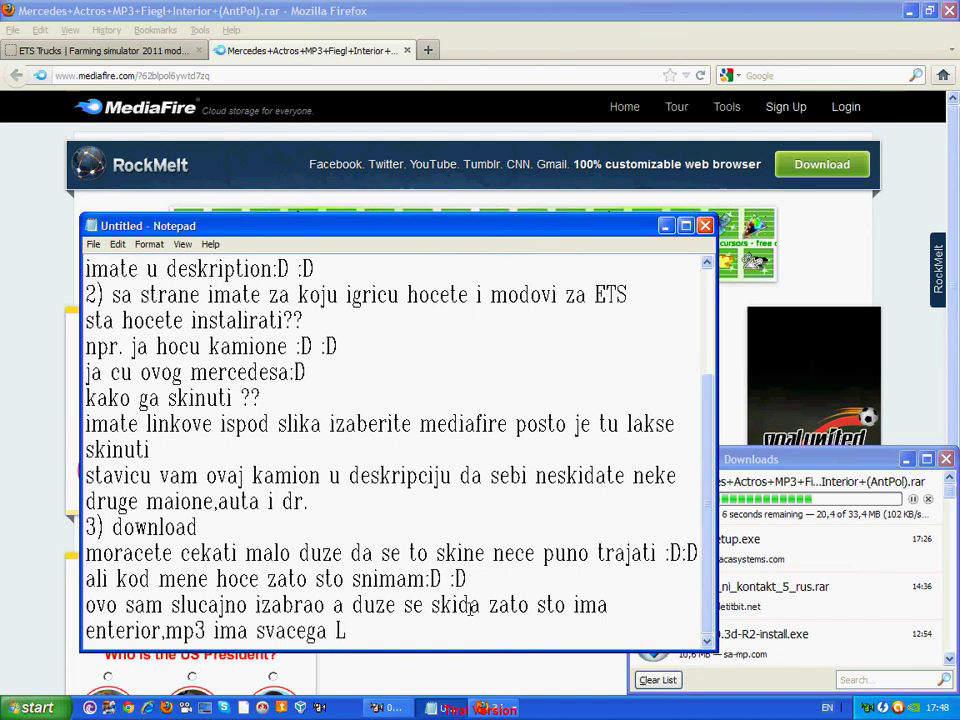
type(" :D")
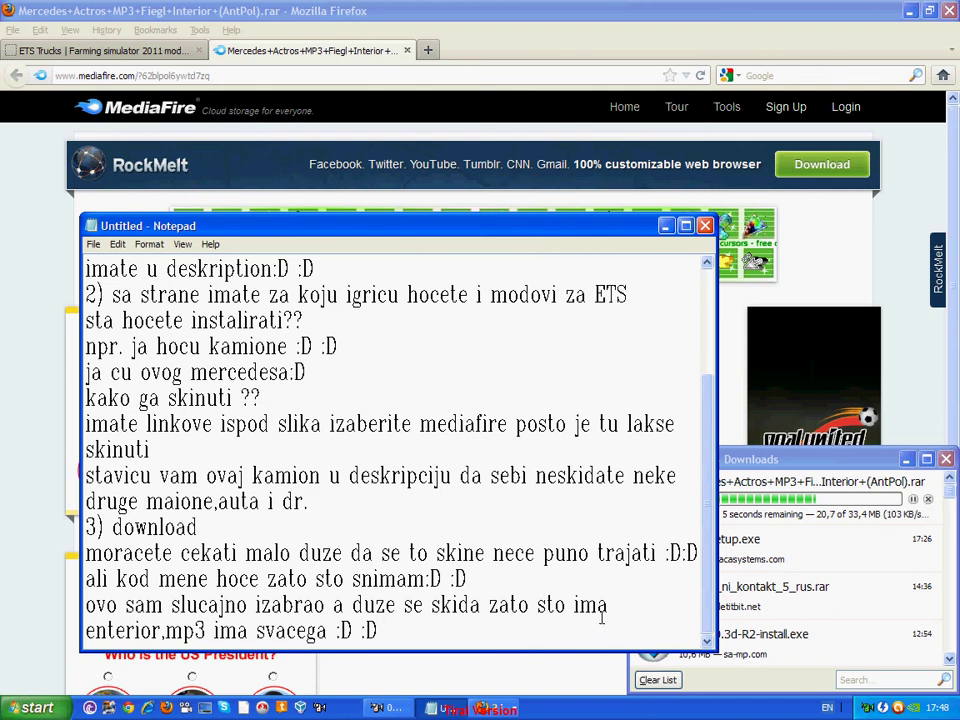
- Write "nisam siguran dali ce bas sve u jednom kamionu biti novi enterior i tako nesto :)" as a new last line
key("Return")
type("ni")
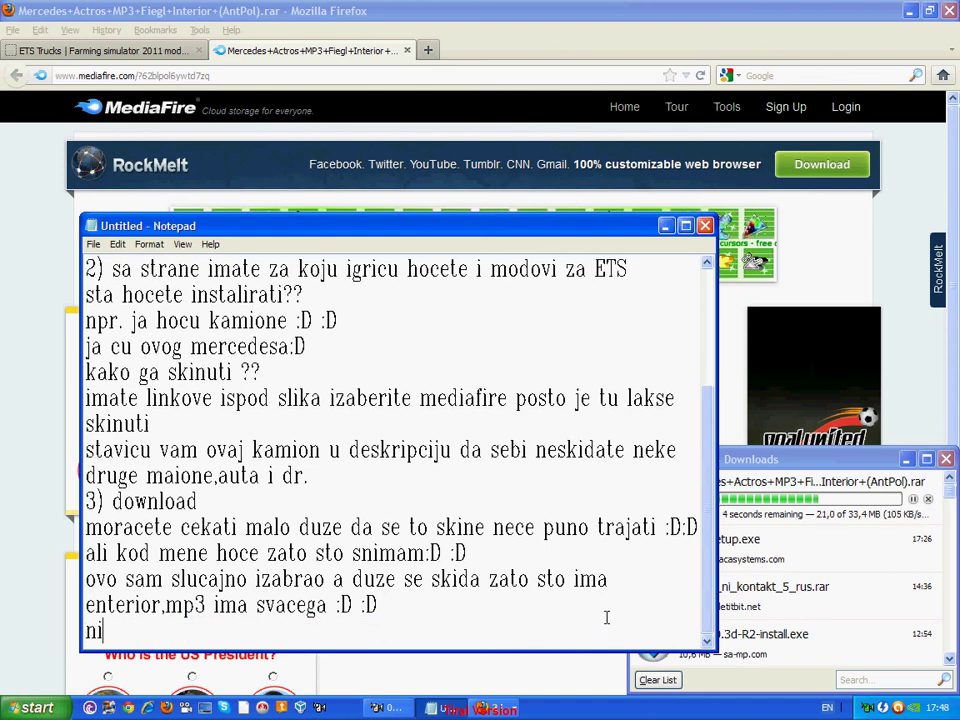
type("sam sigur")
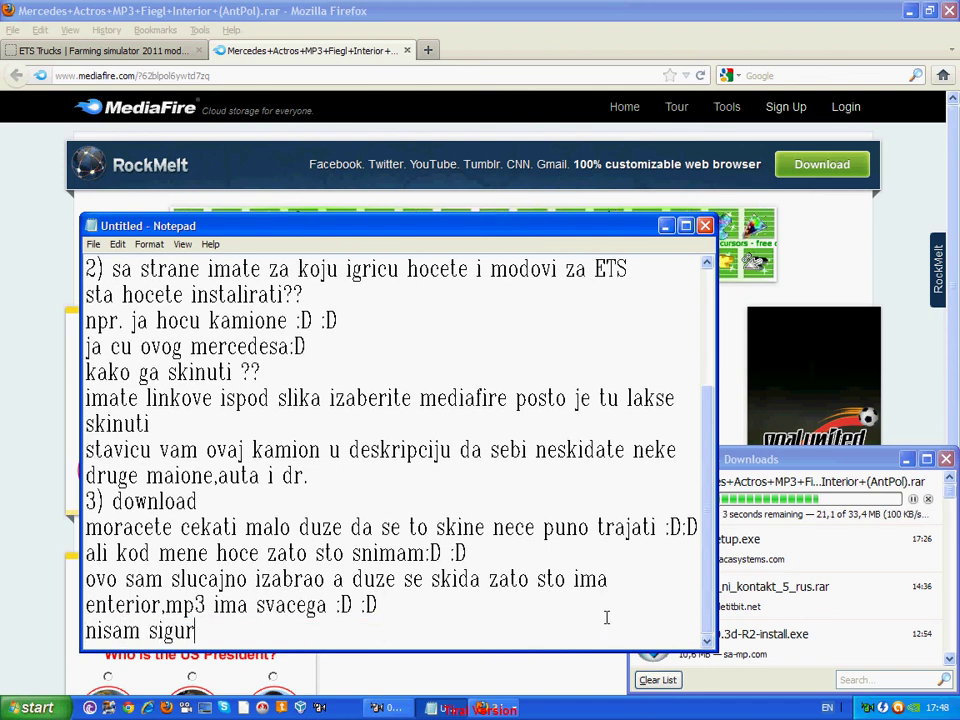
type("an dali ce ")
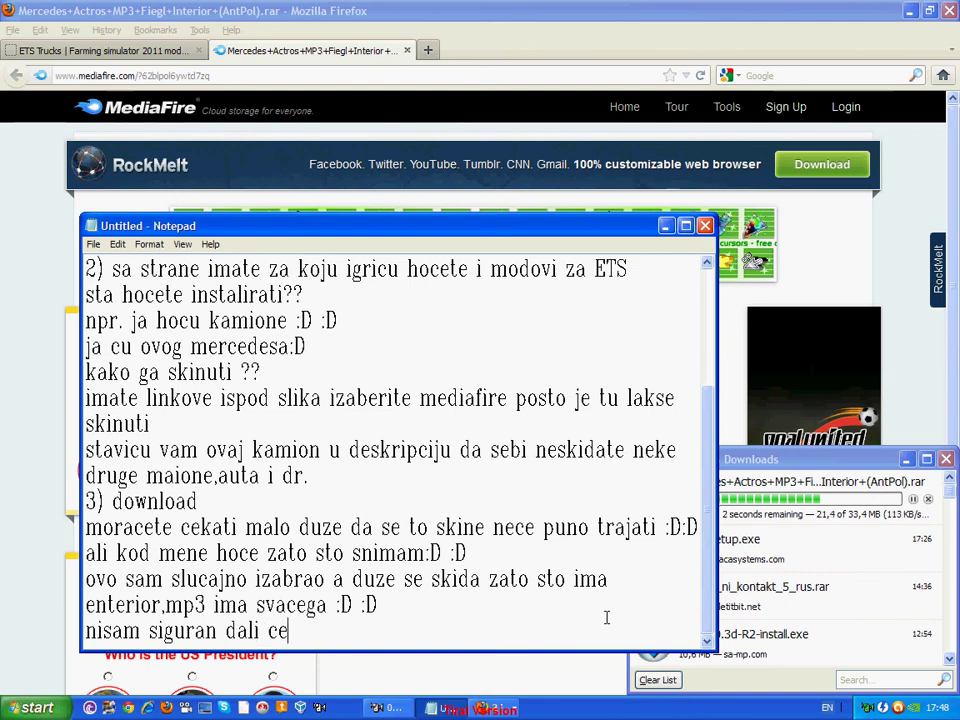
type("bas ")
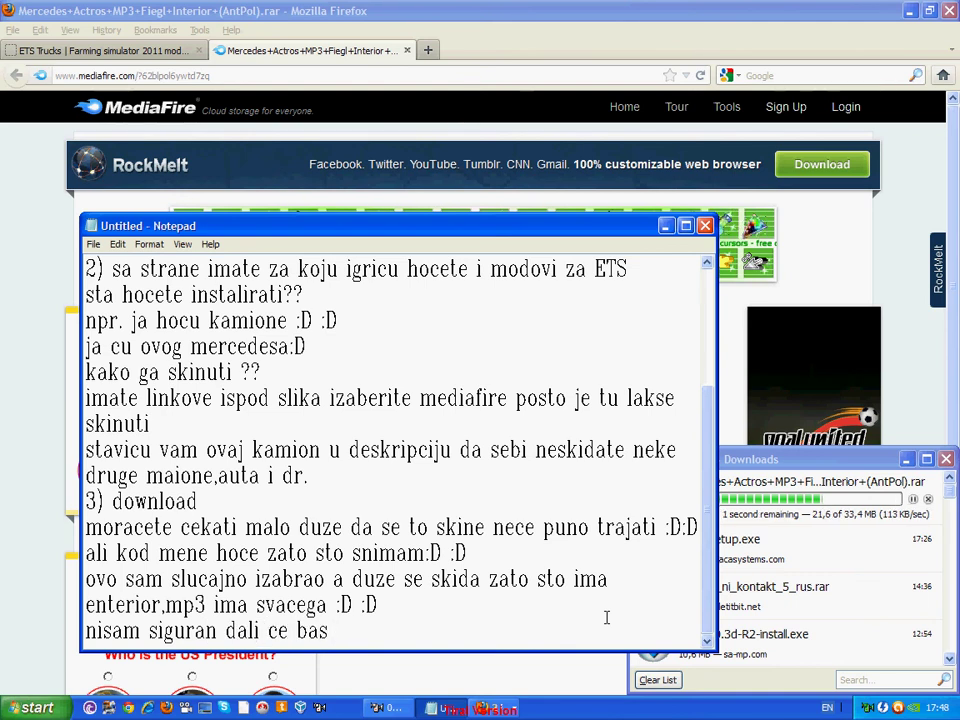
type("sve ")
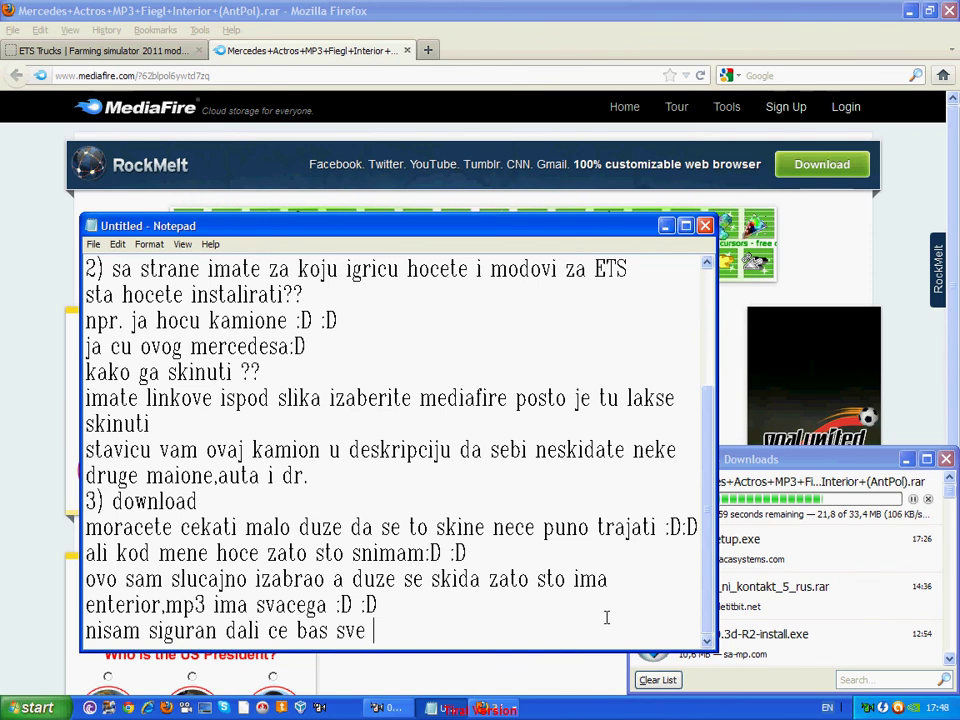
type("u jedn")
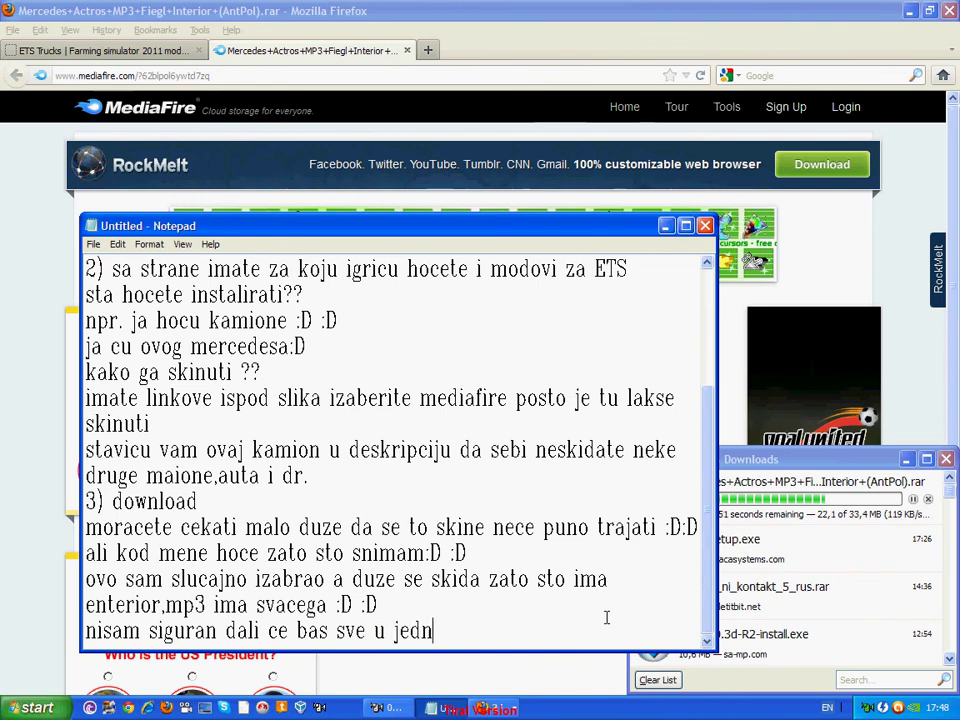
type("om kamionu")
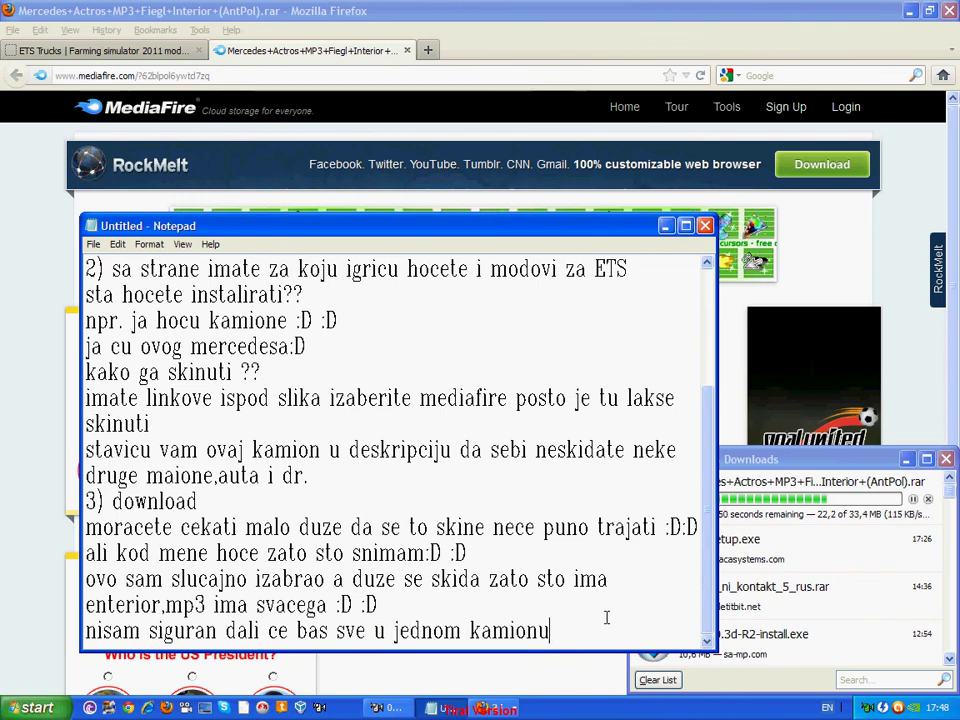
type(" biti ")
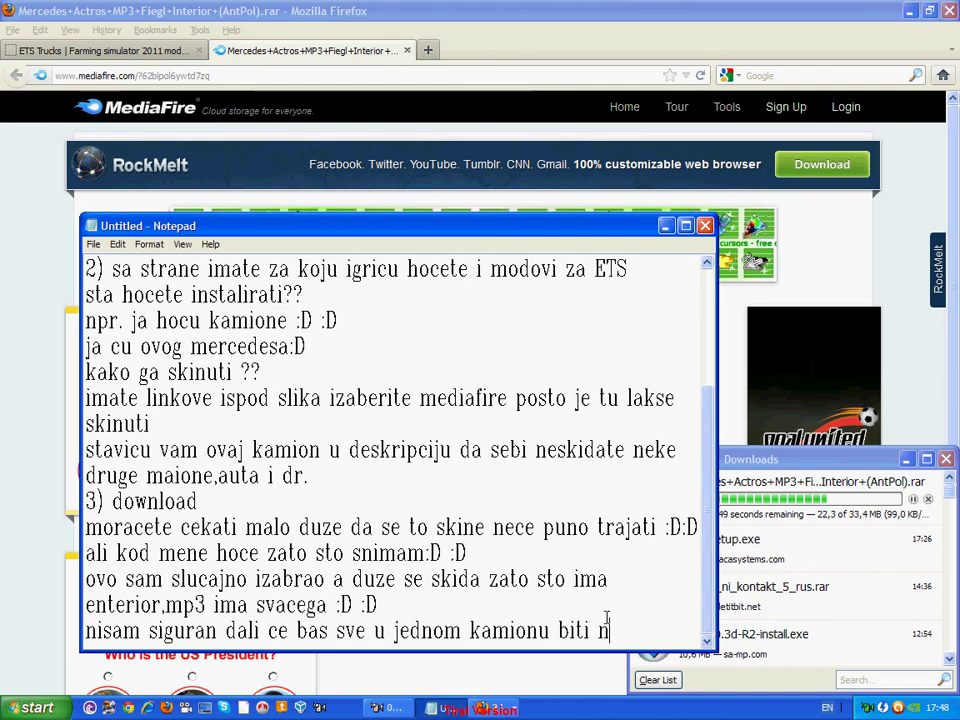
type("novi en")
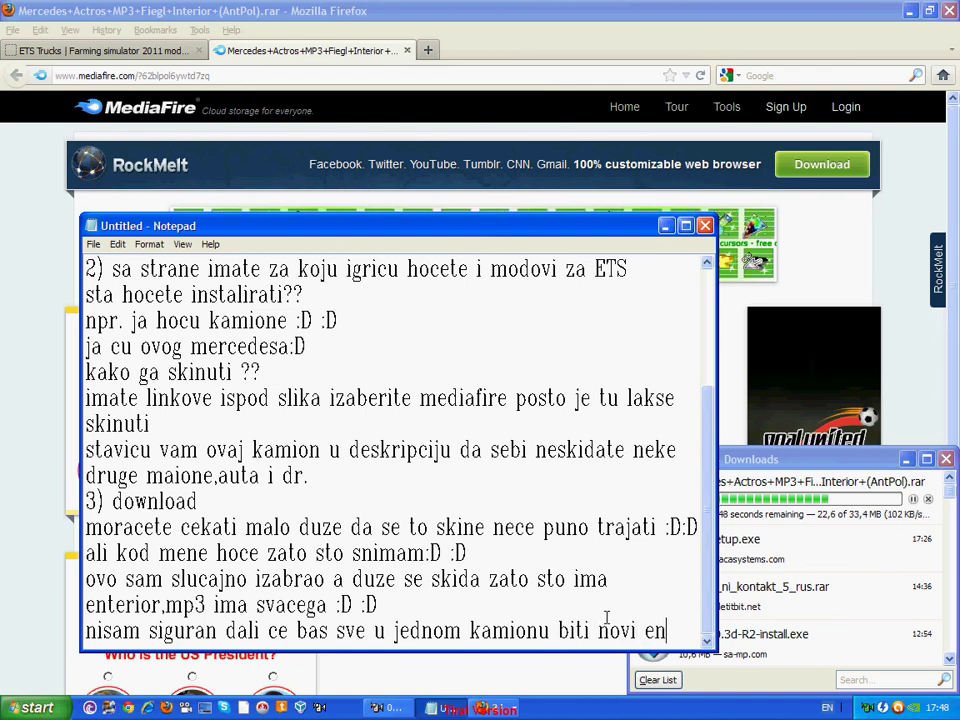
type("terior i")
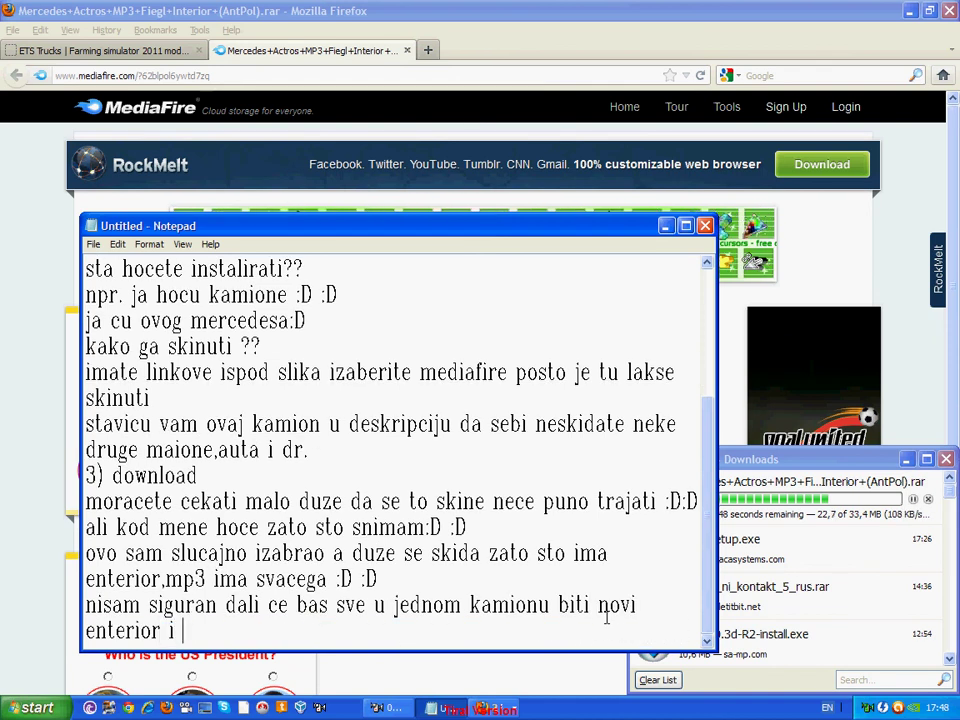
type(" dtako")
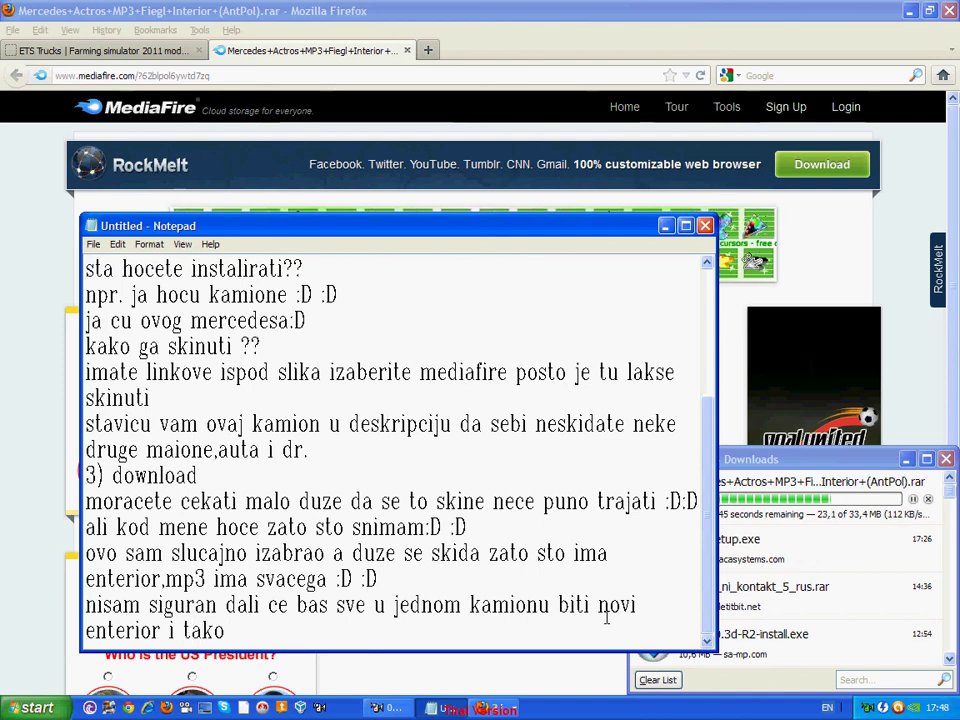
type(" nesto :)")
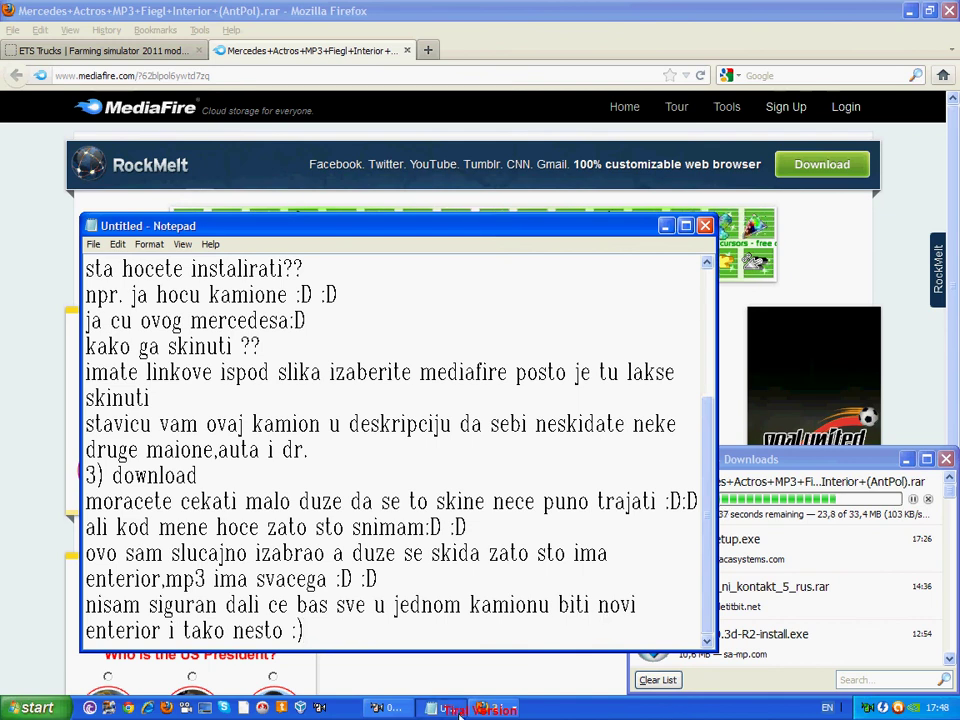
- Pause the recording in ACA Screen Recorder while the truck mod downloads, and return to the Notepad instructions
left_click(386, 708)
left_click(357, 521)
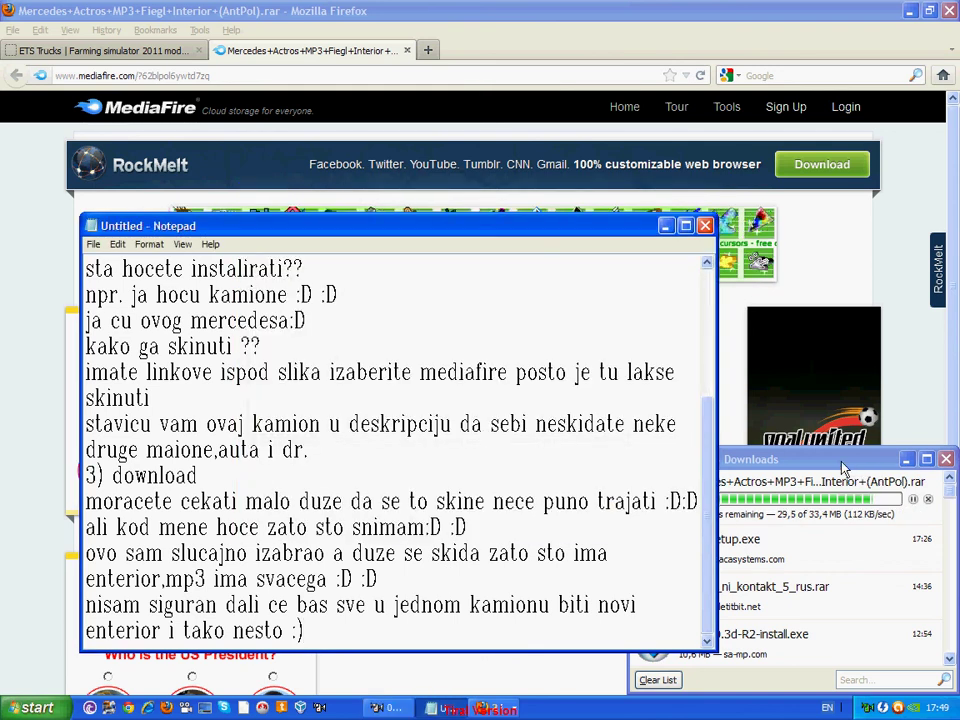
key("alt+Tab")
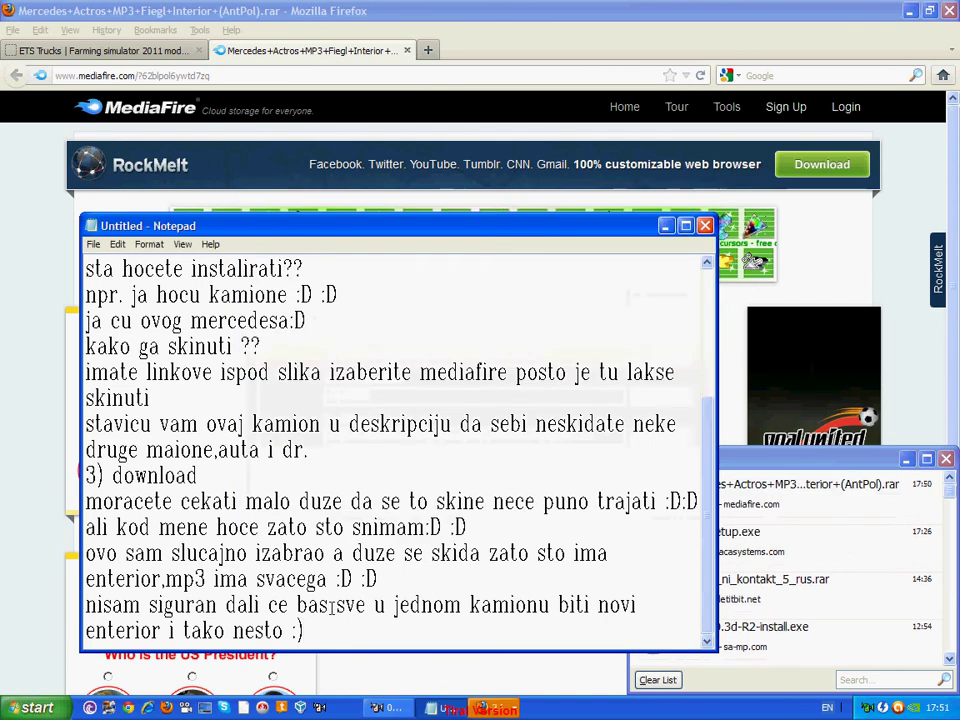
- Add the lines "e kada se skinulo sada ga treba ubvaciti :D :D" and "pratite me" at the end of the Notepad text
key("Return")
type("e kada s")
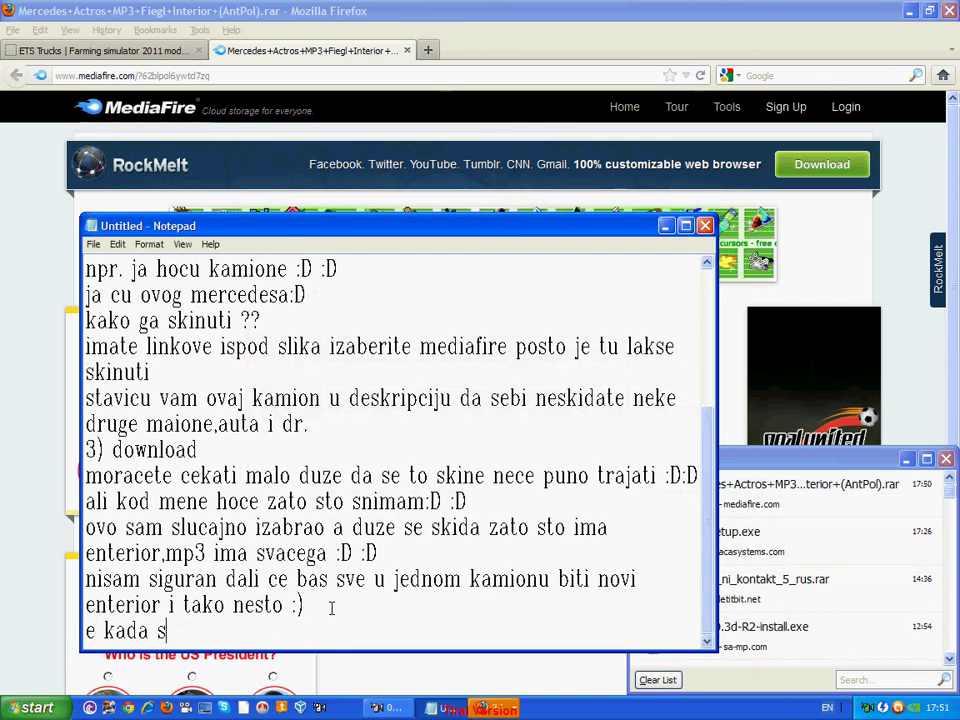
type("e skinulo")
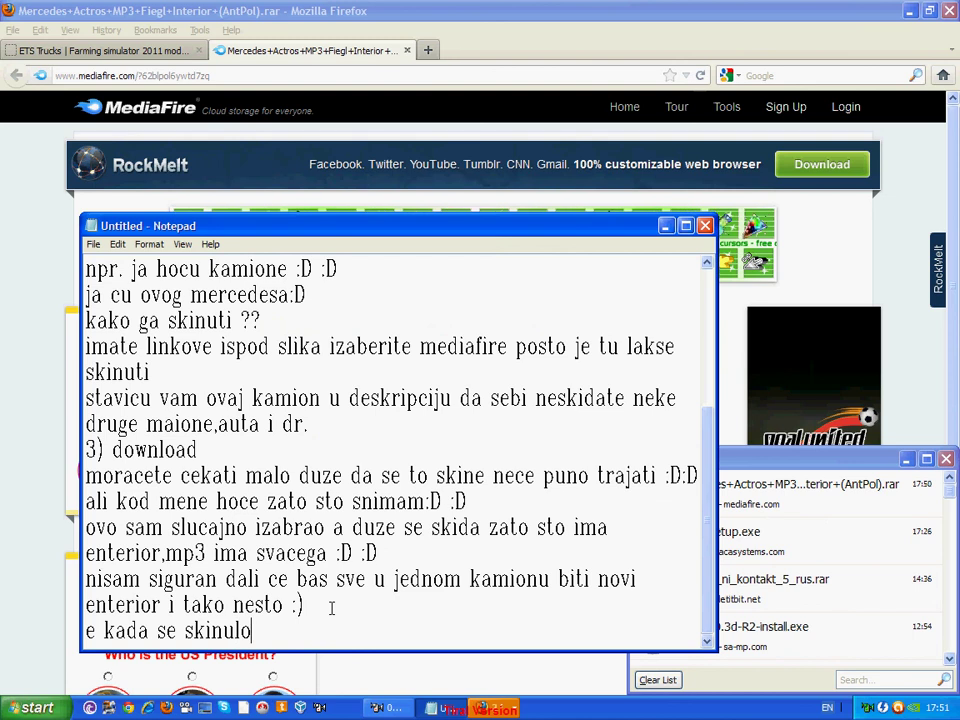
type(" sada ga ")
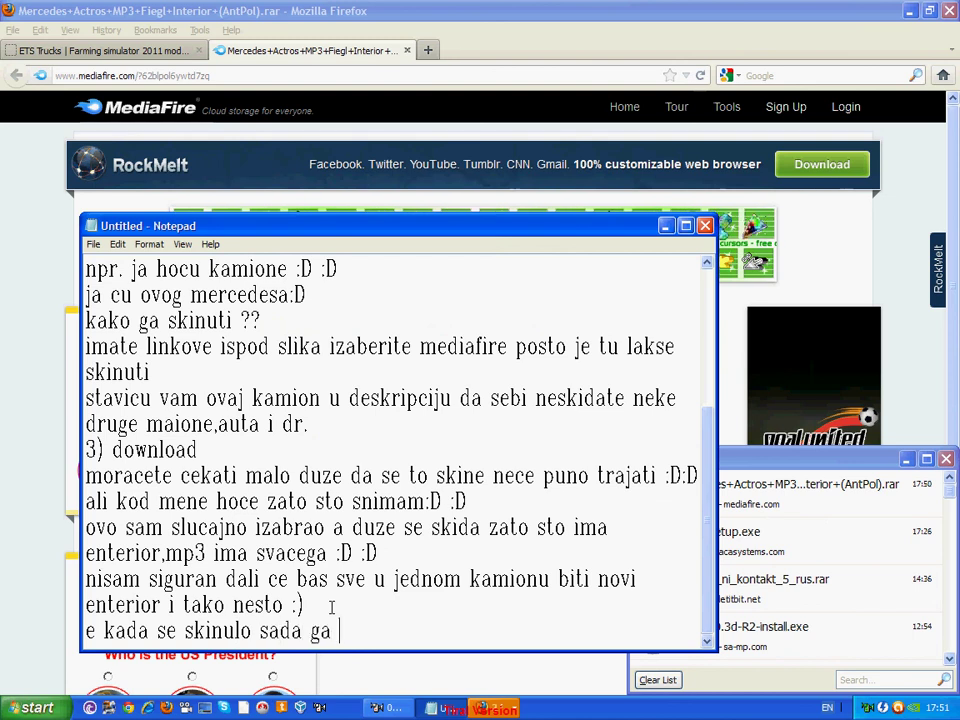
type("treba unba")
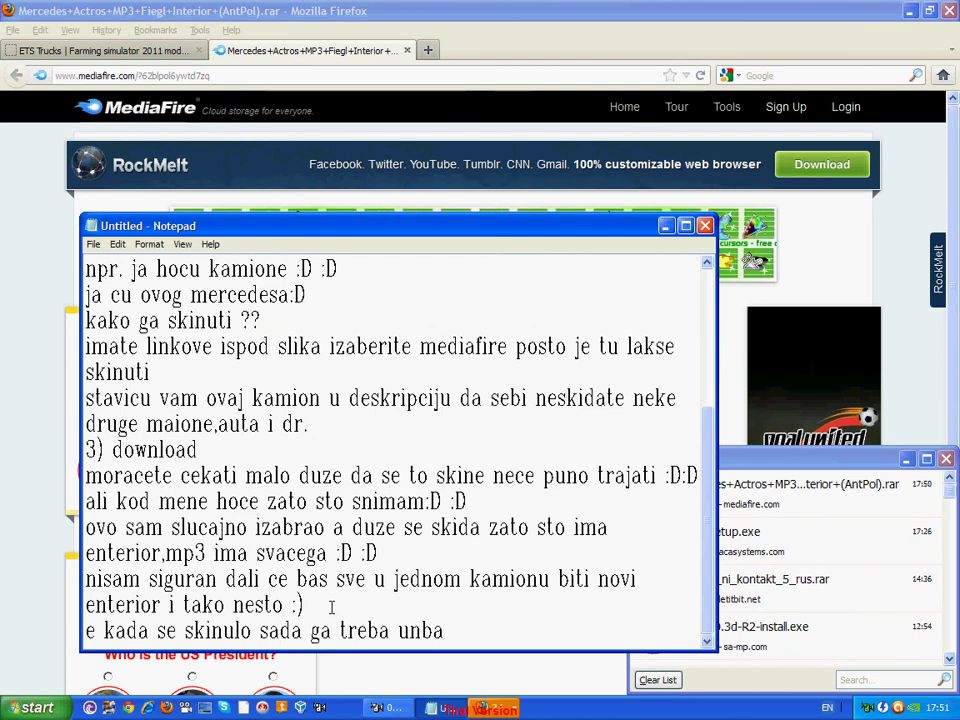
key("BackSpace")
key("BackSpace")
key("BackSpace")
type("bvaci")
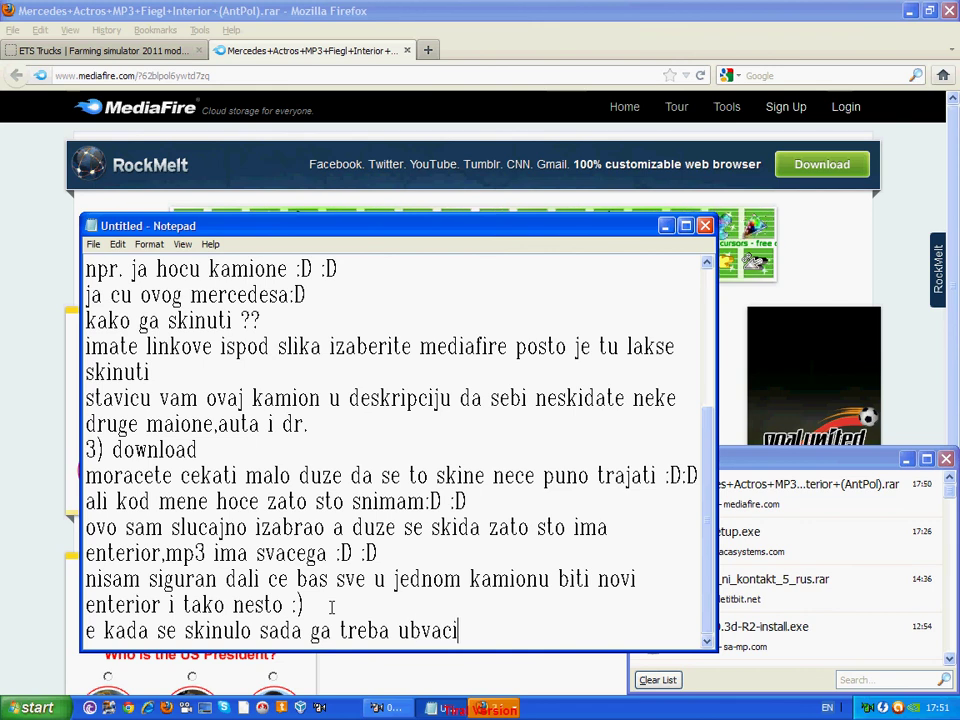
type("ti :D :D")
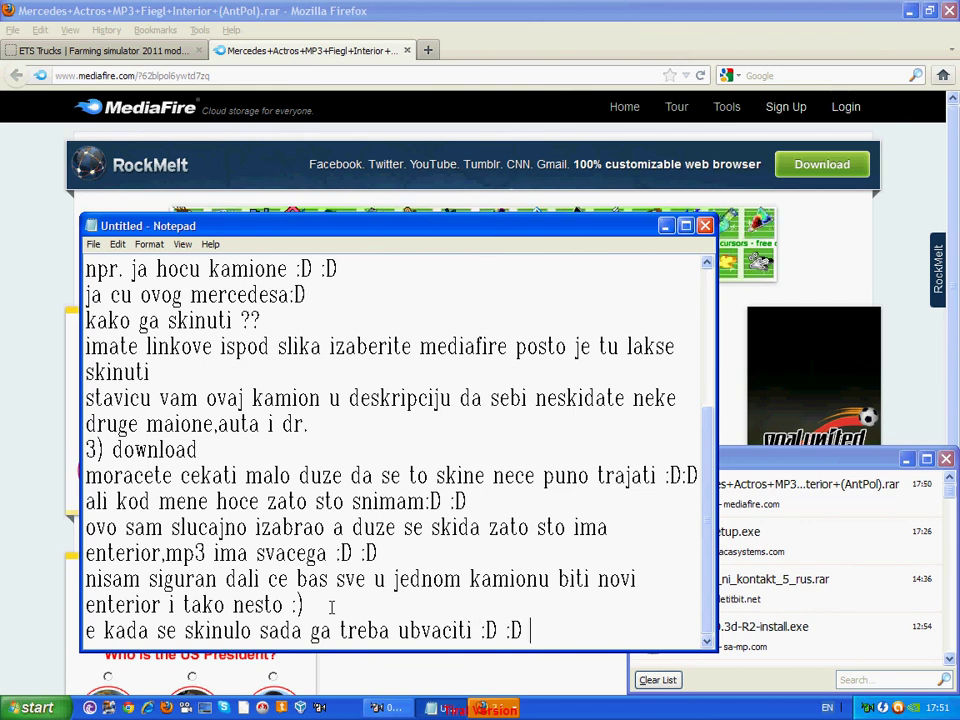
key("Return")
type("pratite me")
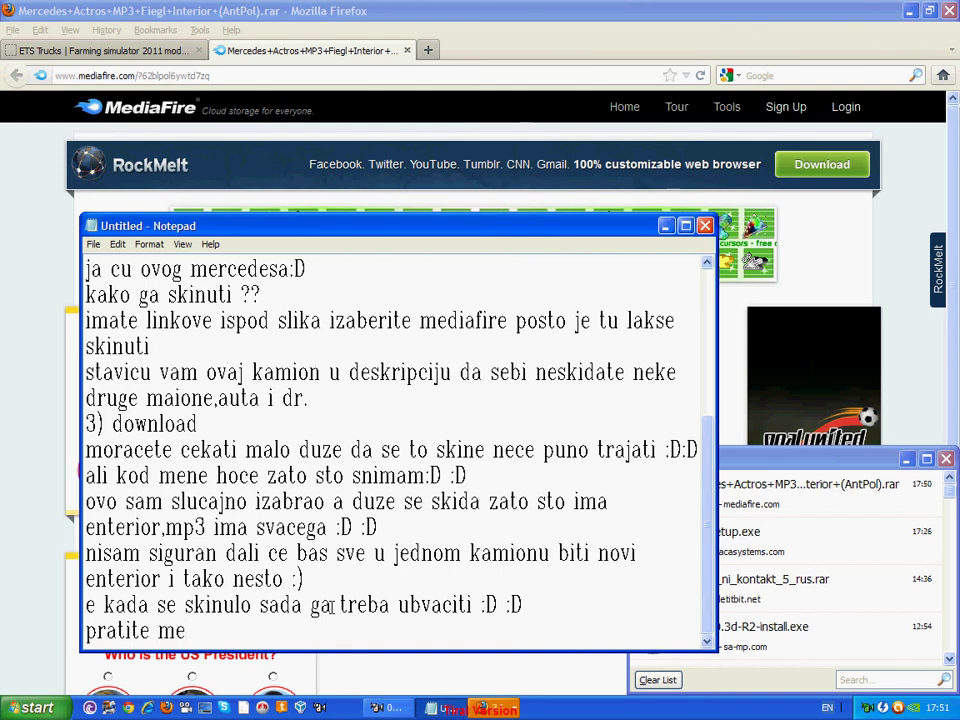
- Open the downloaded Mercedes Actros MP3 archive from the Firefox Downloads window and return to Notepad
left_click_drag(795, 465, 369, 378)
double_click(373, 398)
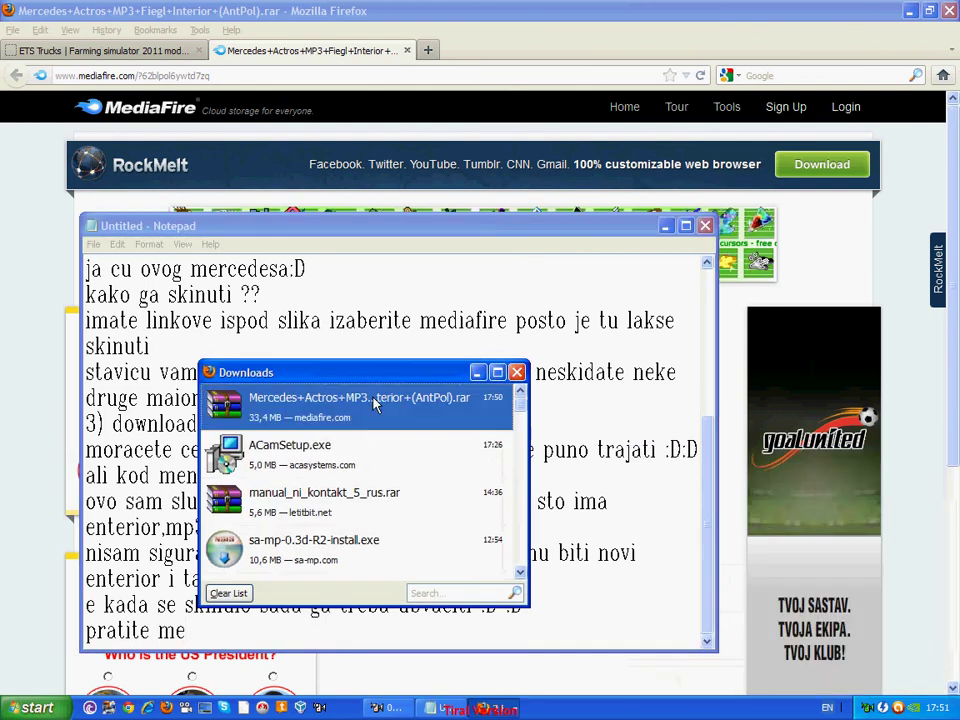
left_click(562, 627)
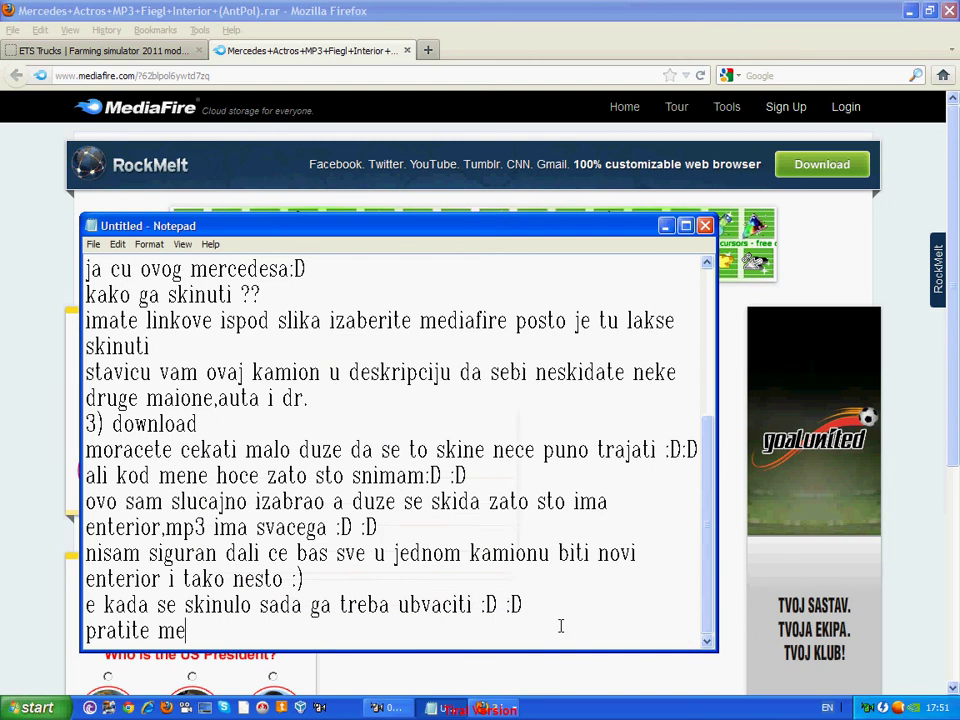
- Add the line "otvorite mod" at the end of the Notepad instructions
key("Return")
type("oto")
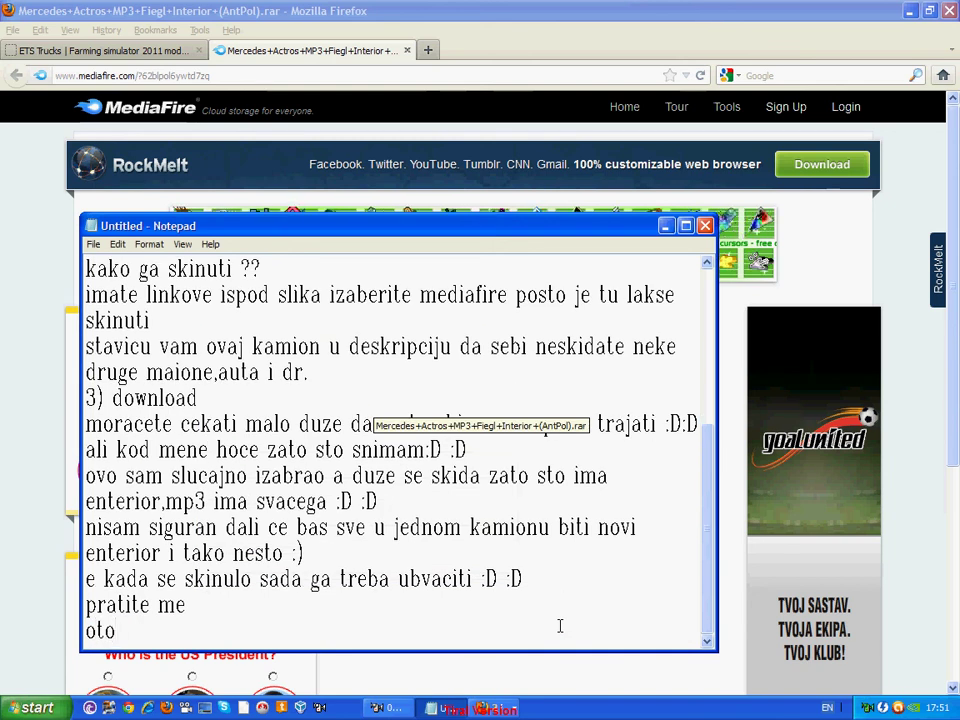
key("BackSpace")
type("vorite mod")
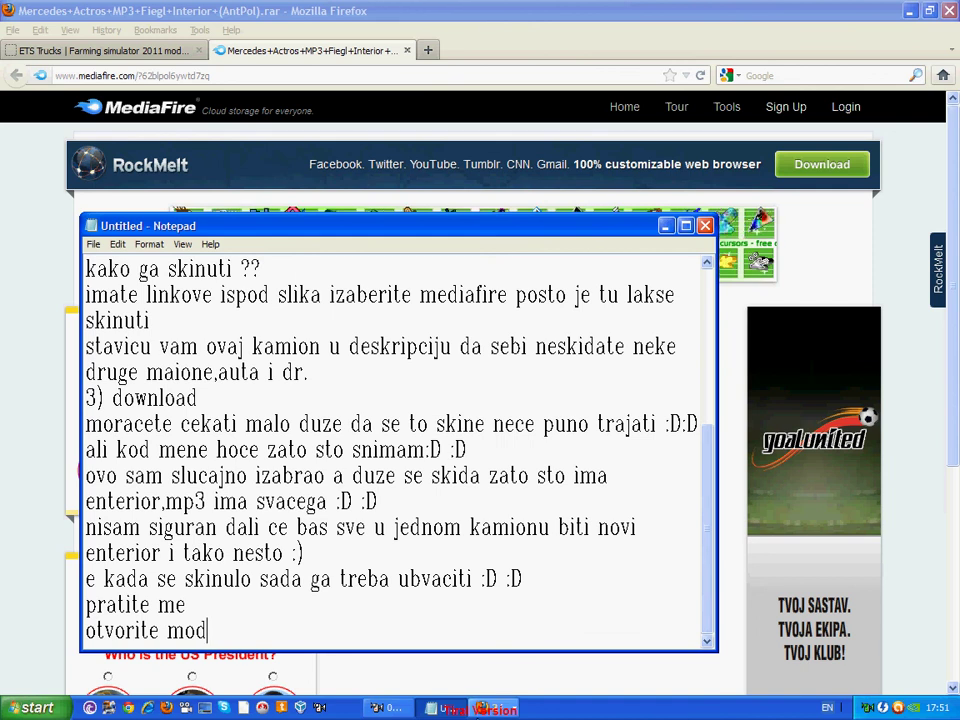
- Minimize Firefox and Notepad, and dismiss the WinRAR license reminder to show the files in the mod archive
left_click(490, 710)
left_click(494, 712)
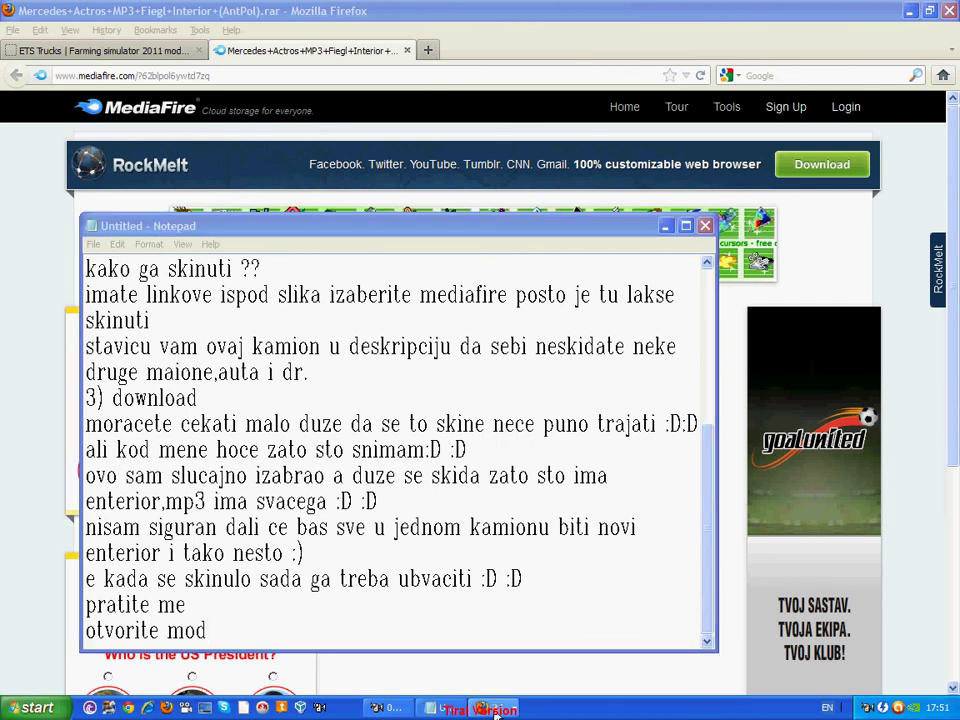
left_click(912, 13)
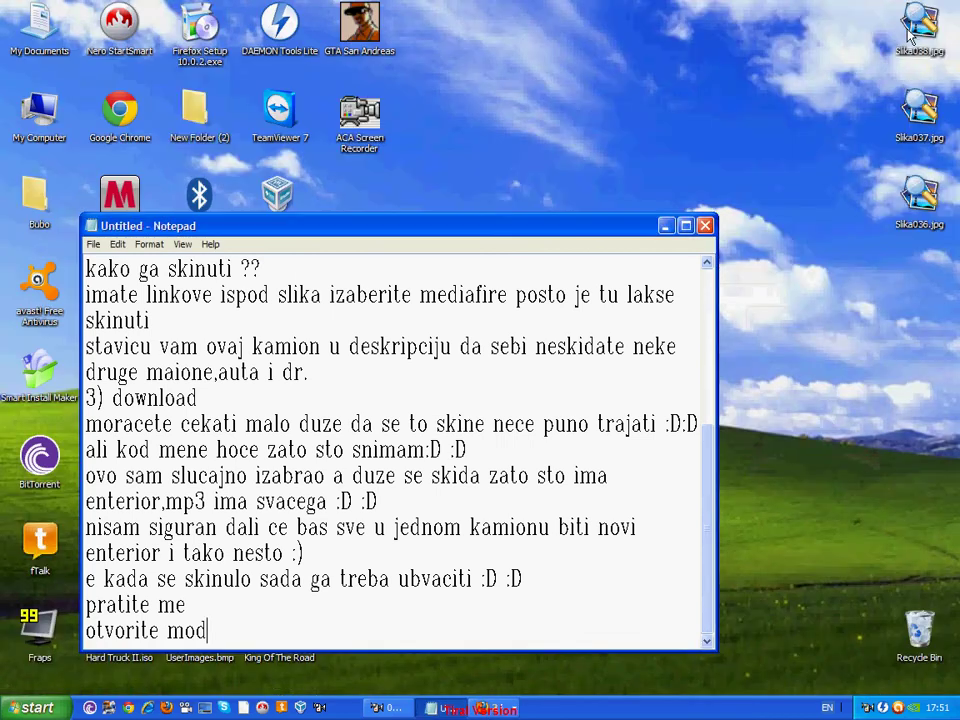
left_click(665, 225)
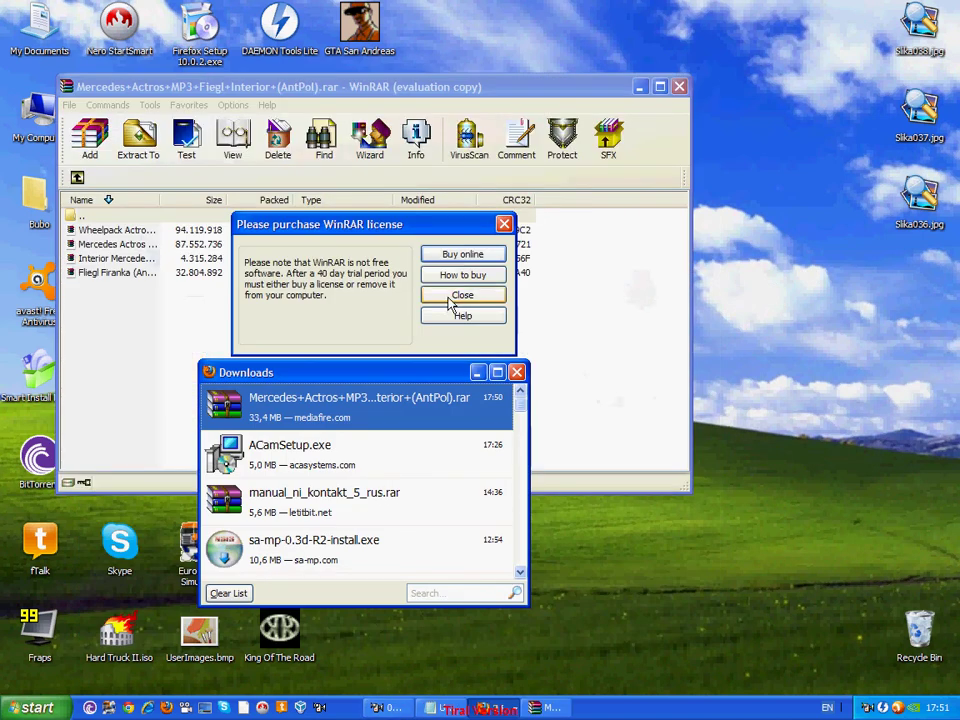
left_click(452, 298)
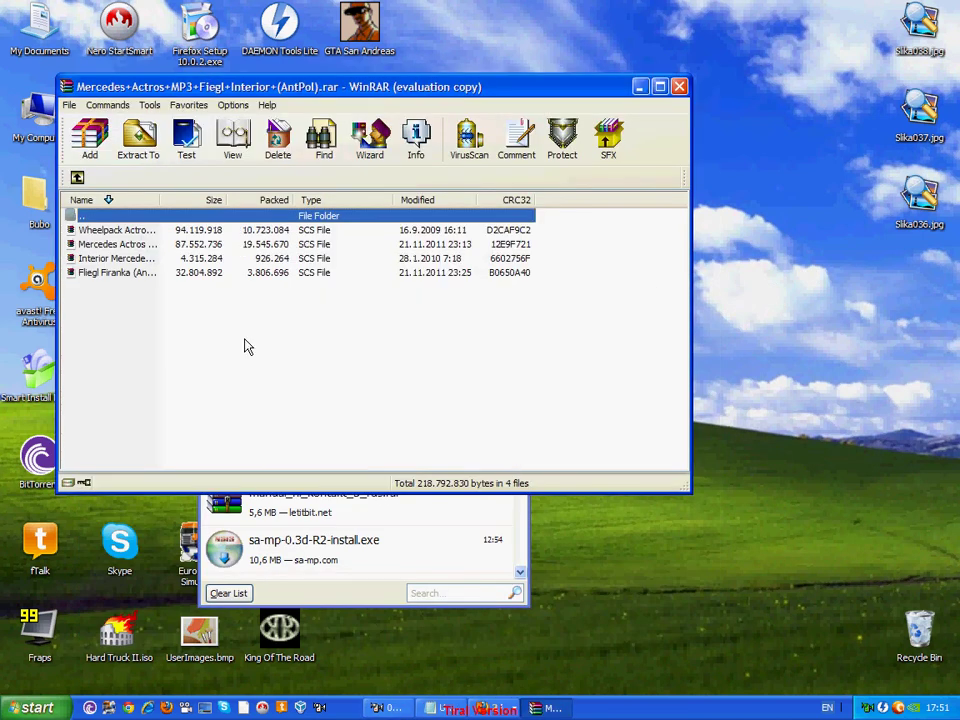
left_click_drag(218, 338, 140, 302)
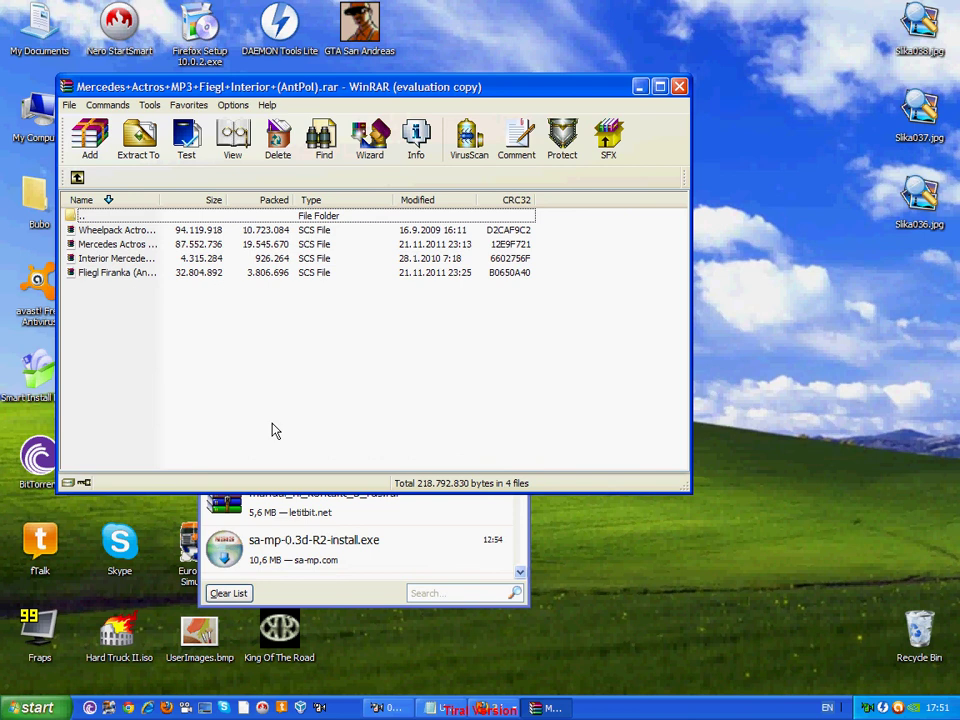
- Return to Notepad and add the line "neobracajte paznju sto je winrar to sam ja nesto zabrjlo XD XD"
left_click(448, 708)
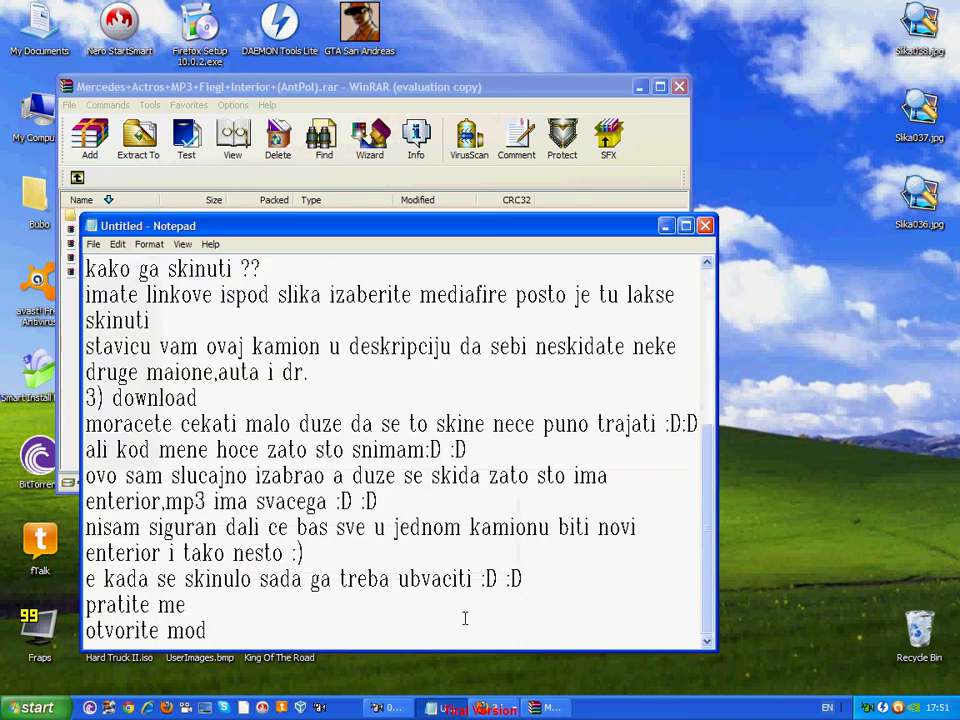
key("Return")
type("neo")
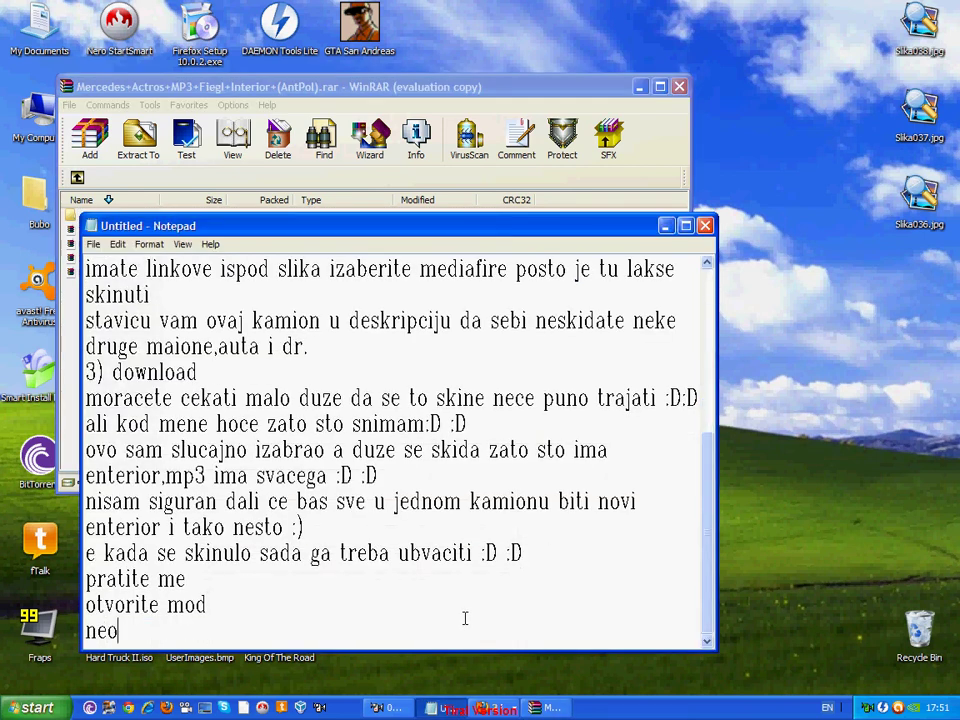
type("bracajte ")
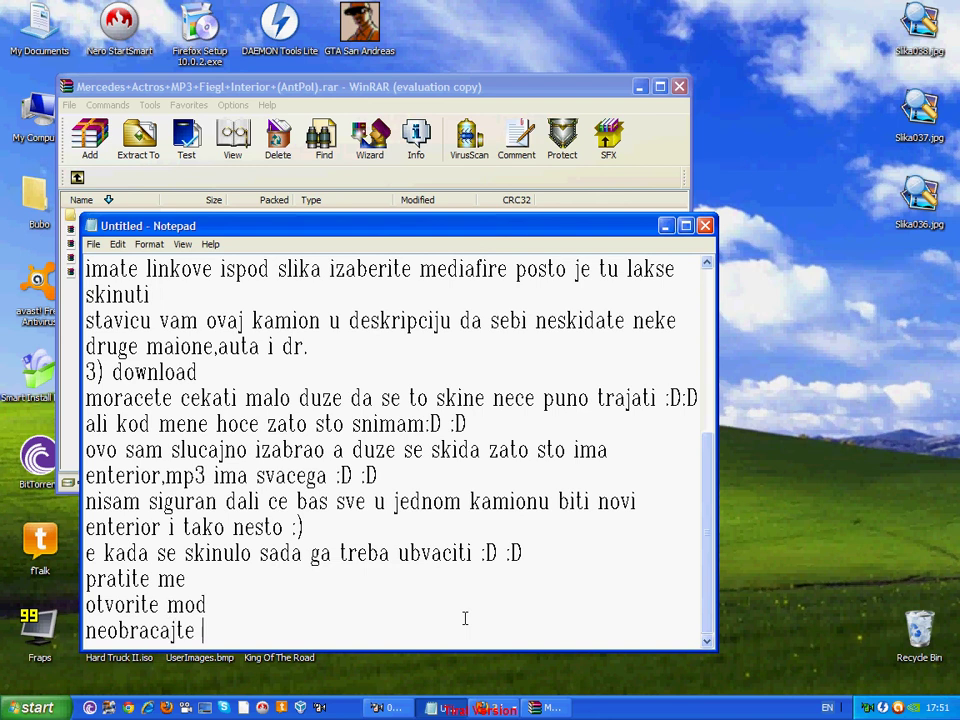
type("paznju sto ")
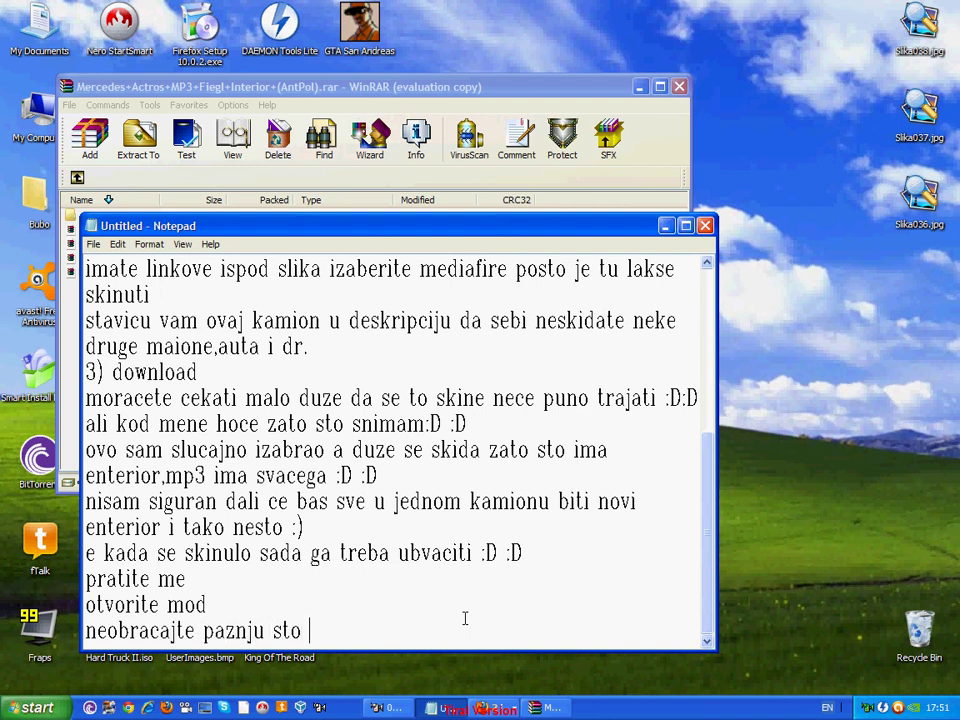
type("je vinrar bo am")
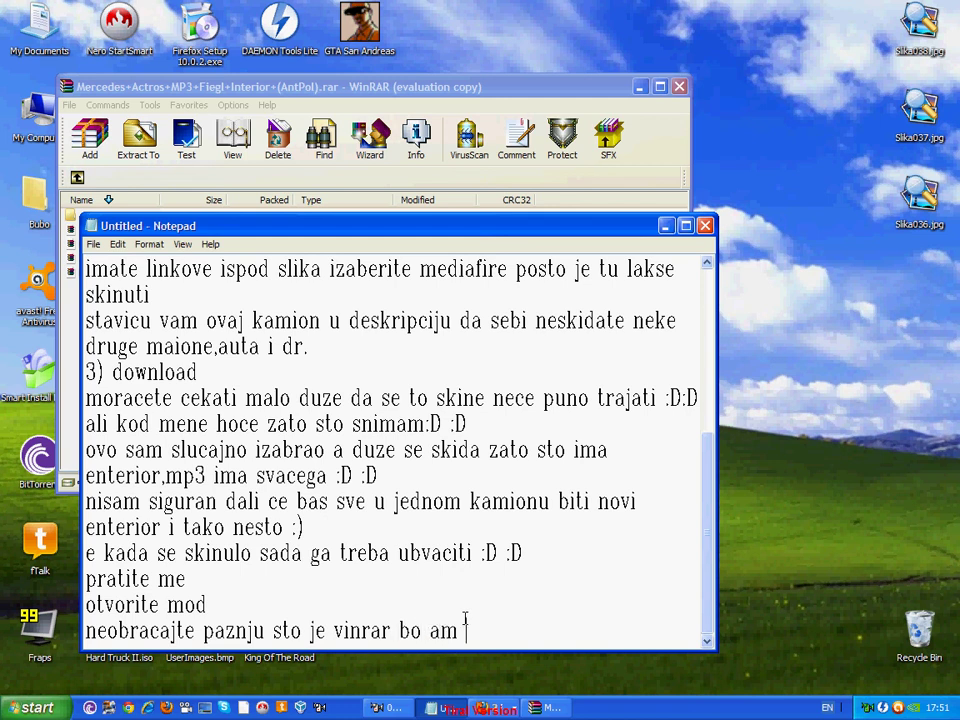
key("BackSpace")
key("BackSpace")
key("BackSpace")
type("sa")
key("BackSpace")
key("BackSpace")
key("BackSpace")
key("BackSpace")
key("BackSpace")
key("BackSpace")
key("BackSpace")
key("BackSpace")
key("BackSpace")
type("w")
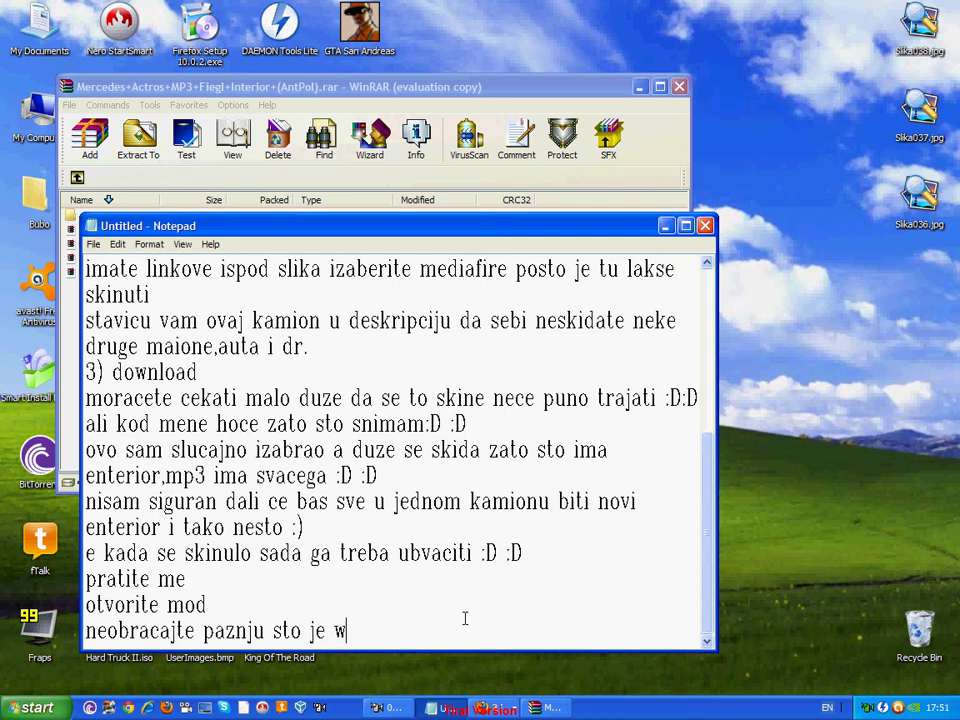
type("inrar to")
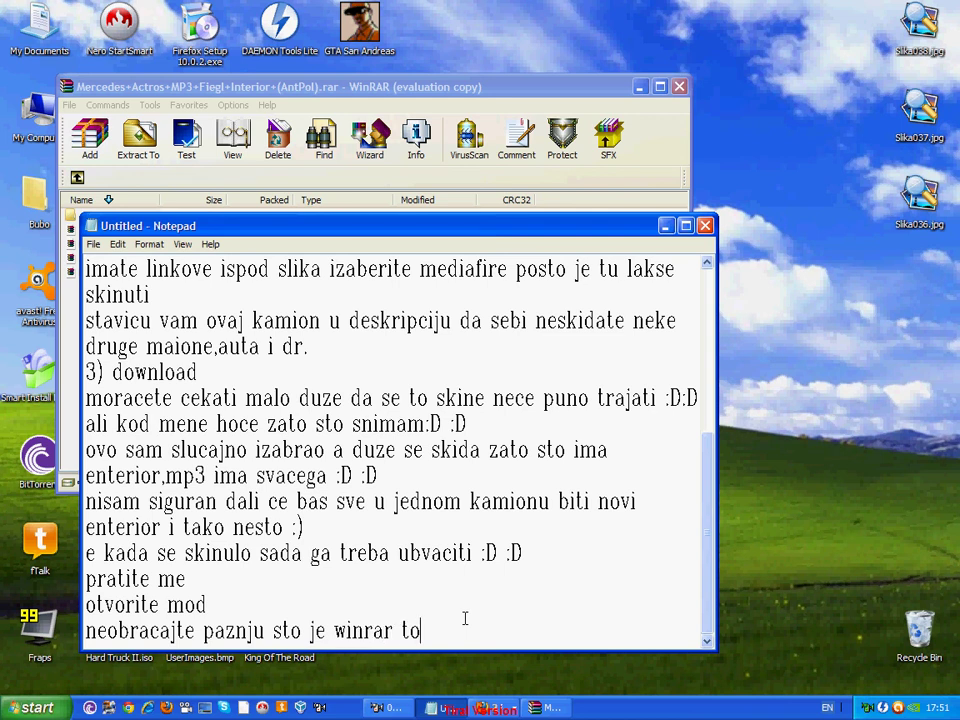
type(" sam ja nesto zabr")
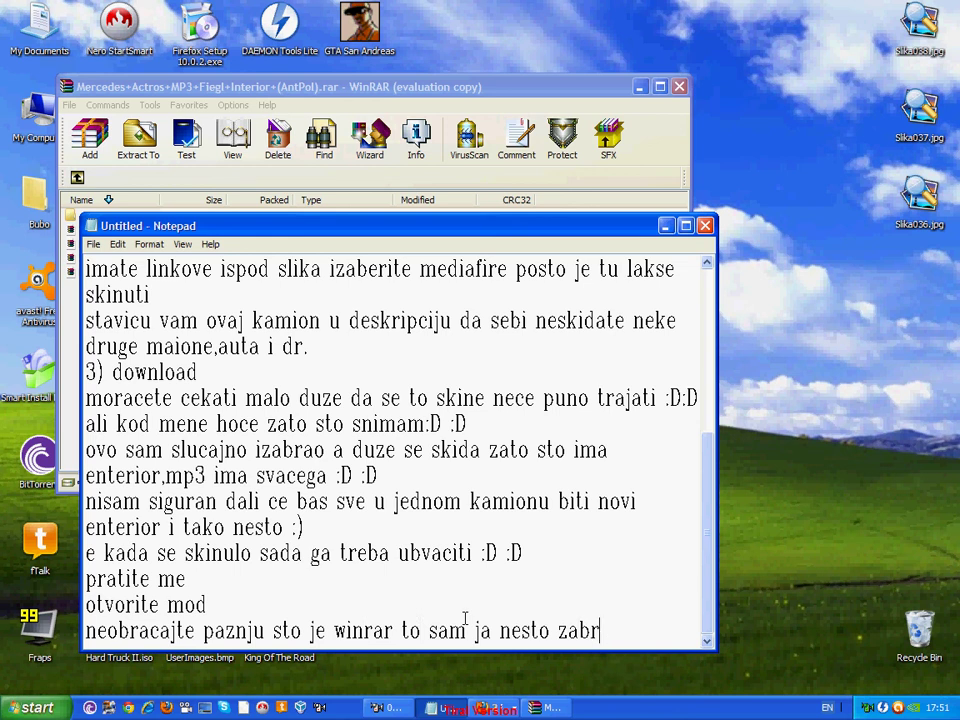
type("jlo XD XD")
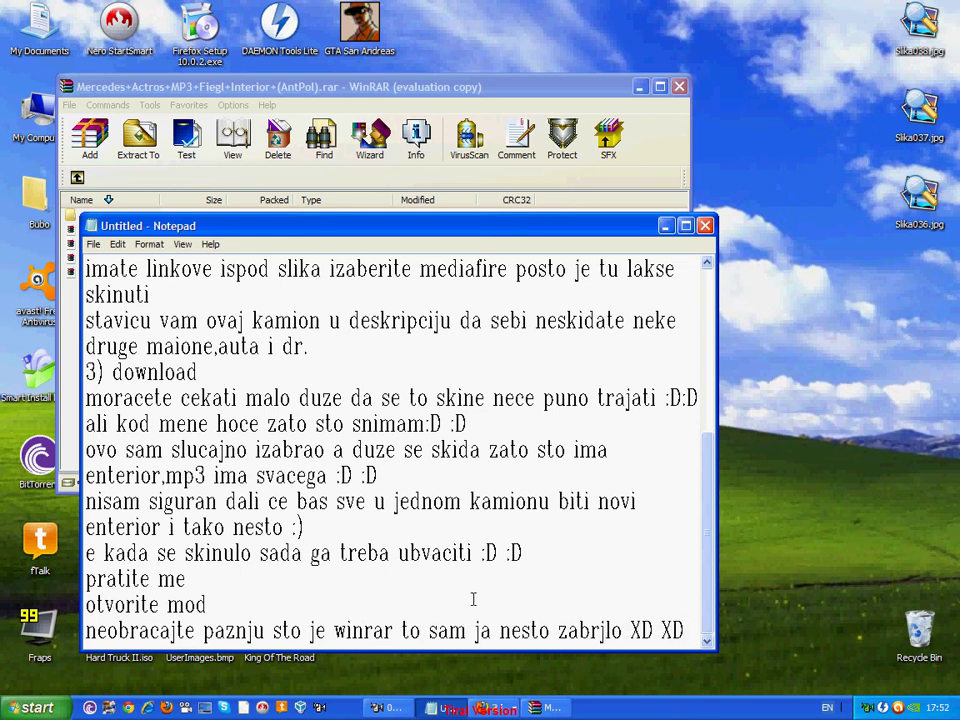
left_click(608, 148)
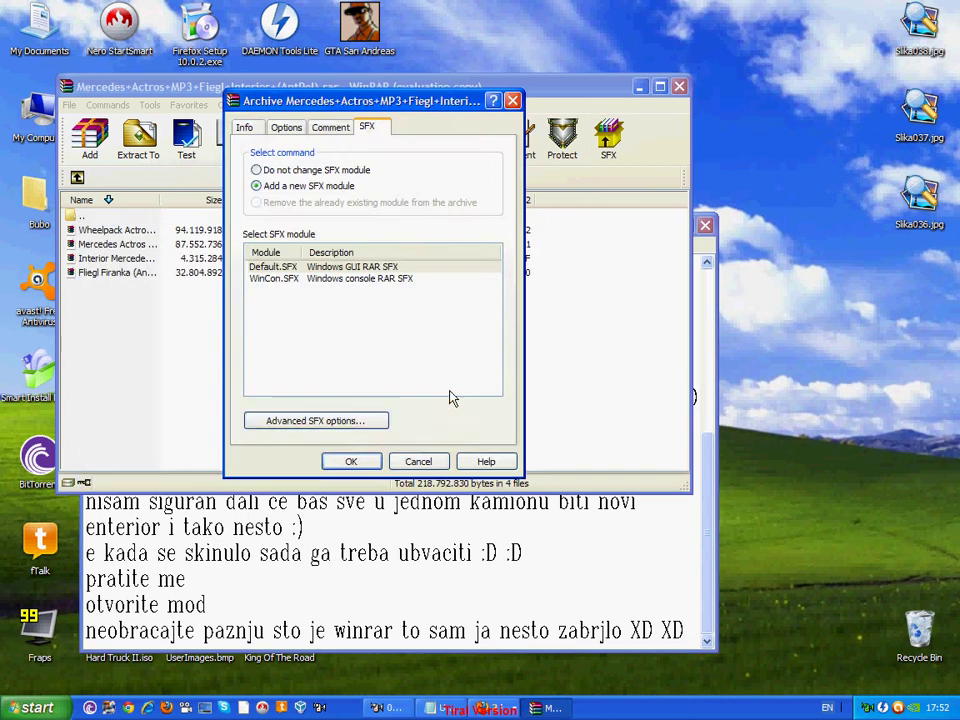
key("Escape")
left_click_drag(548, 404, 315, 225)
left_click(333, 425)
- Write "4) ovo sve prebacite u my documents/euro truck simulator/mods" as a new last line in Notepad
left_click(666, 628)
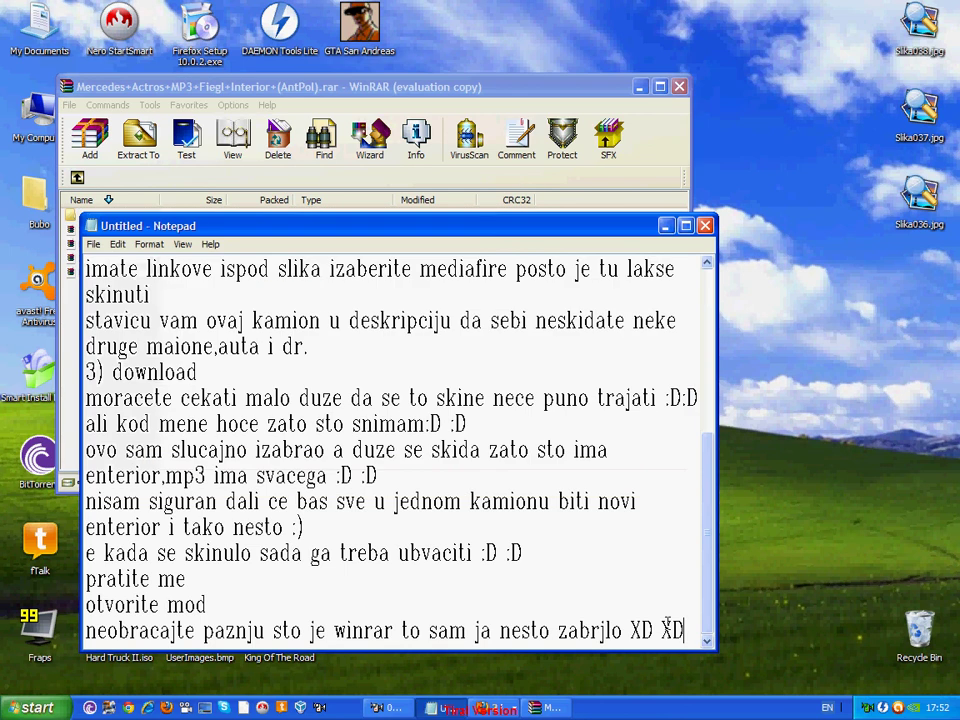
key("Return")
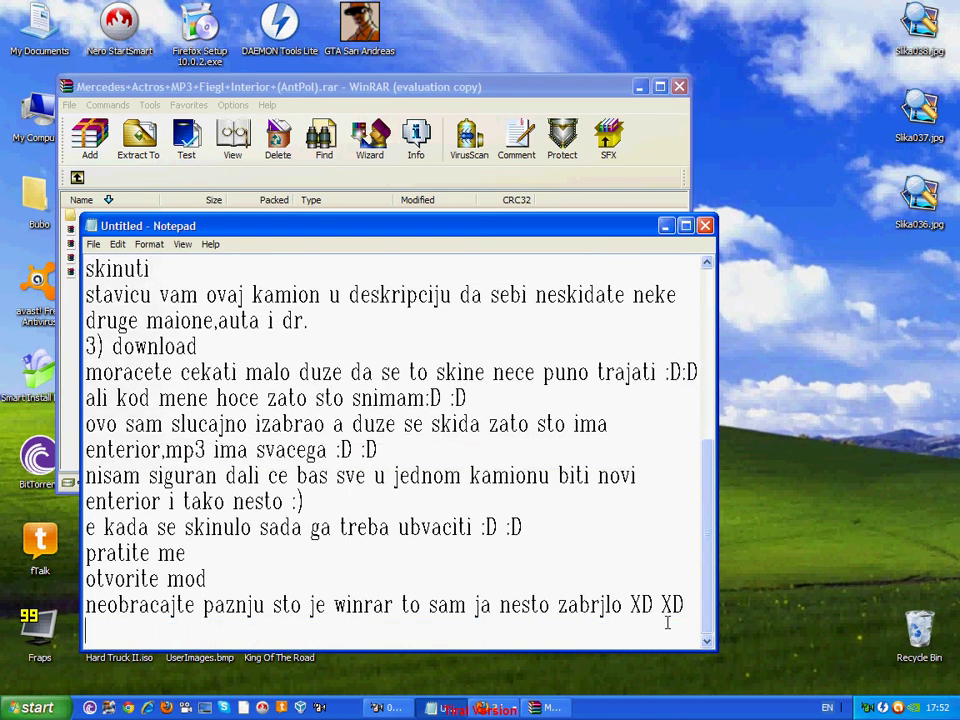
type("4) ovo sve prebacite u")
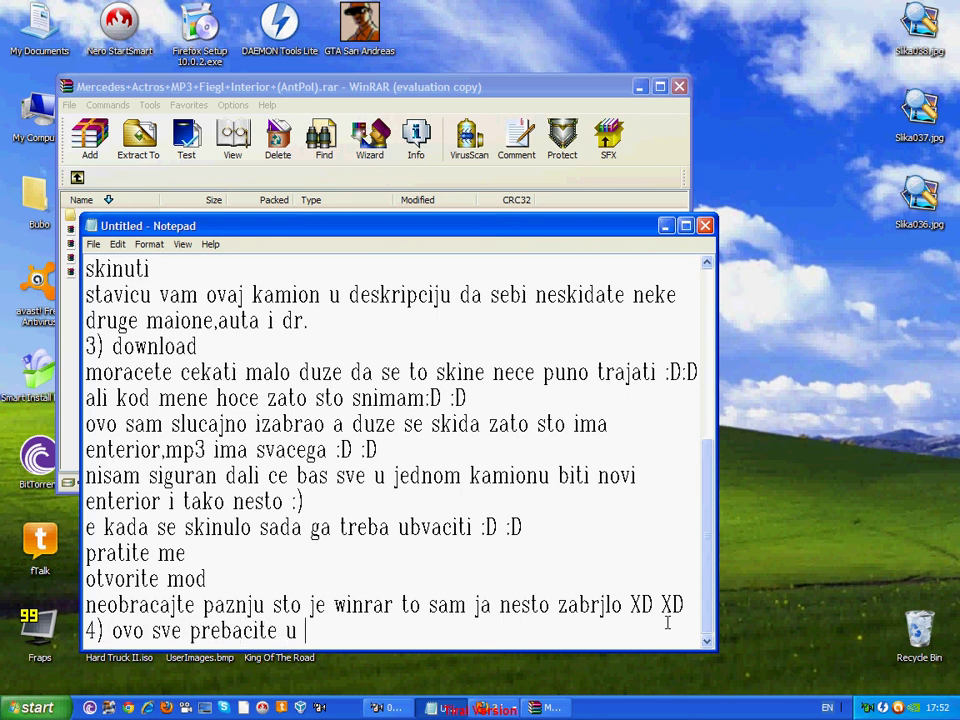
type(" my docume")
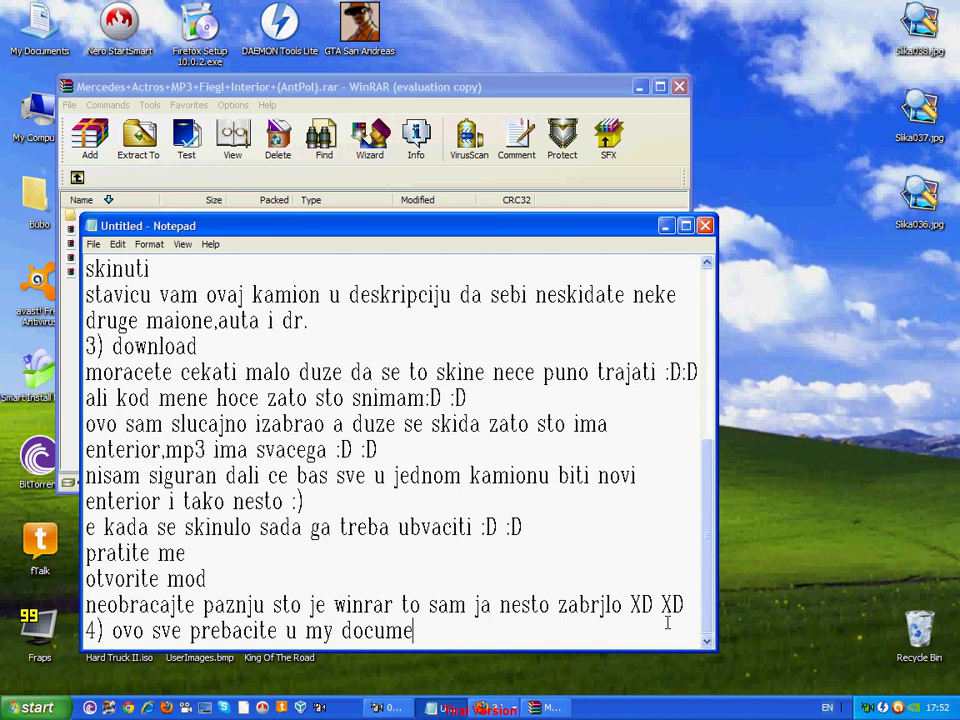
type("nts/eurotr")
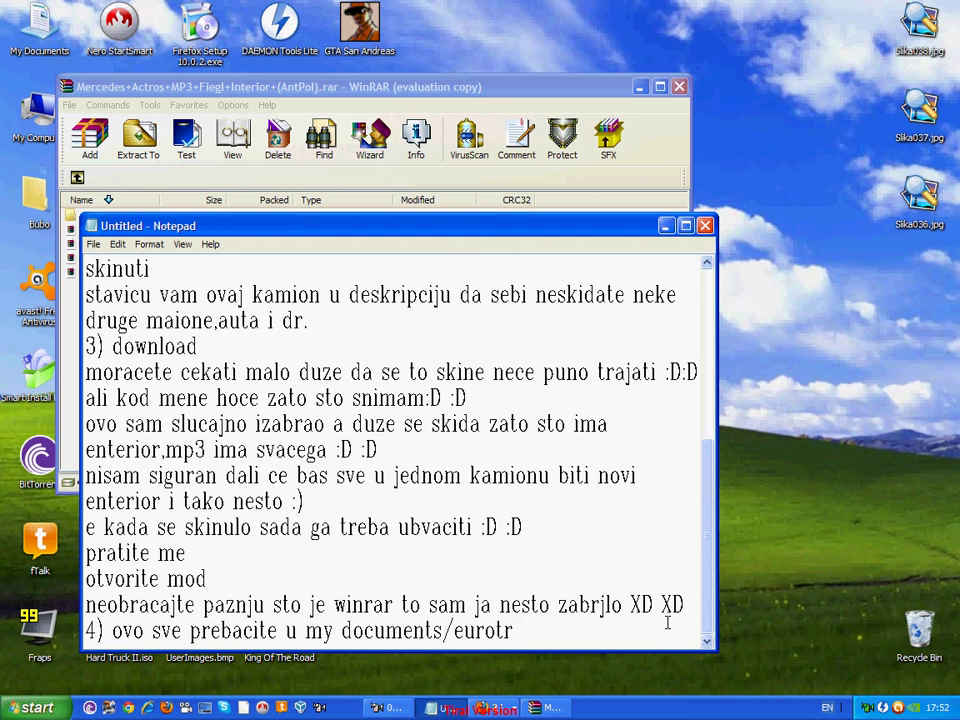
key("BackSpace")
key("BackSpace")
type(" truck simu")
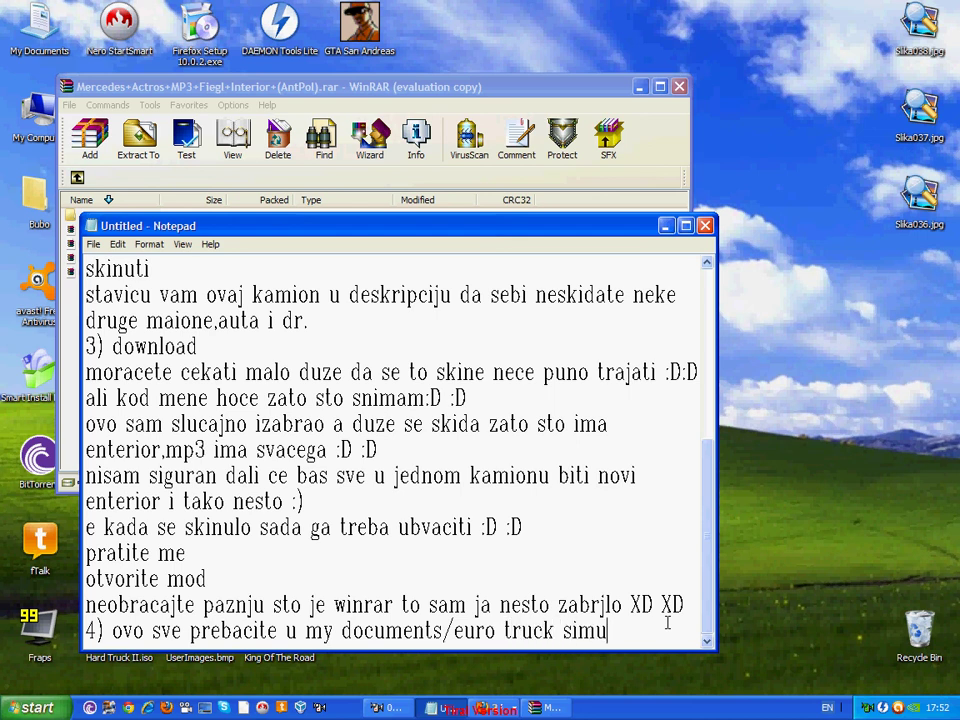
type("lator/mods")
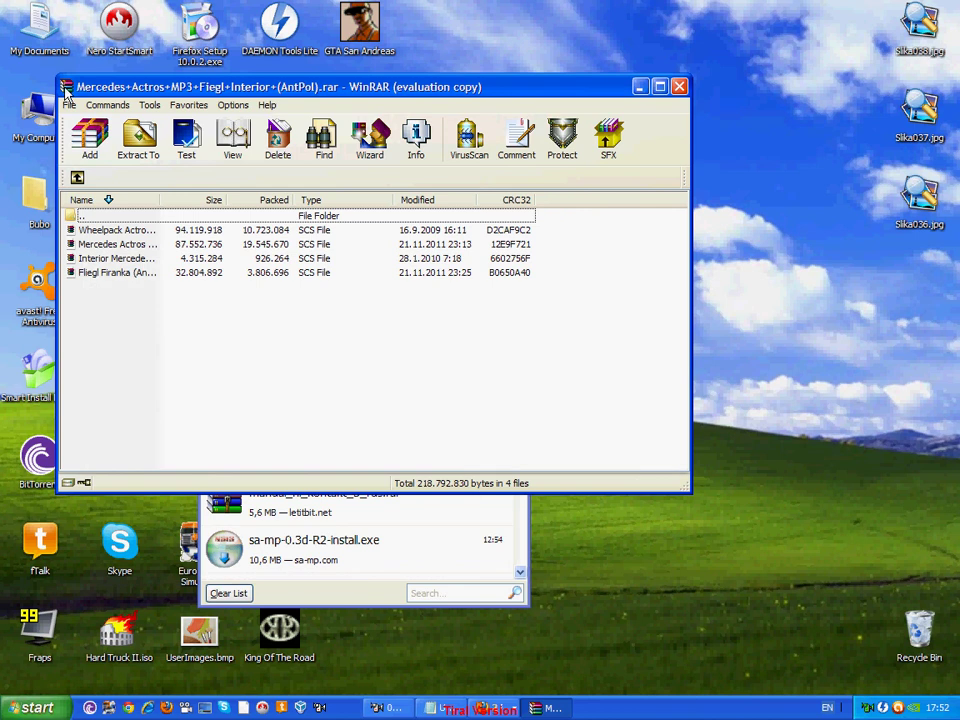
- Move the mod archive window aside and open the mod folder inside My Documents\Euro Truck Simulator
left_click_drag(220, 93, 427, 93)
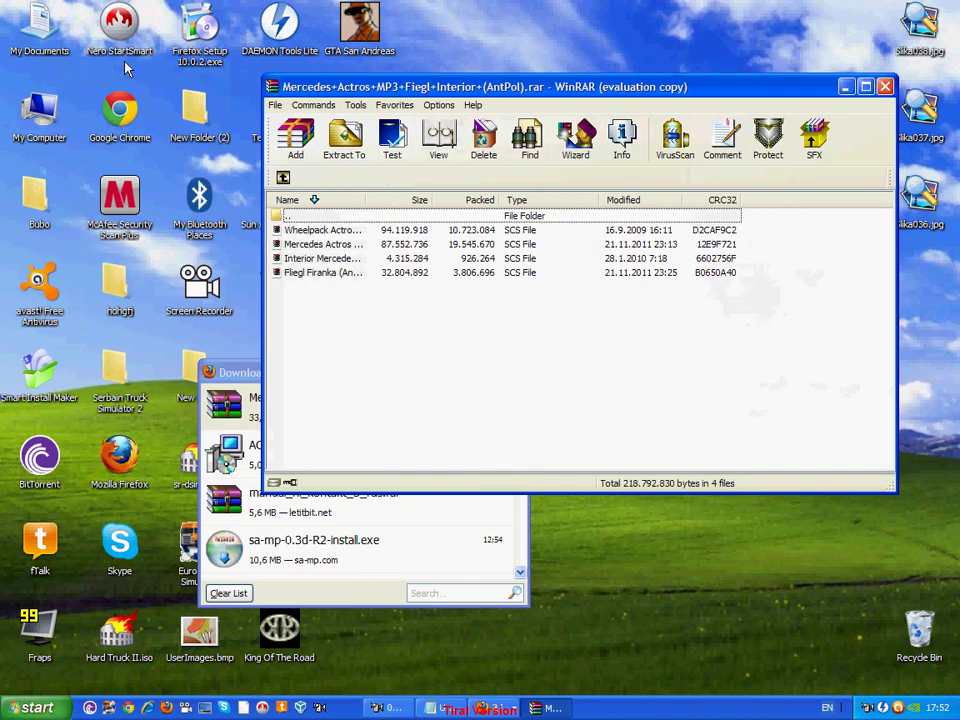
left_click(48, 40)
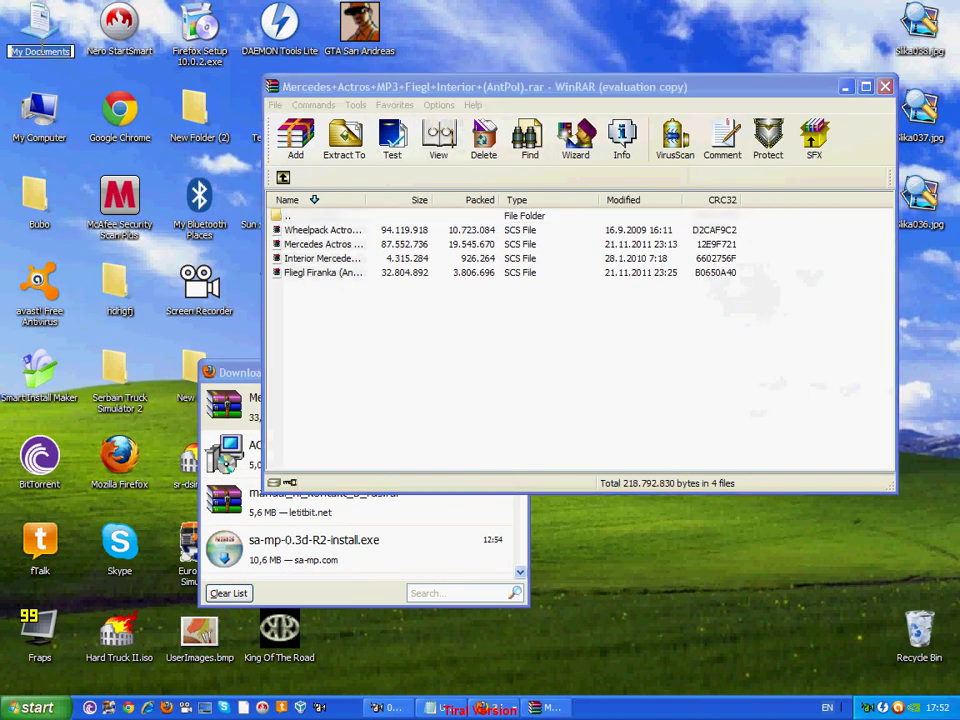
double_click(49, 33)
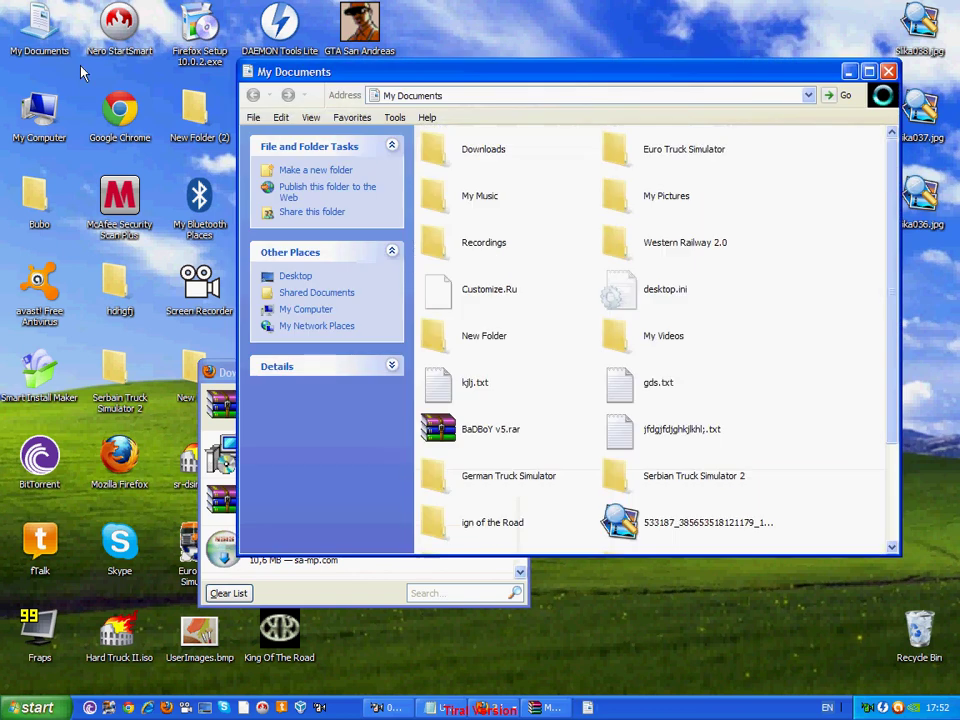
double_click(625, 147)
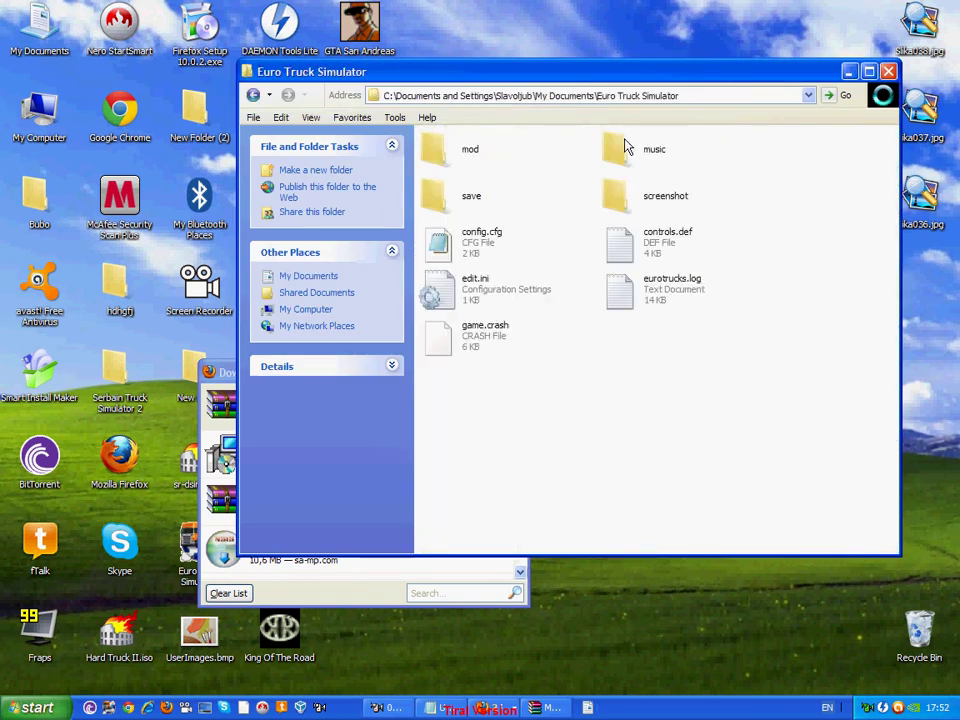
left_click(467, 150)
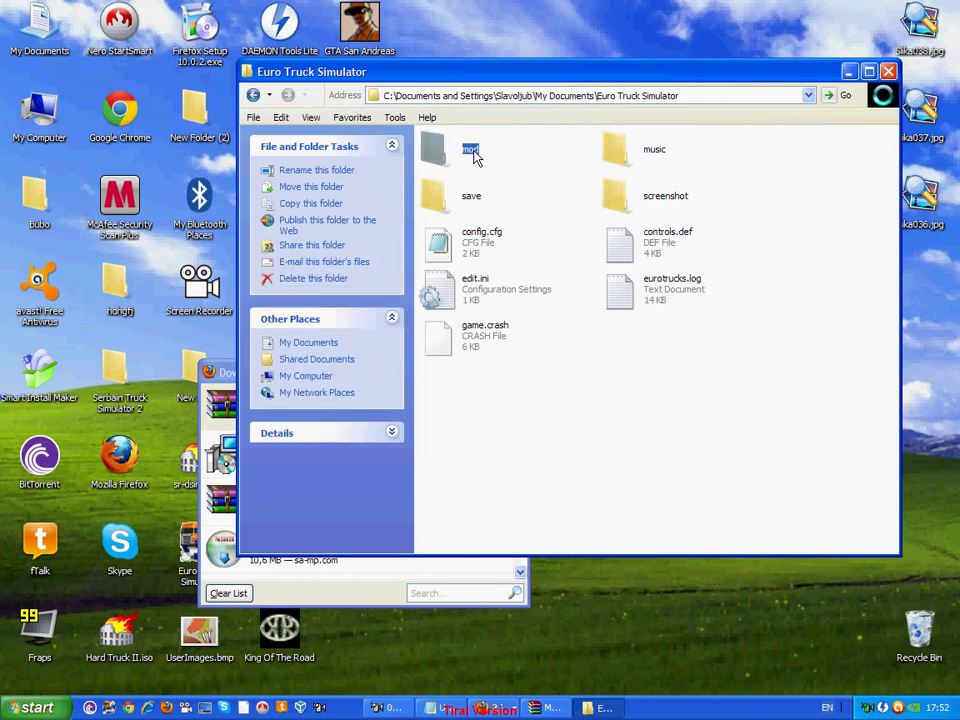
left_click(472, 152)
left_click(530, 424)
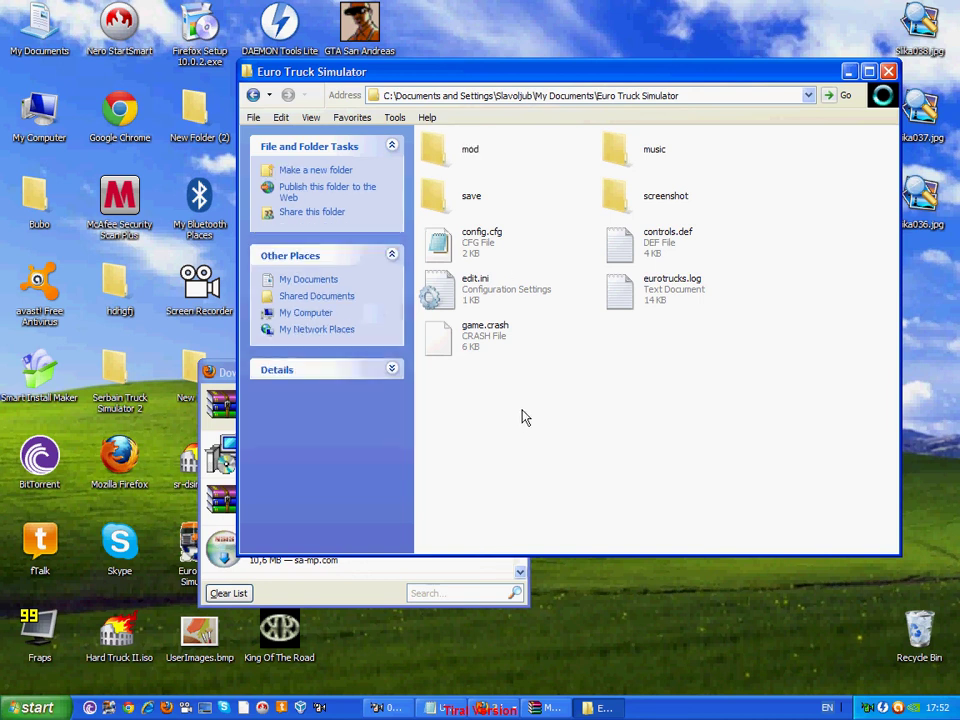
double_click(432, 148)
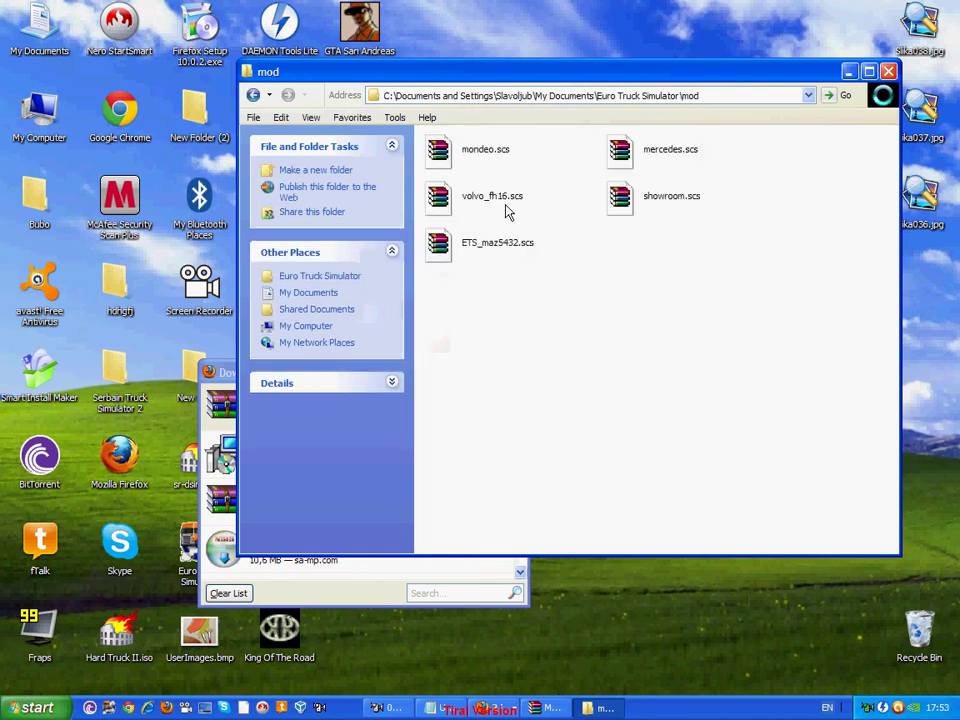
- Arrange the archive and mod folder windows side by side and extract all four SCS files from the archive into the mod folder
left_click(455, 709)
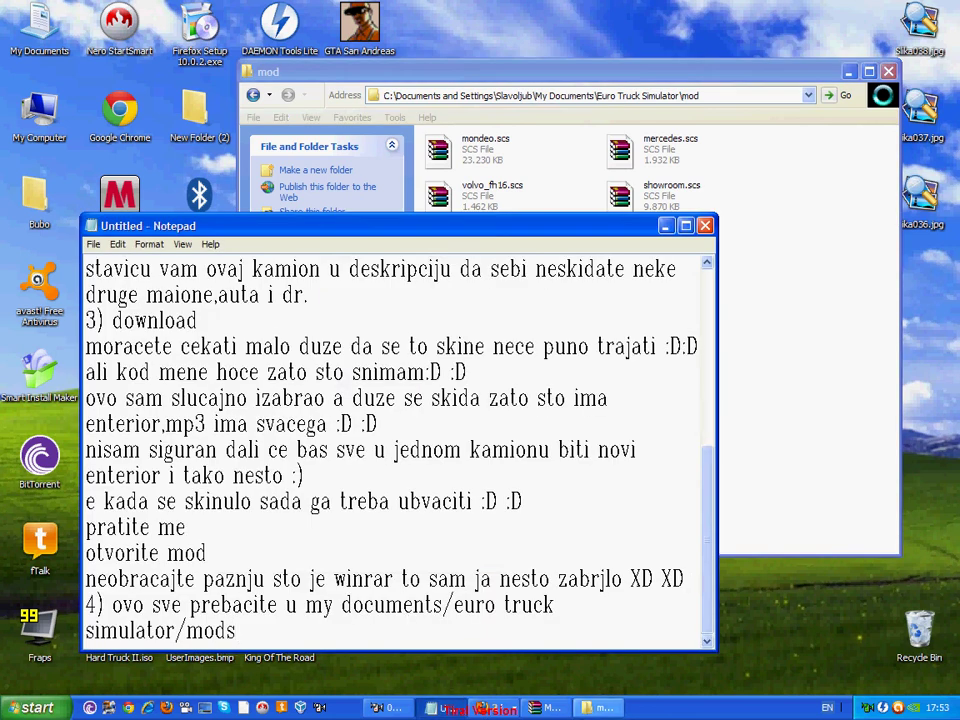
left_click(532, 707)
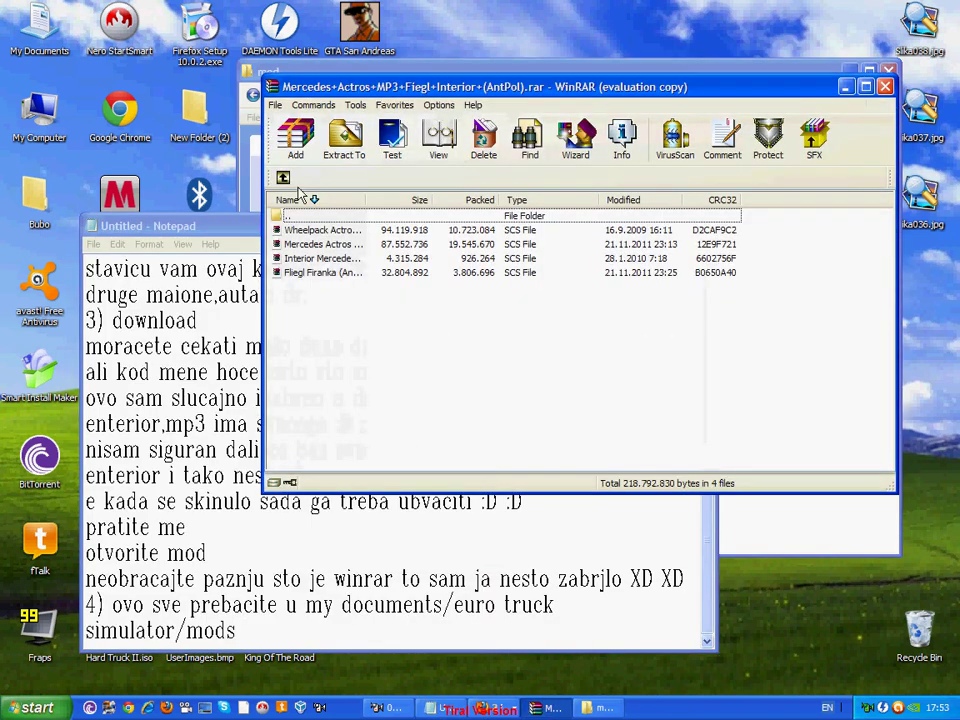
left_click(392, 527)
left_click(668, 229)
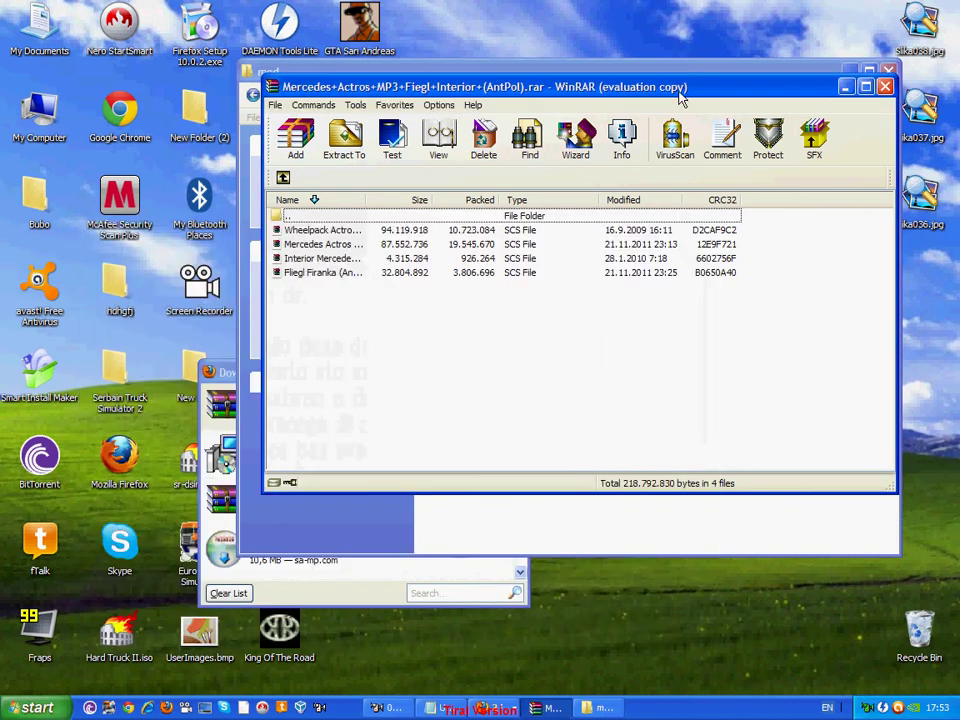
left_click_drag(505, 90, 788, 111)
left_click_drag(482, 74, 344, 53)
left_click(801, 111)
left_click_drag(708, 367, 366, 348)
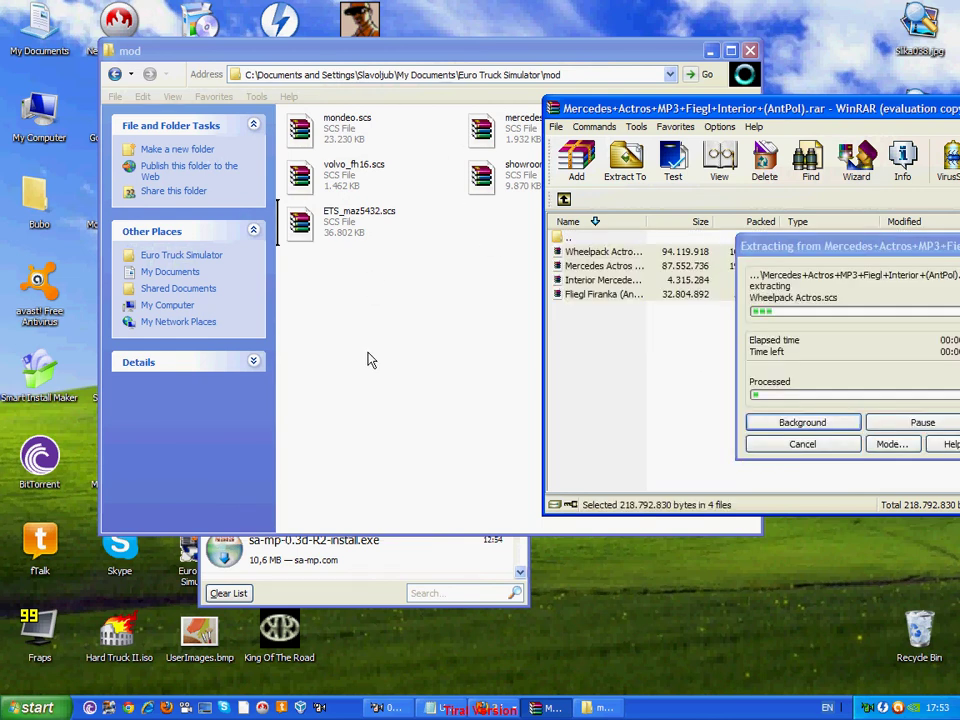
- Return to Notepad and add the line "to se ovako prebacuje sada samo ovo cekate" below the existing instructions
left_click(488, 708)
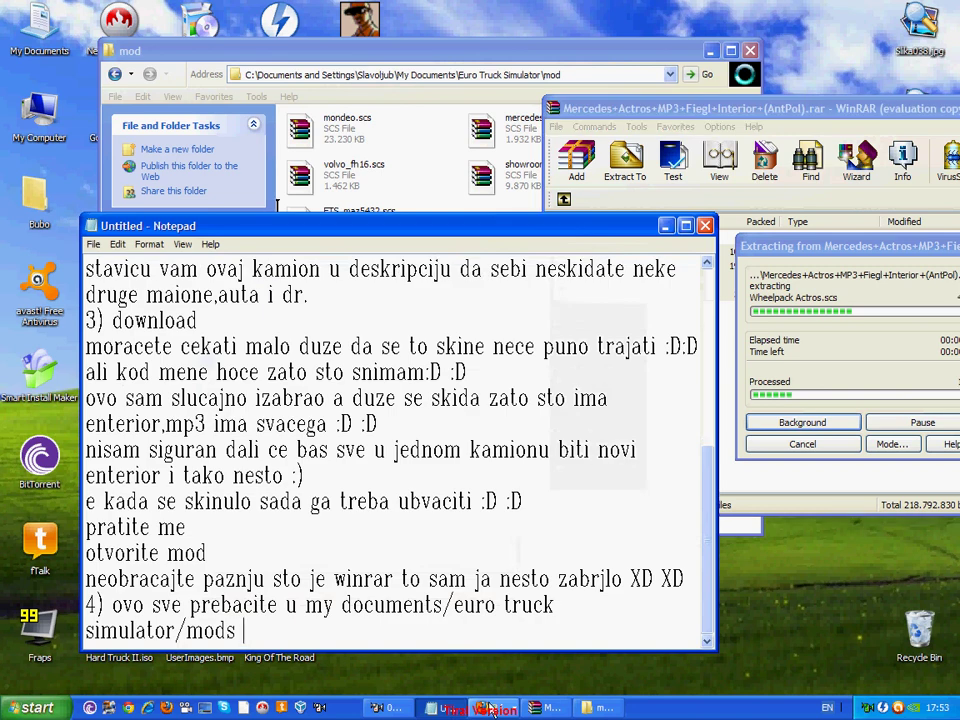
key("Return")
type("to")
key("BackSpace")
type("o se ")
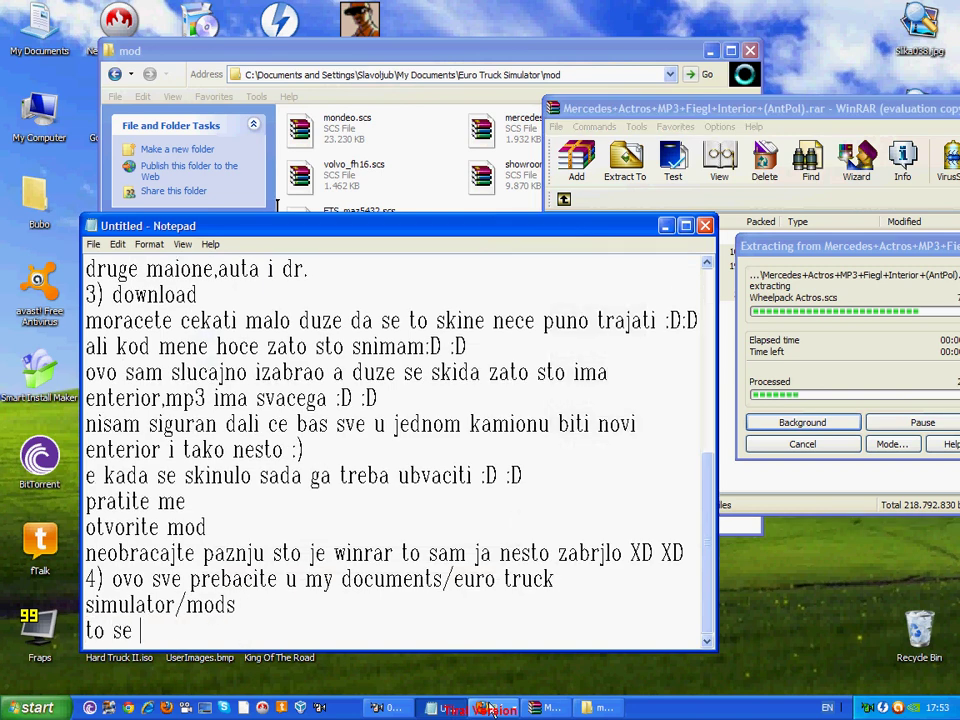
type("ovako prebacuje ")
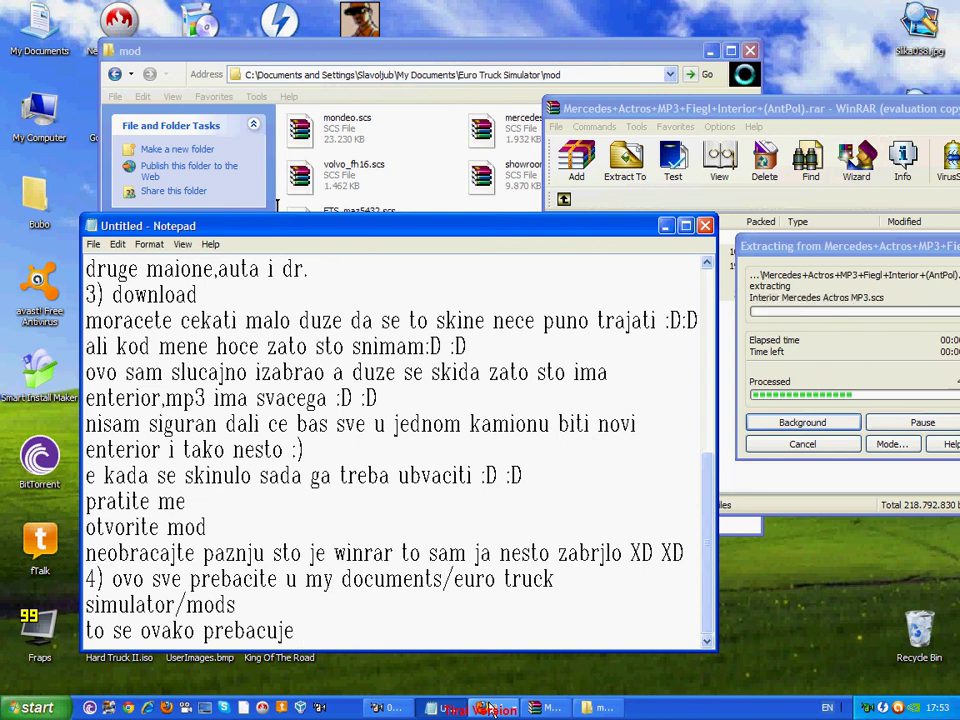
type("sada ")
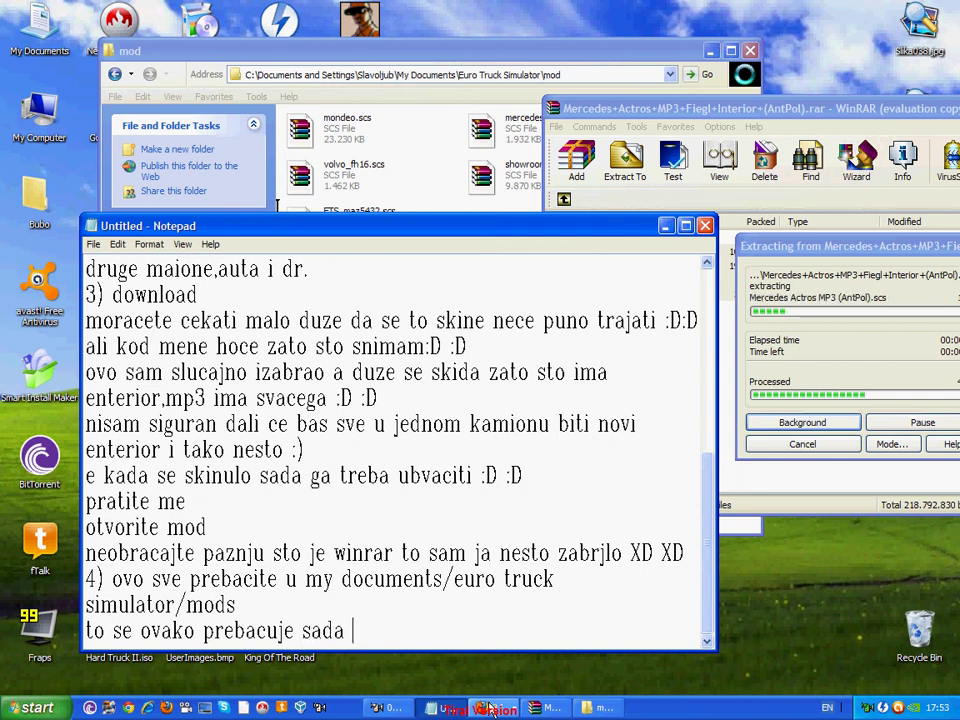
type("samo ovo cekate")
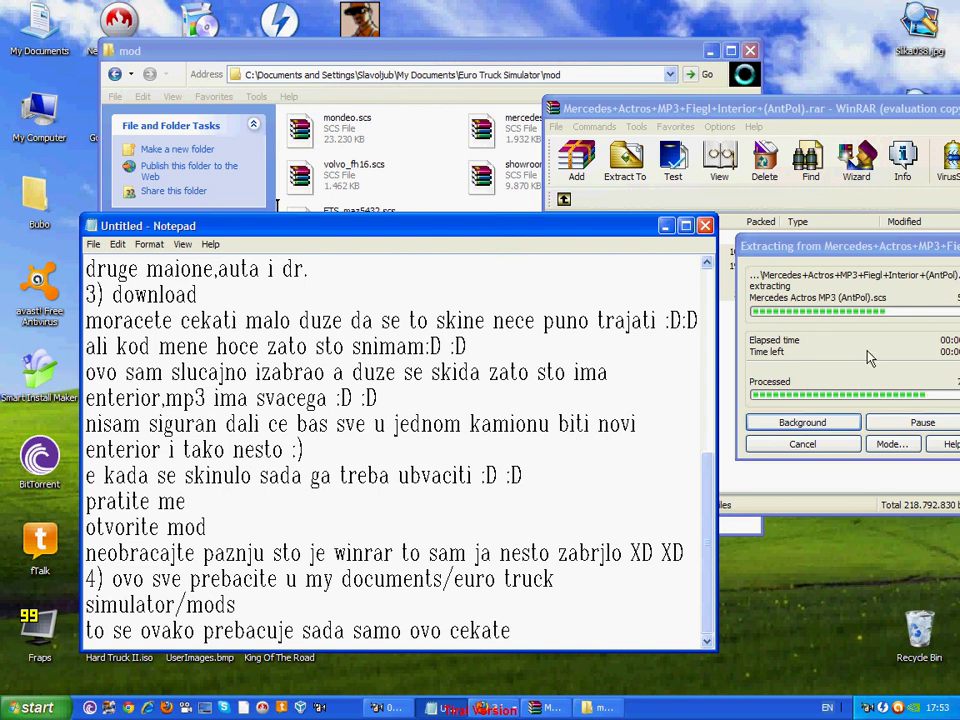
- Move the extraction progress dialog aside and highlight the four newly extracted Mercedes mod files in the mod folder
left_click_drag(853, 246, 720, 221)
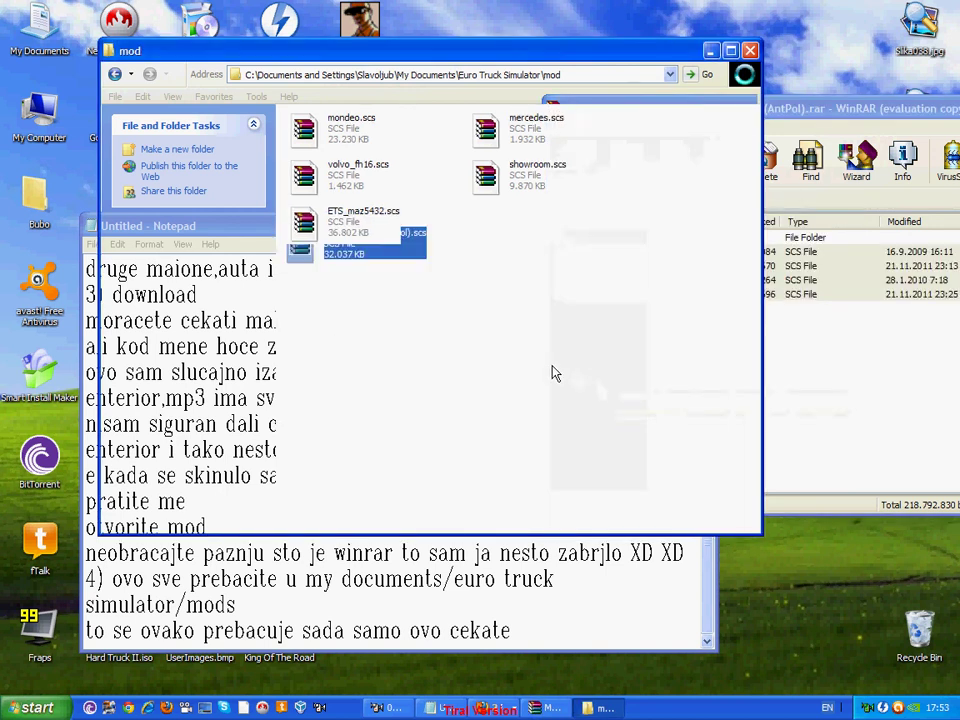
left_click(618, 375)
left_click_drag(637, 331, 424, 229)
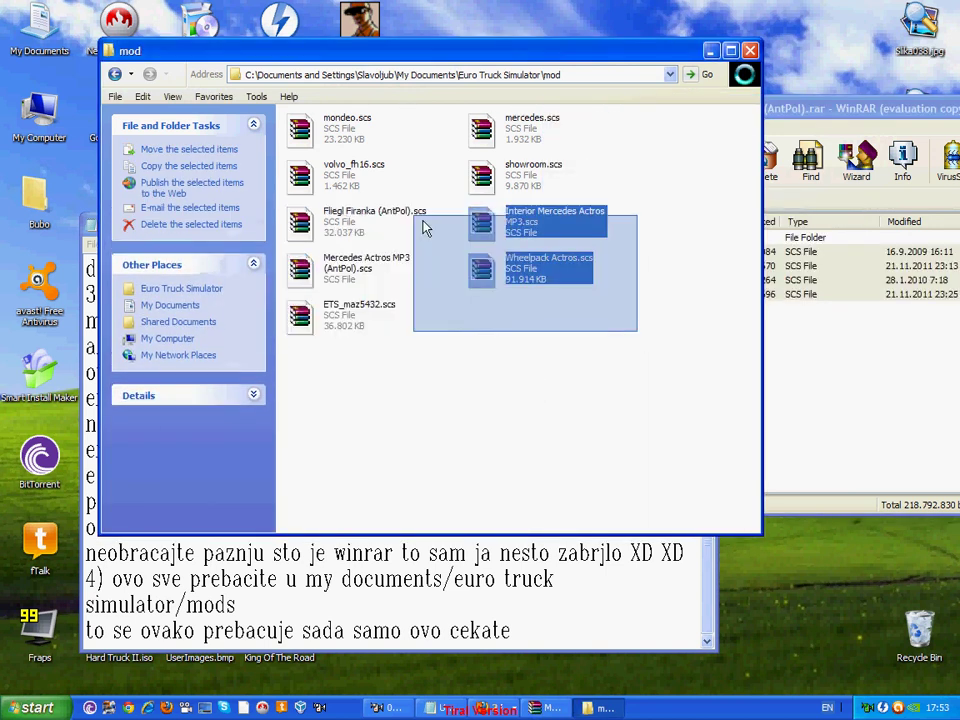
left_click_drag(645, 330, 337, 227)
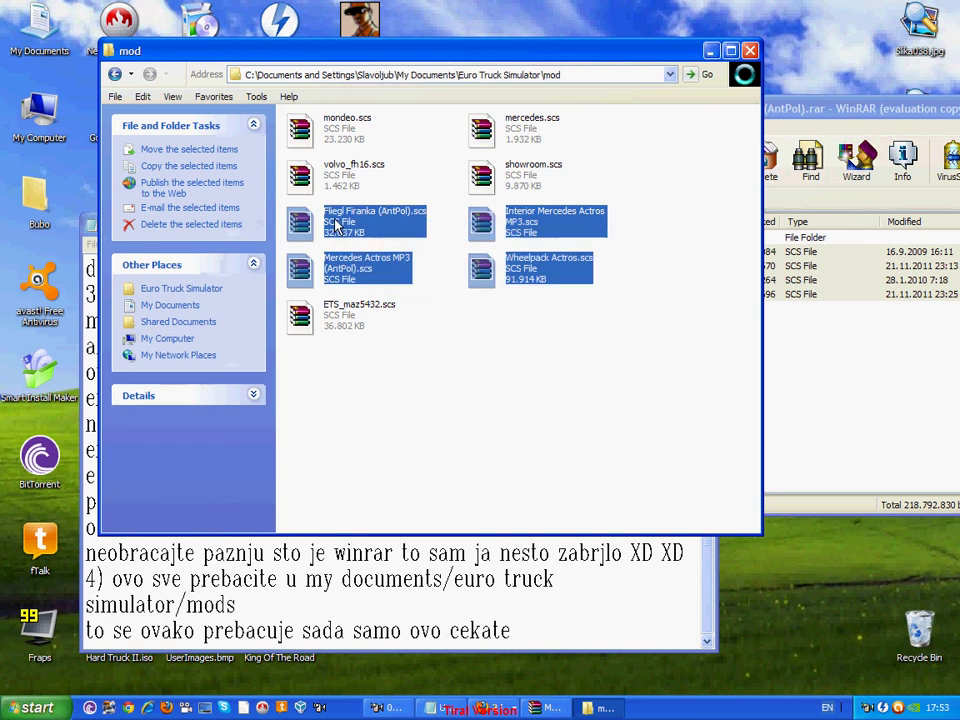
- Go back to Notepad and add the line "prebaceno:D :D" at the end of the instructions
left_click(536, 631)
key("Return")
type("prebaceno")
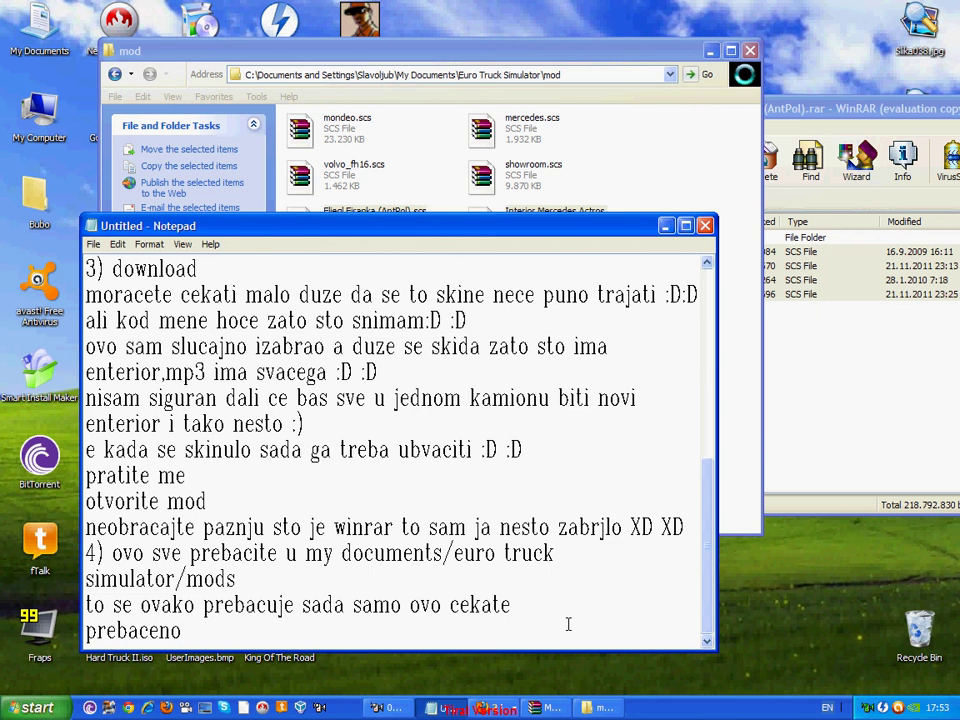
type(":D :D")
key("Return")
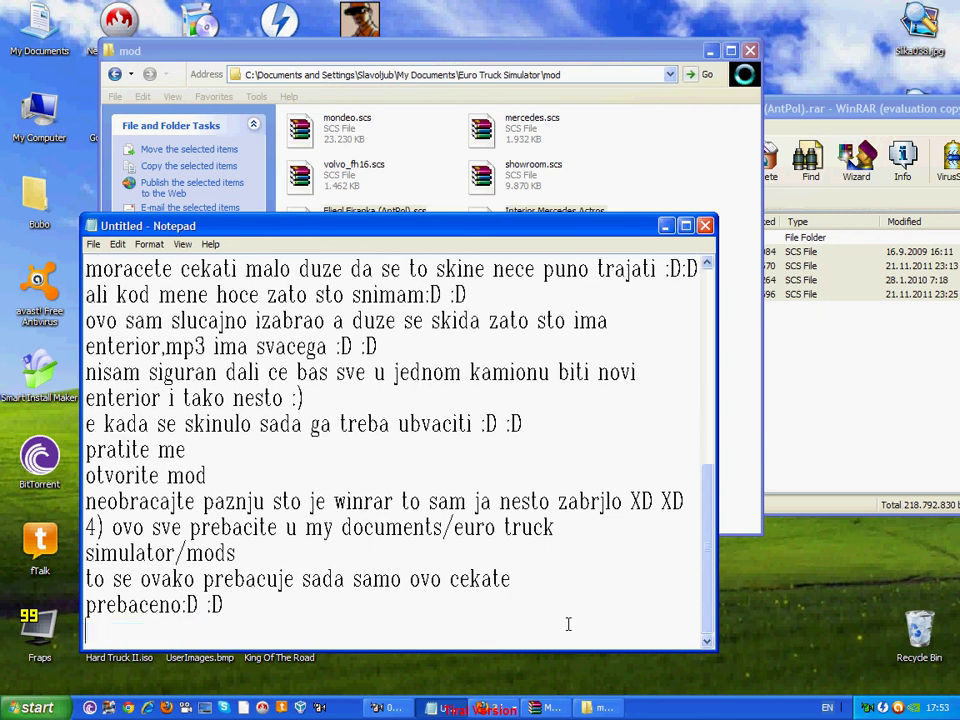
- Write "sada idite u igricu pa testirajte i tako se sve i jedan mod za ETS ubacuje:D :D" on the new last line
type("sada idi")
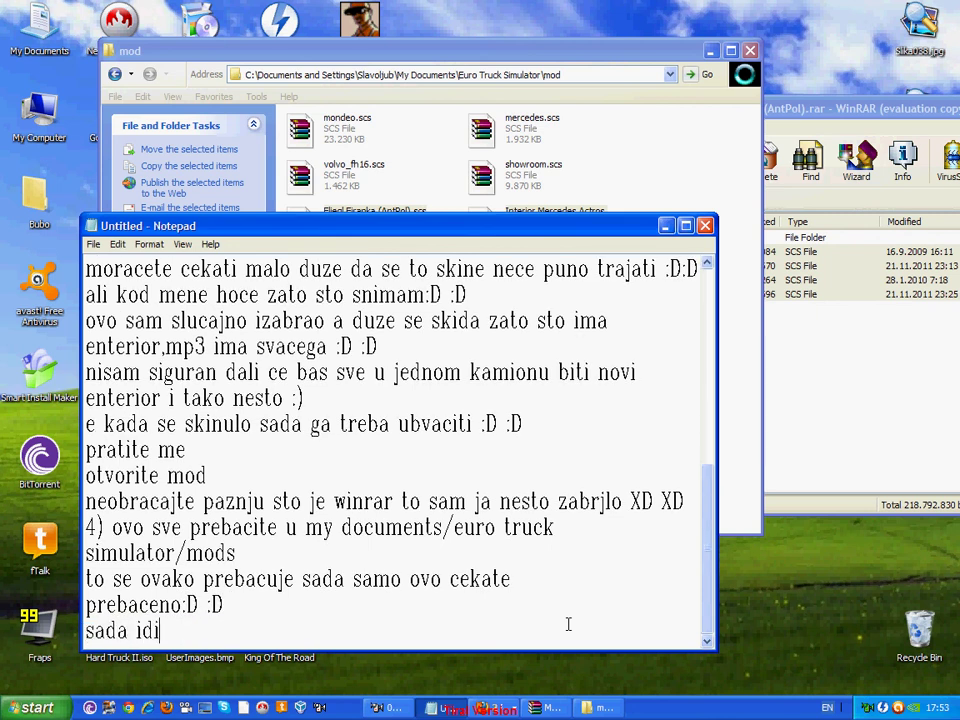
type("te u igricu ")
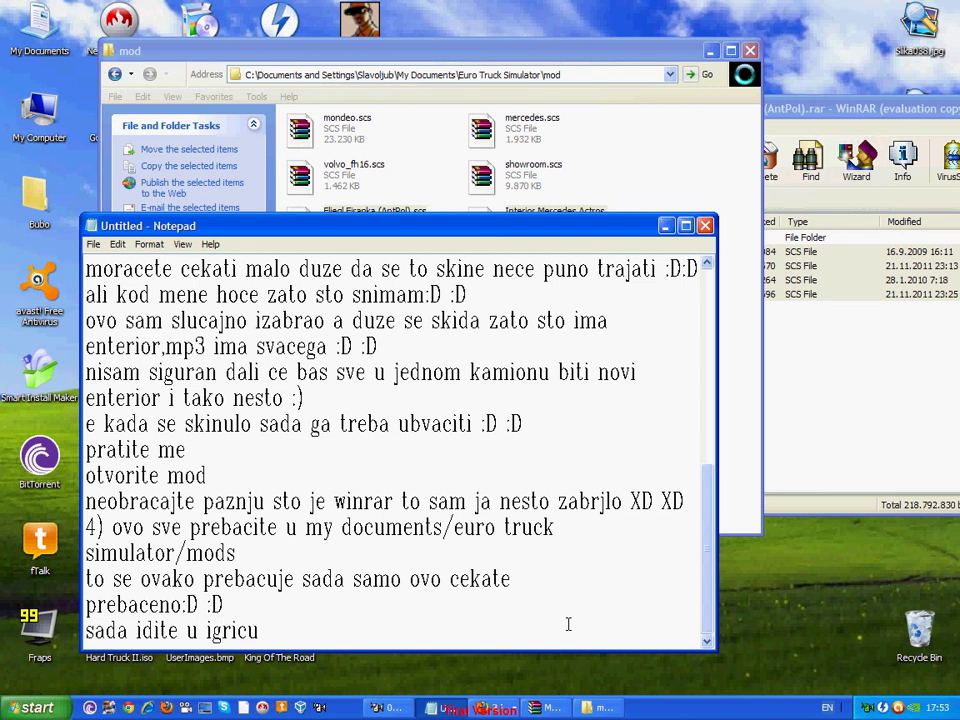
type("pa testira")
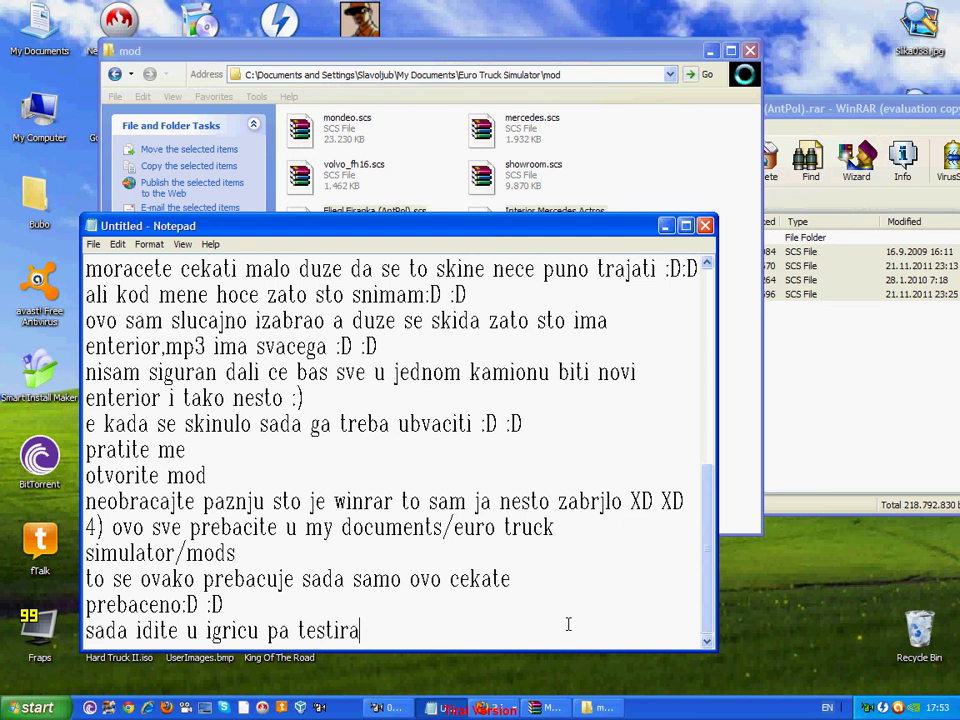
type("jte i tako s")
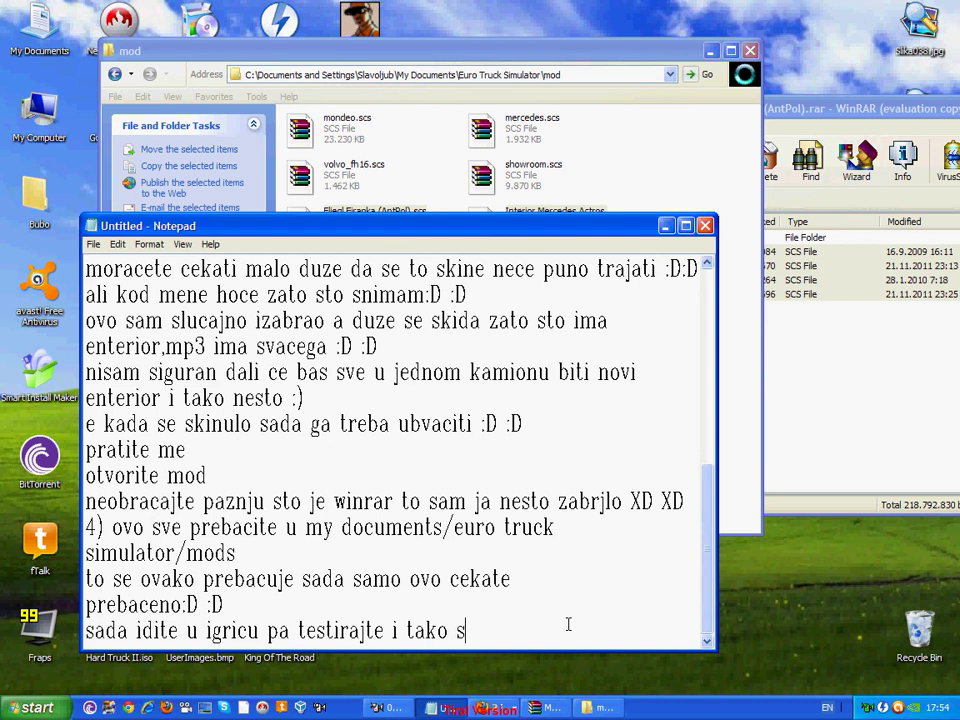
type("e sve i jedan mod za ")
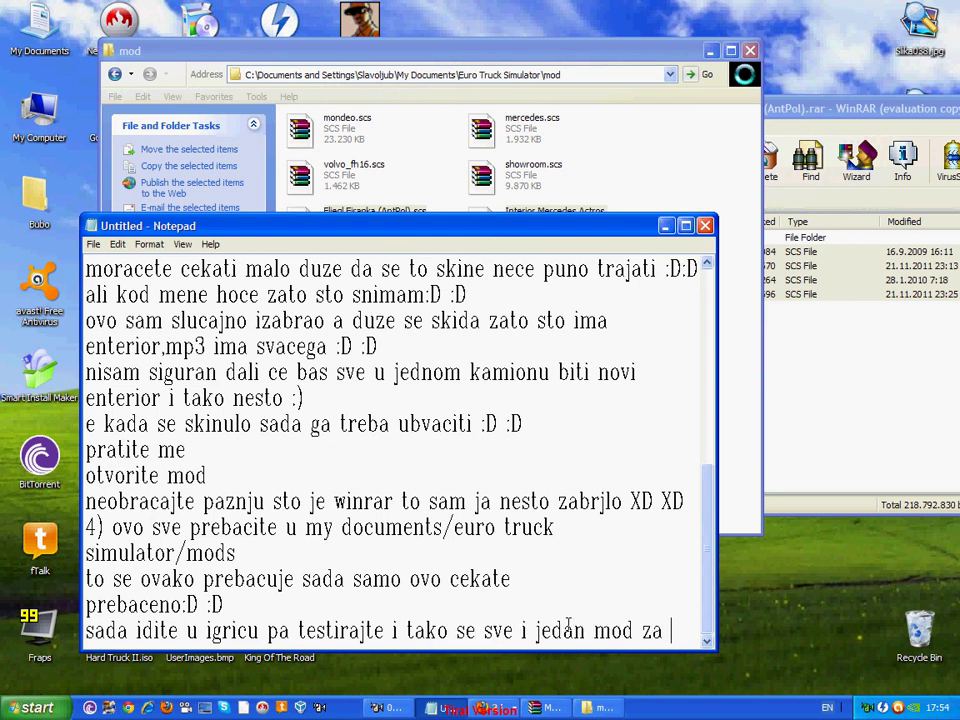
type("ETS")
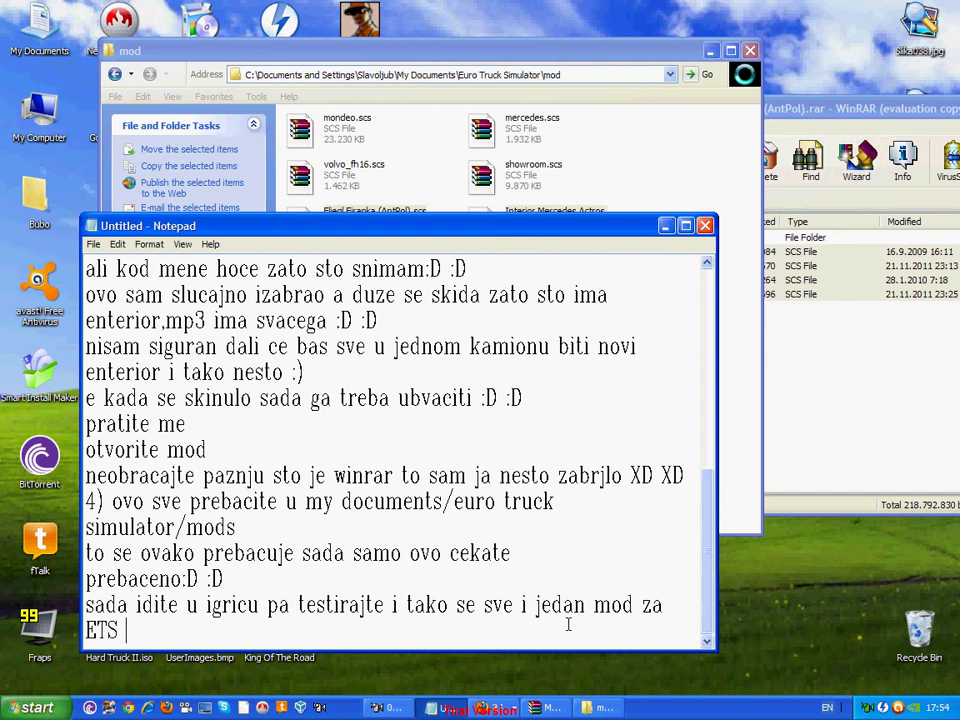
type(" ubacuje:")
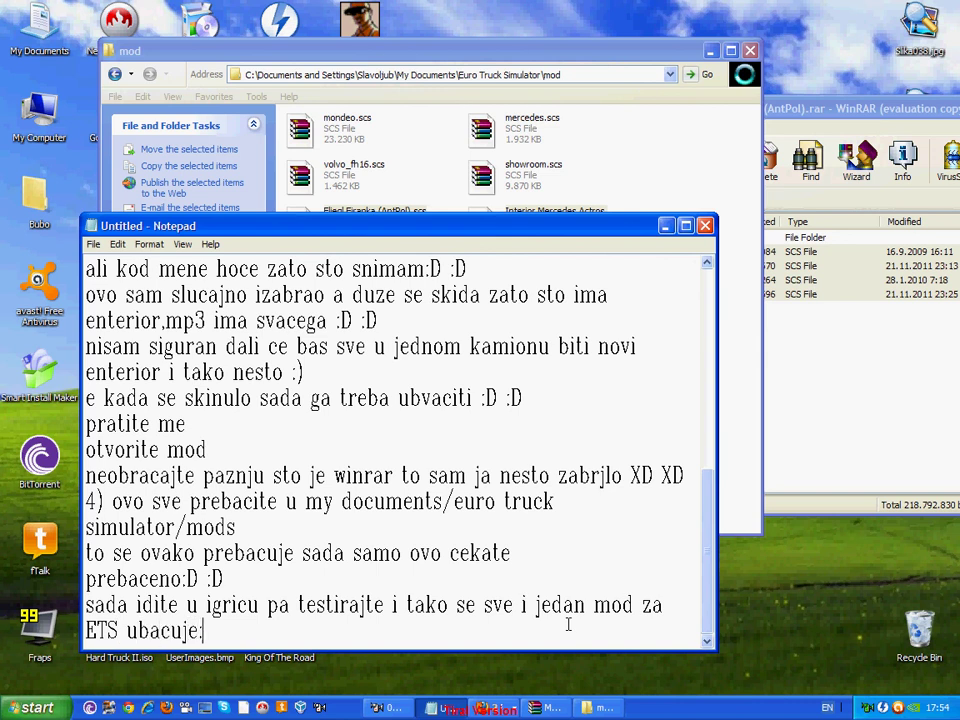
type("D :D")
- Close the WinRAR archive window and the mod folder window, leaving the Notepad instructions open
left_click(855, 110)
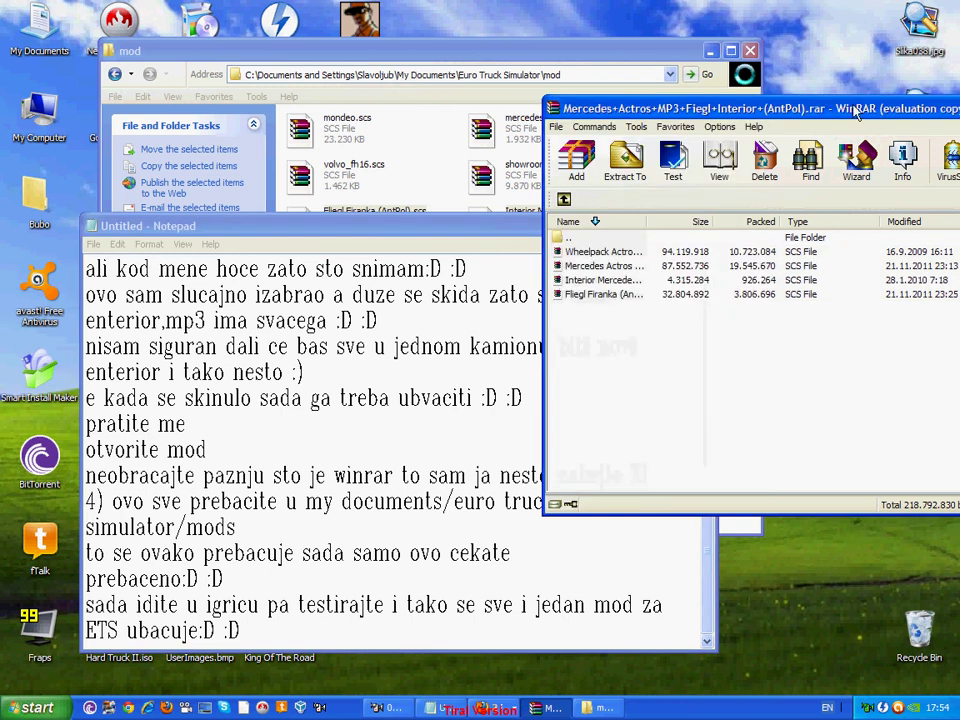
left_click_drag(855, 106, 637, 85)
key("Escape")
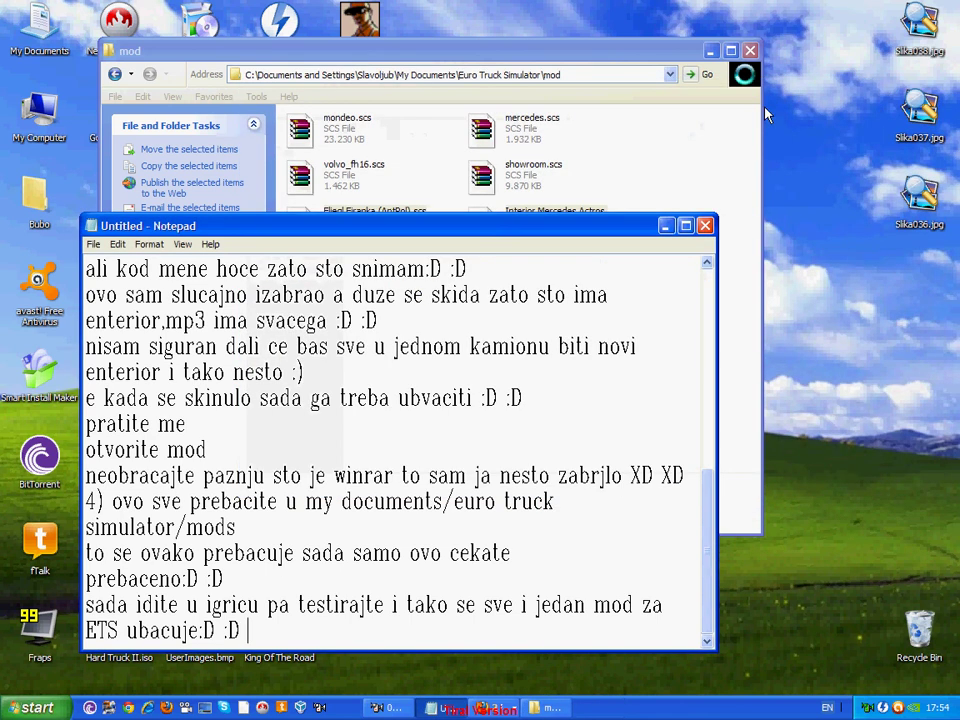
left_click(752, 50)
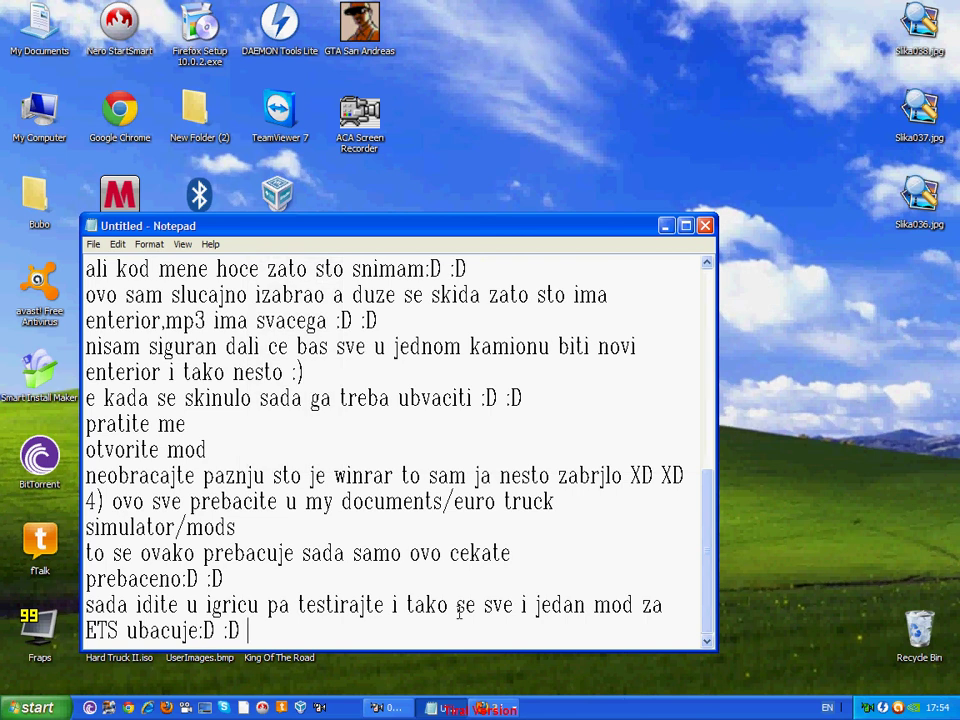
- Leave two blank lines and add the closing line "To bi bilo to :D :D" in Notepad, followed by a blank line
key("Return")
key("Return")
key("Return")
type("To bi bilo to ")
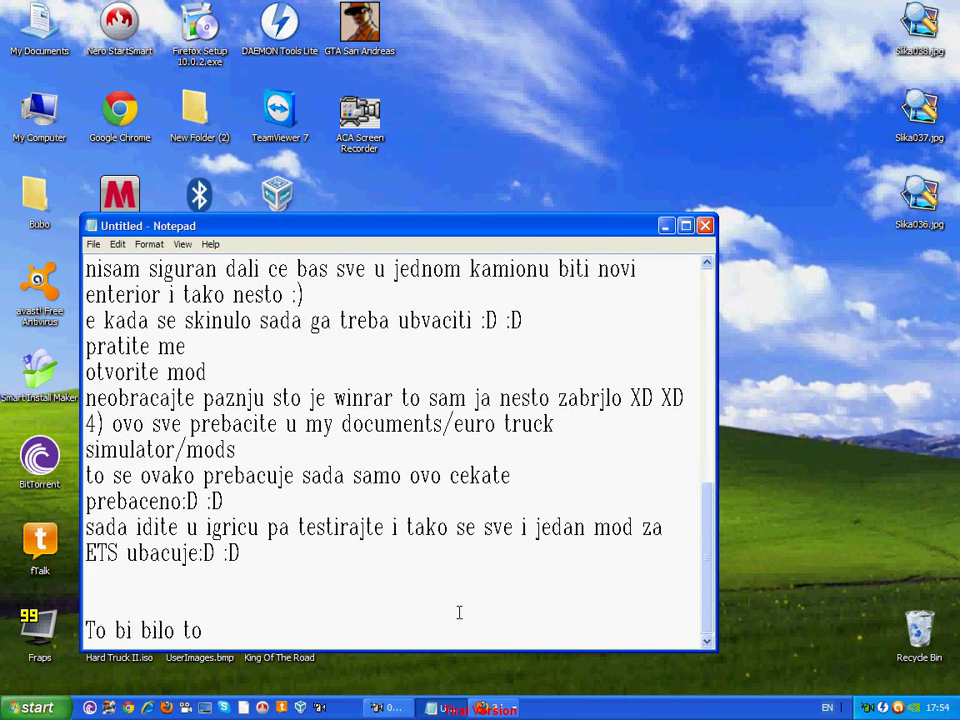
type(":D :D")
key("Return")
key("Return")
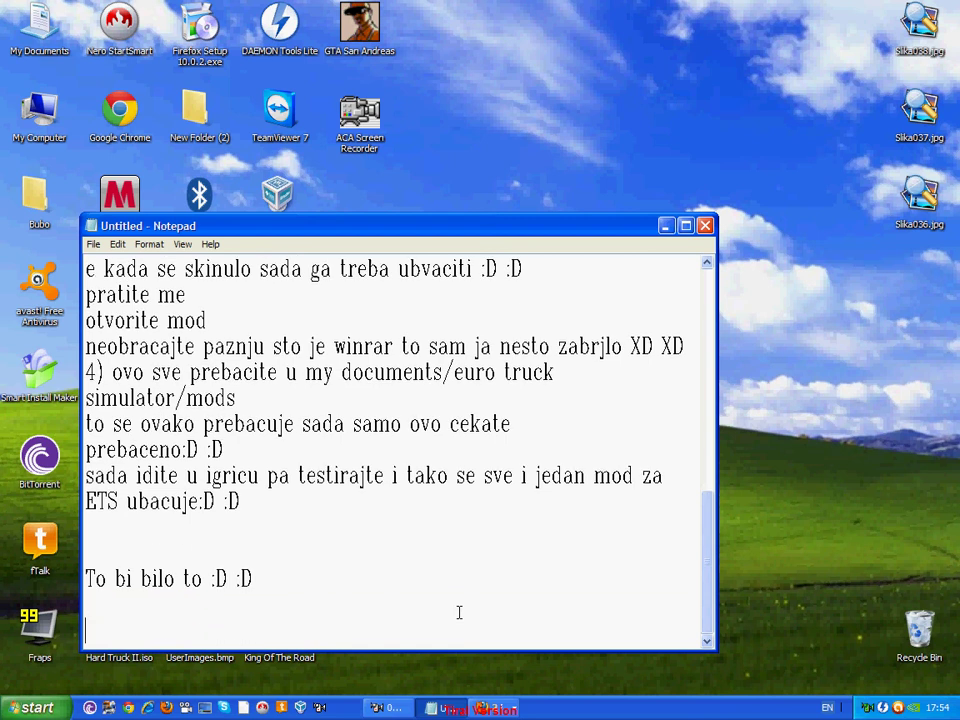
- Sign off the instructions with "Pozz od", the author's nickname and ":D :D", and bring up the ACA Screen Recorder window
type("Pozz o")
type("d NixoDHJ")
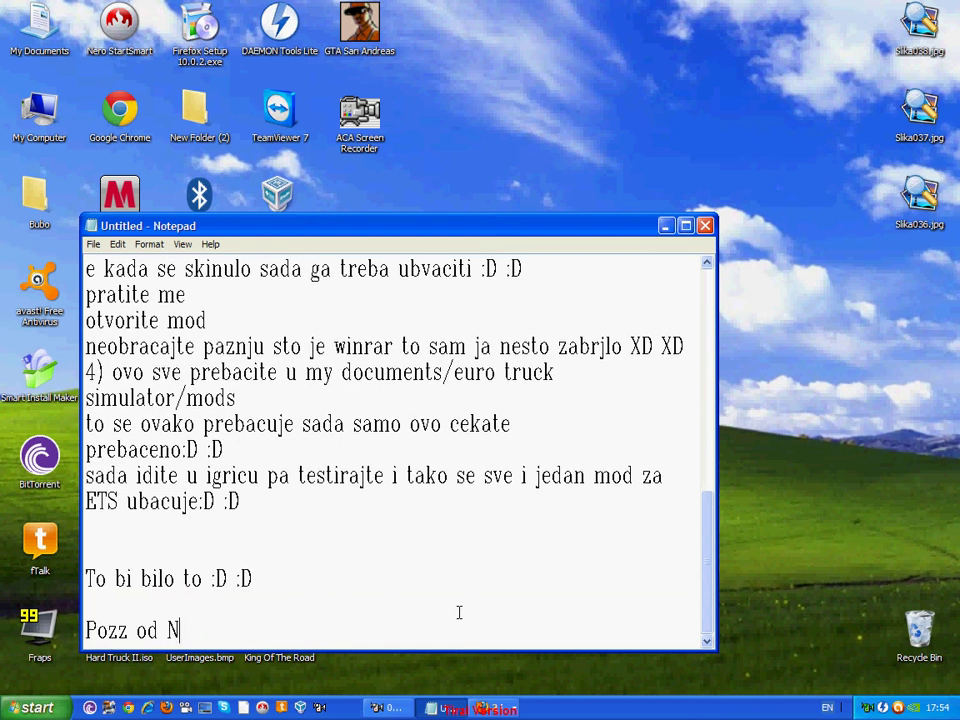
key("BackSpace")
type("ju :D :D")
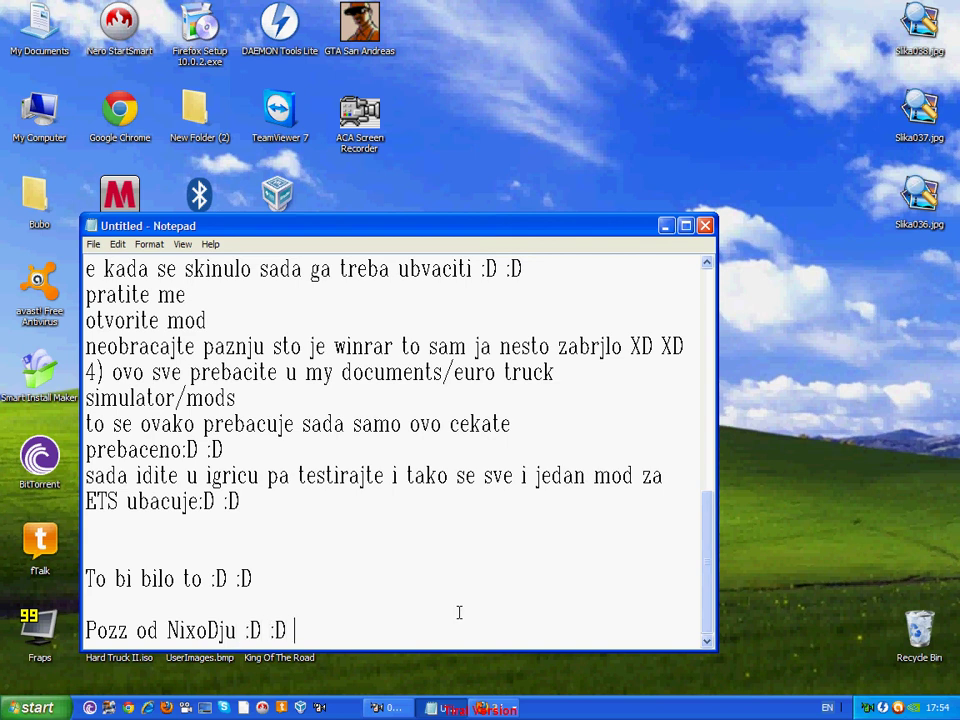
left_click(388, 707)
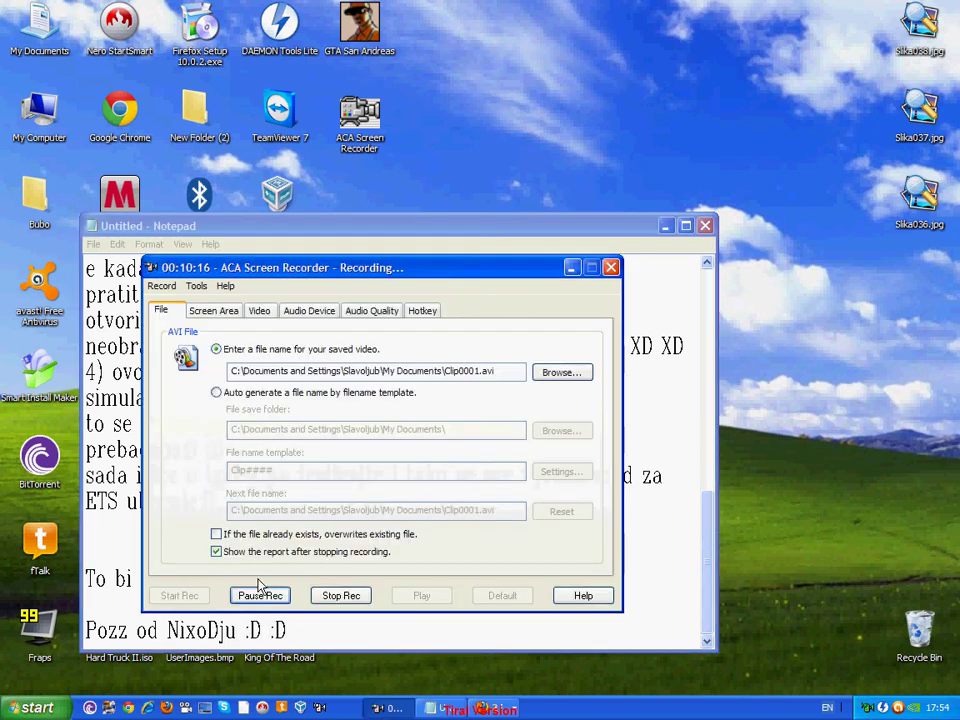